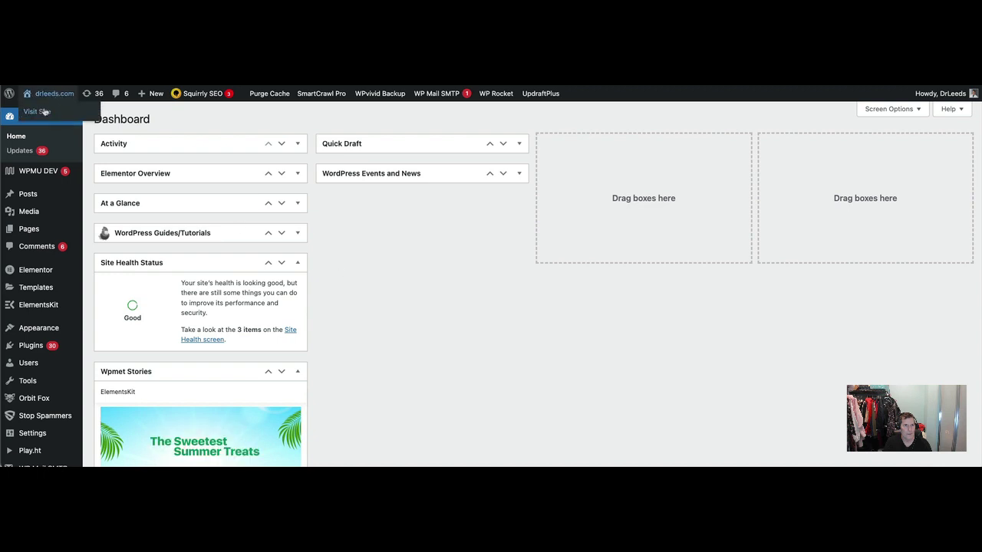
# Visit the live website from the admin dashboard, open its Blogs page and view the newest post
pyautogui.click(44, 112)
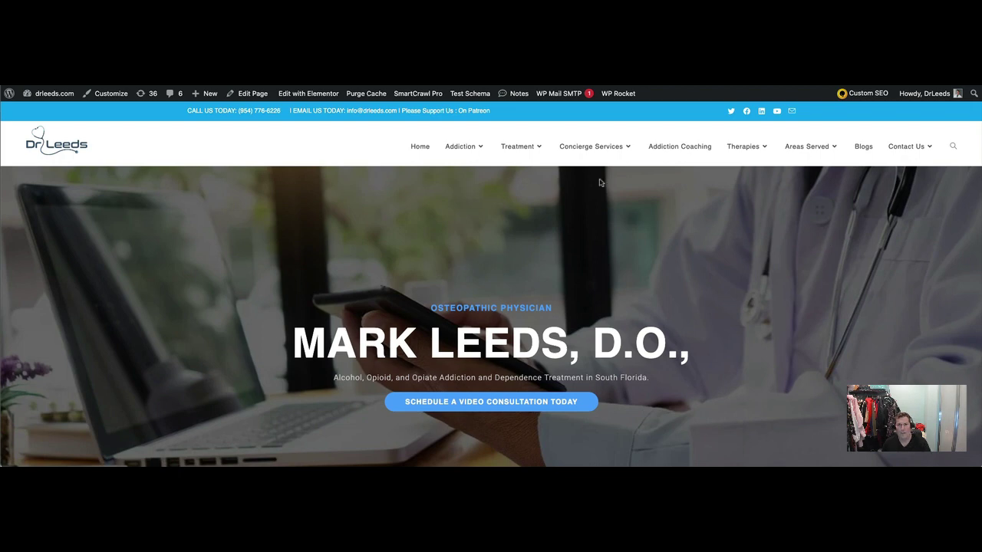
pyautogui.click(864, 147)
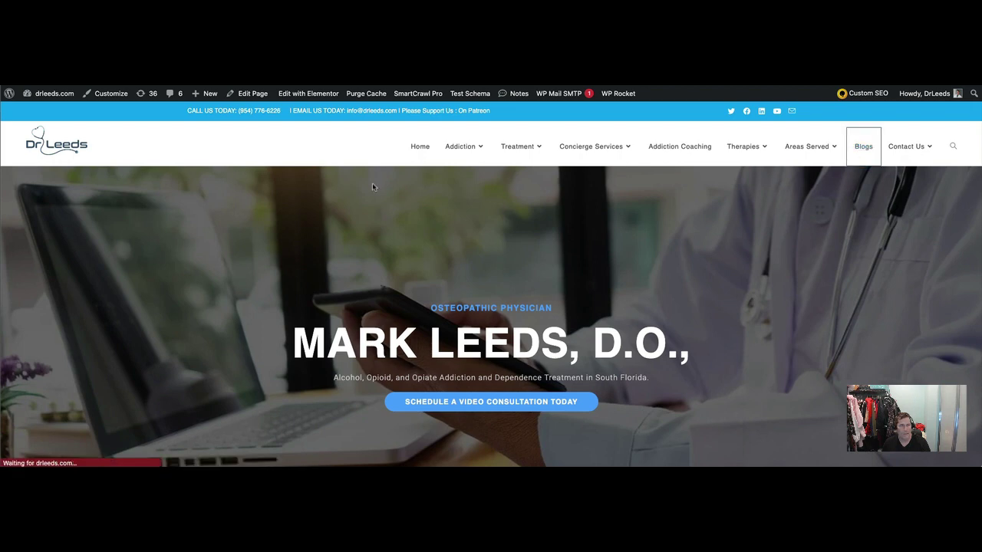
pyautogui.scroll(-3, 372, 187)
pyautogui.scroll(-5, 373, 187)
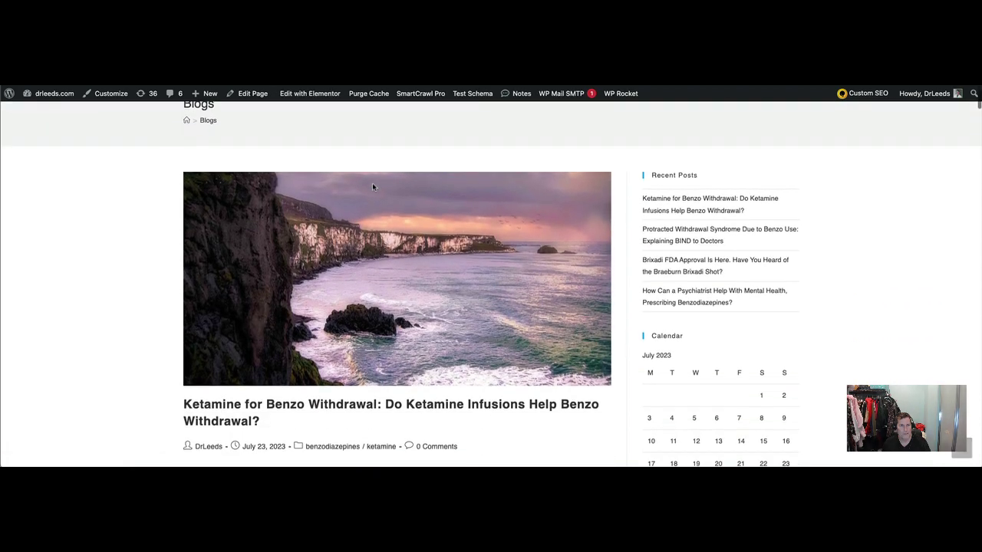
pyautogui.scroll(3, 373, 187)
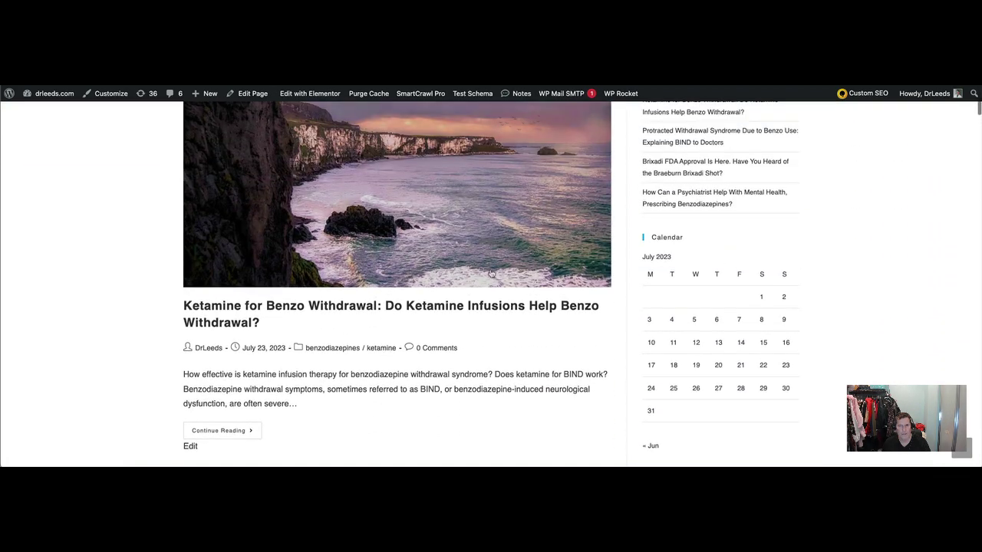
pyautogui.scroll(1, 706, 319)
pyautogui.scroll(1, 706, 320)
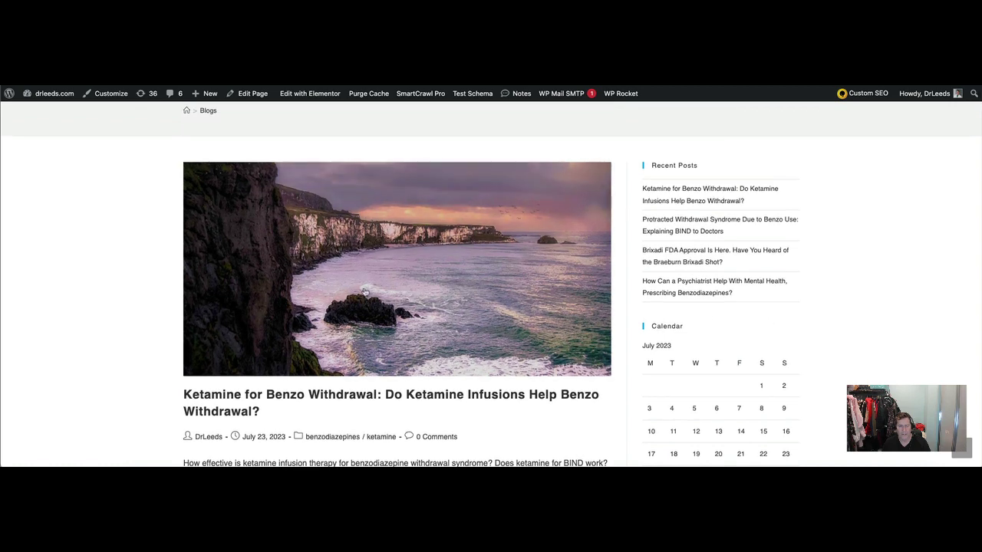
# Look through the blog posts on the Blogs page and its Recent Posts, calendar and category widgets
pyautogui.scroll(-5, 365, 291)
pyautogui.scroll(2, 365, 292)
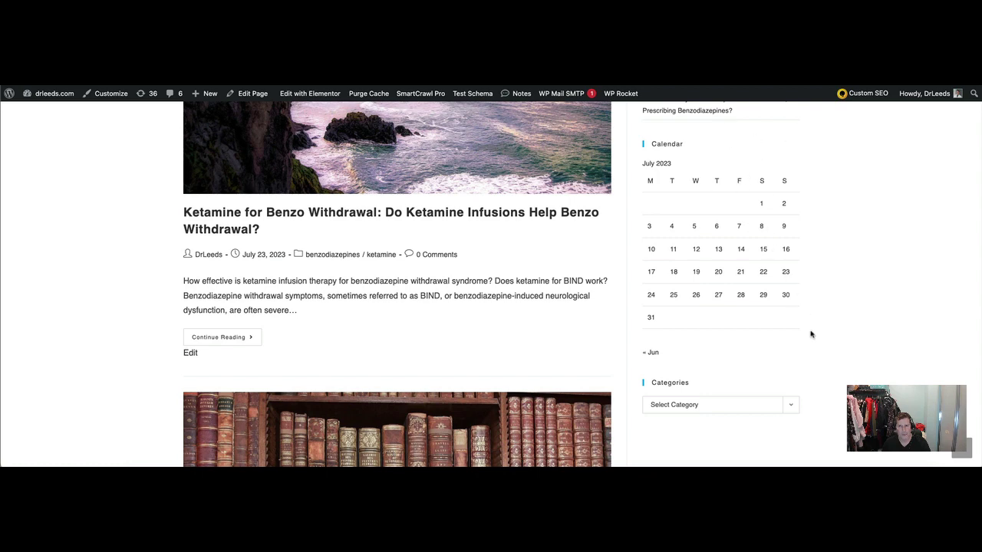
pyautogui.scroll(-4, 742, 166)
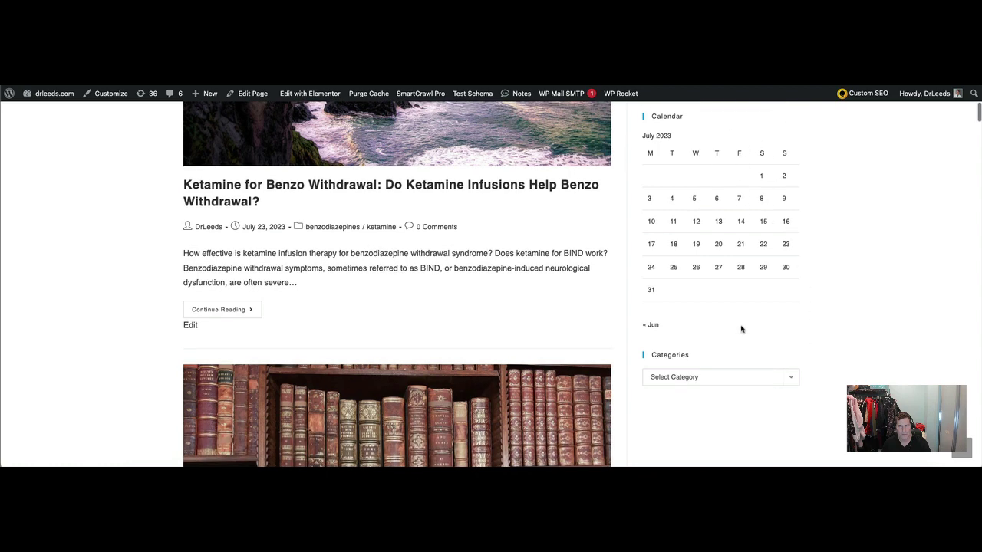
pyautogui.scroll(-6, 742, 373)
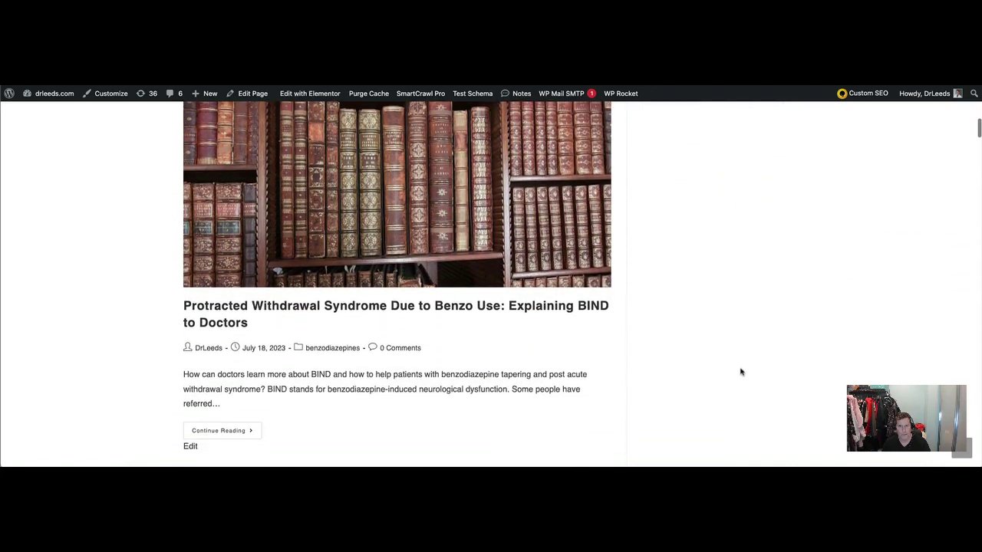
pyautogui.scroll(10, 741, 372)
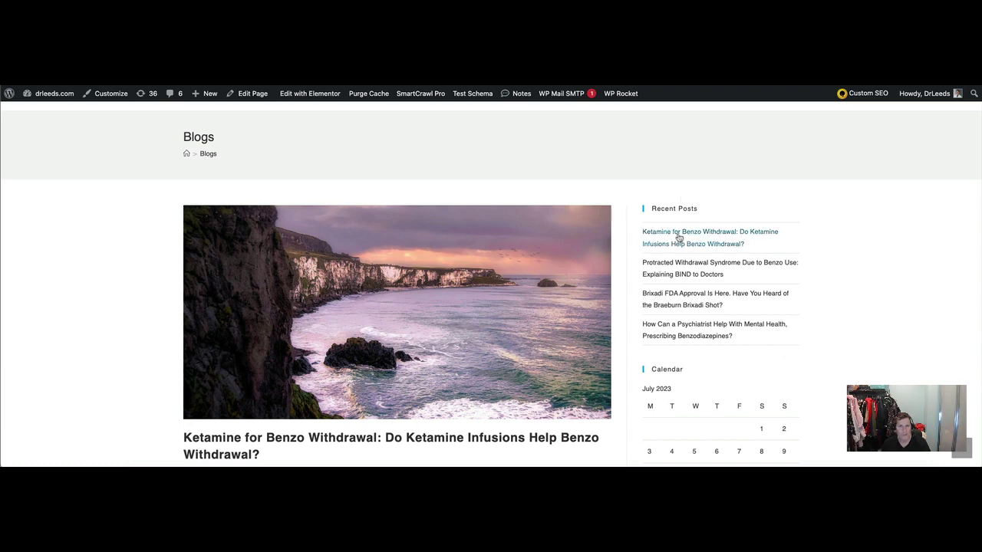
pyautogui.scroll(-1, 678, 237)
pyautogui.scroll(-2, 678, 238)
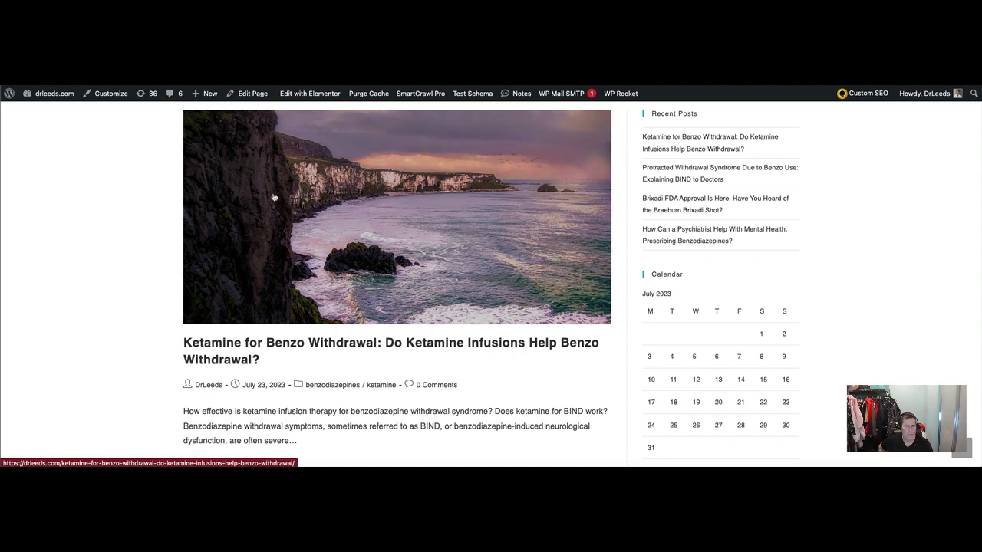
pyautogui.scroll(-10, 273, 197)
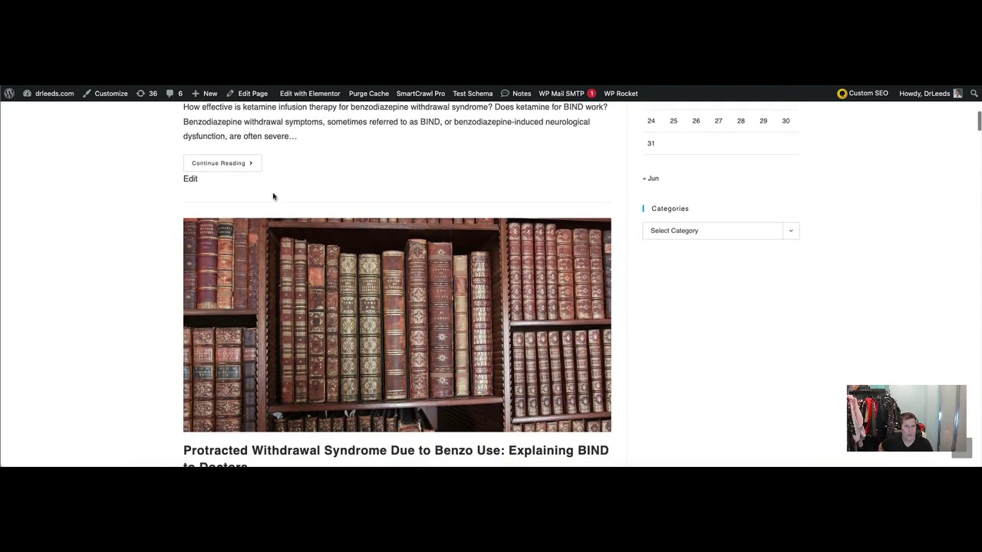
pyautogui.scroll(-7, 273, 197)
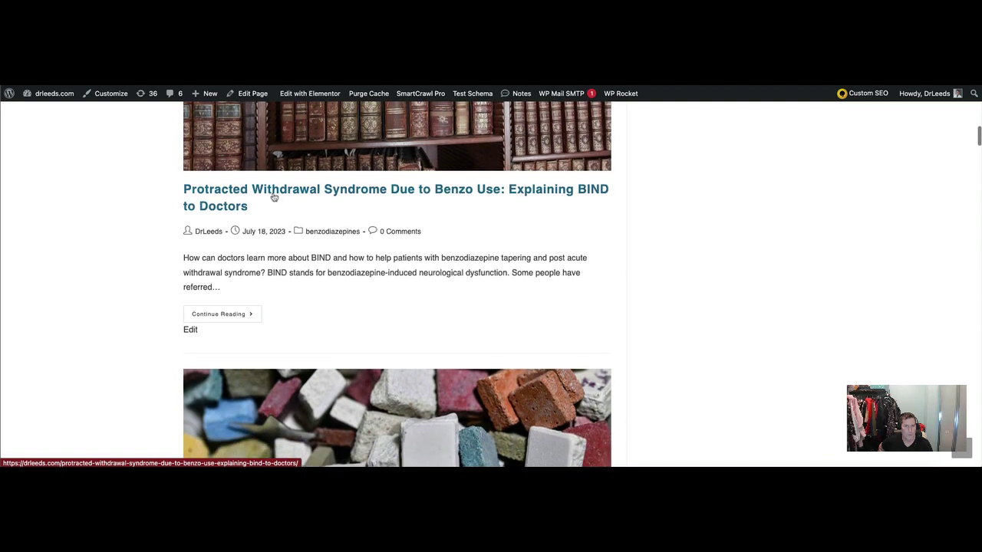
pyautogui.scroll(-7, 273, 197)
pyautogui.scroll(16, 273, 197)
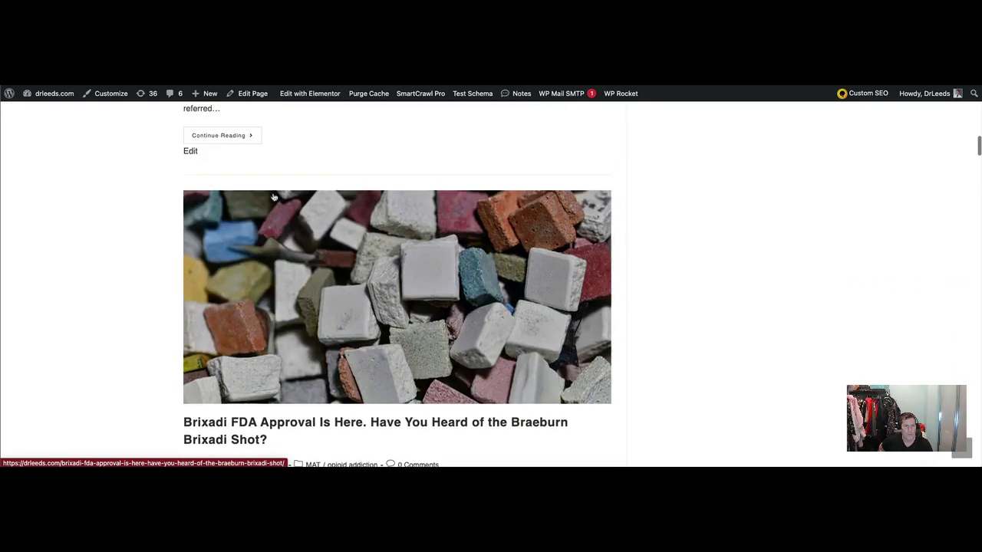
pyautogui.scroll(13, 273, 197)
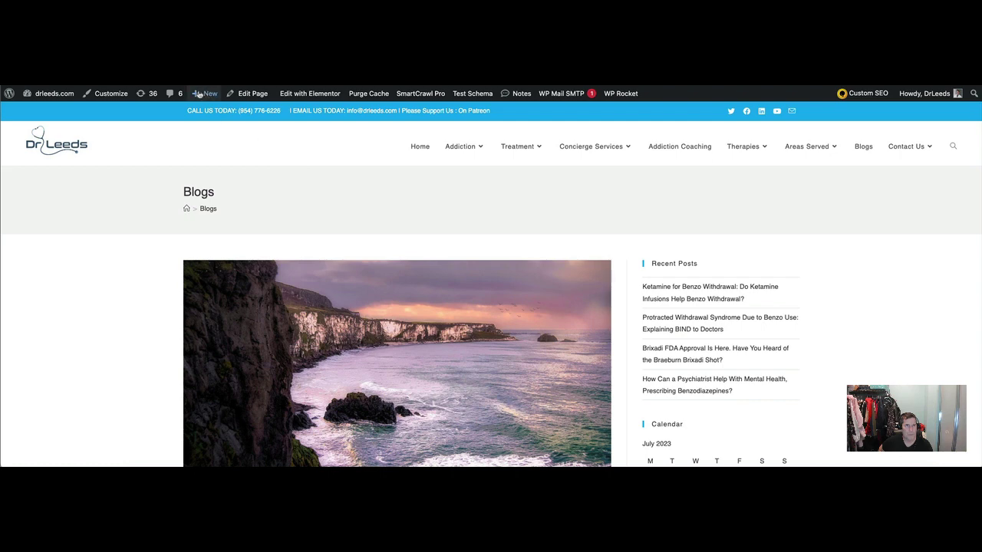
# Return to the site's admin dashboard and open the list of all posts
pyautogui.moveTo(205, 95)
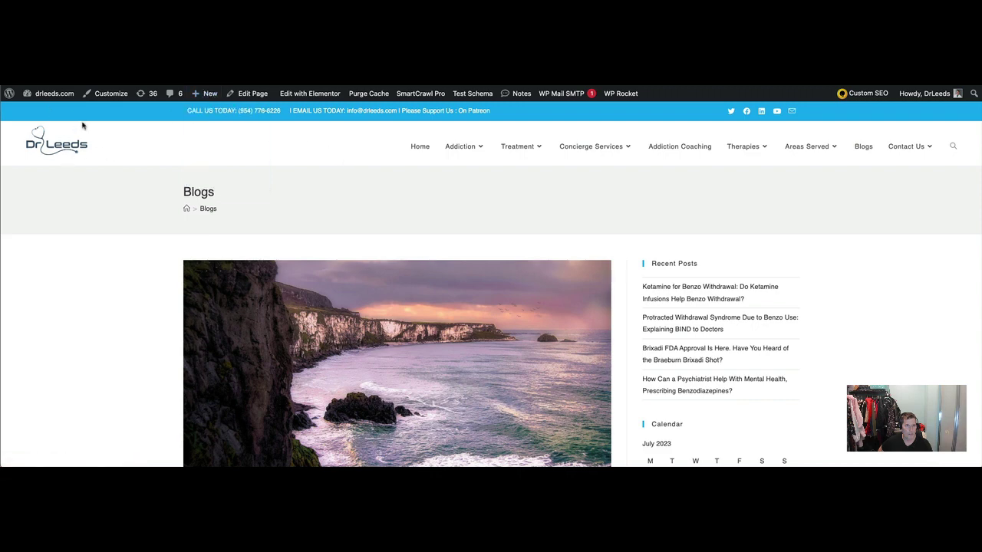
pyautogui.click(44, 111)
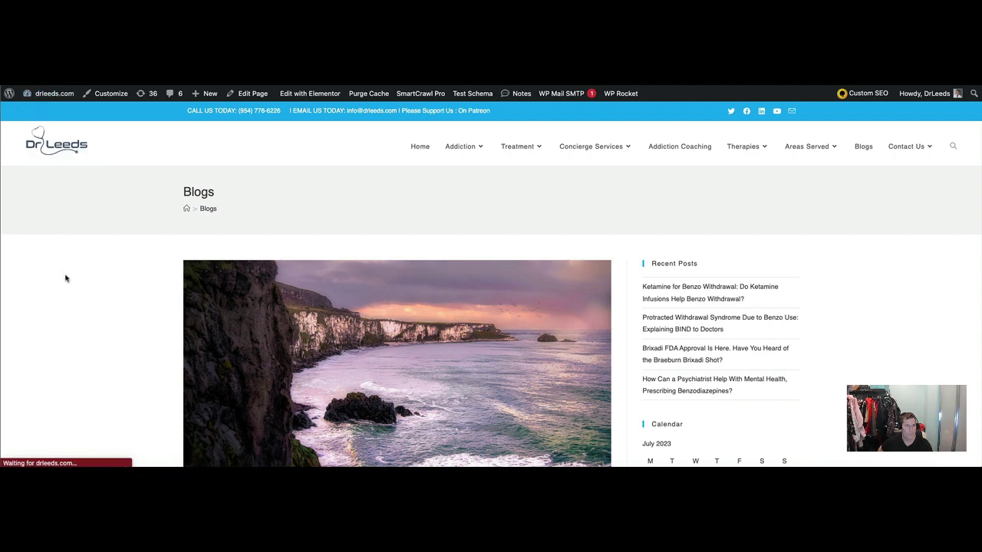
pyautogui.click(48, 111)
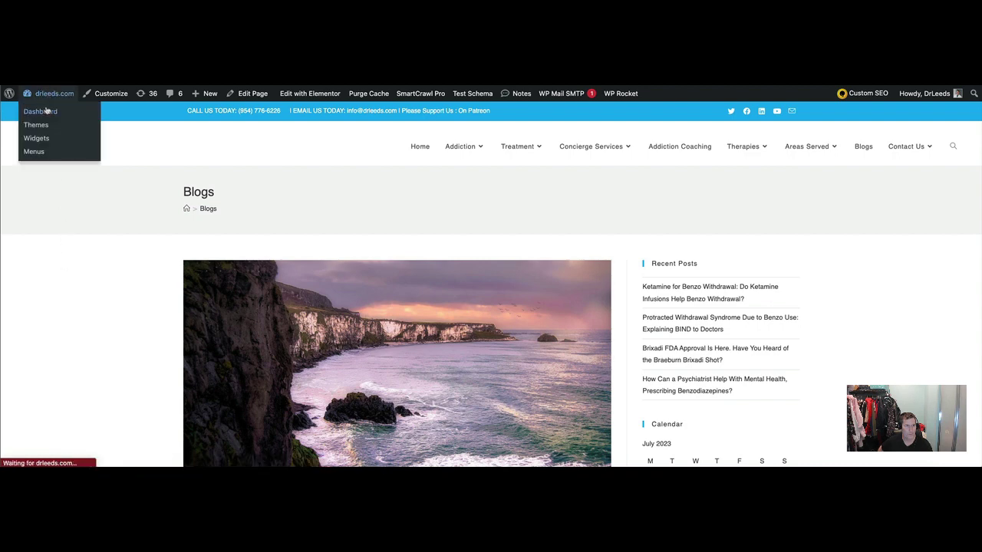
pyautogui.moveTo(42, 193)
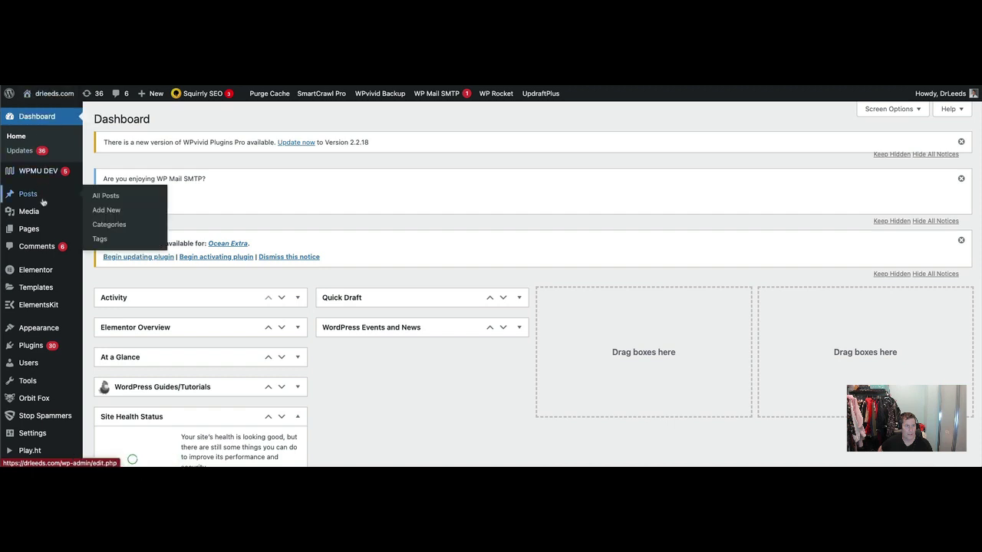
pyautogui.click(115, 197)
pyautogui.click(116, 212)
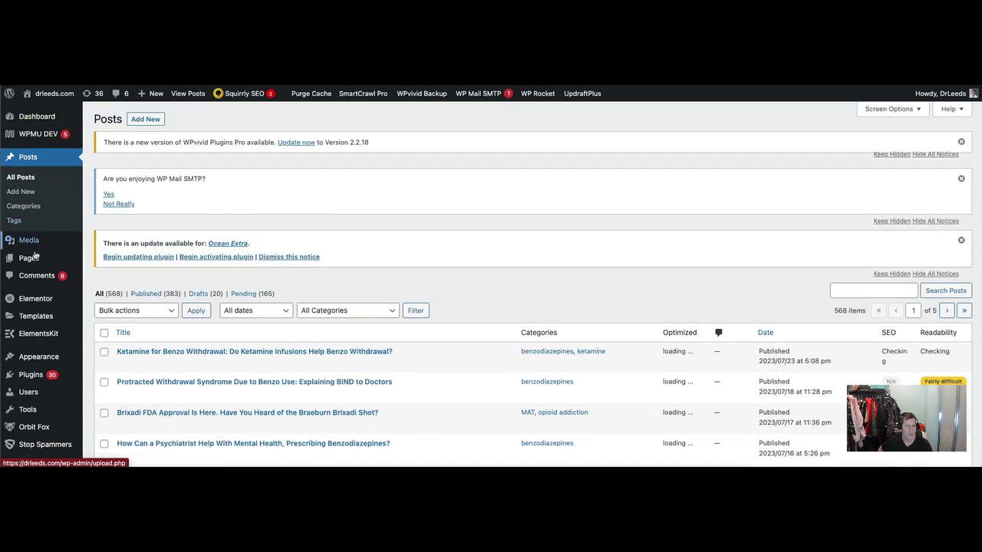
pyautogui.moveTo(28, 259)
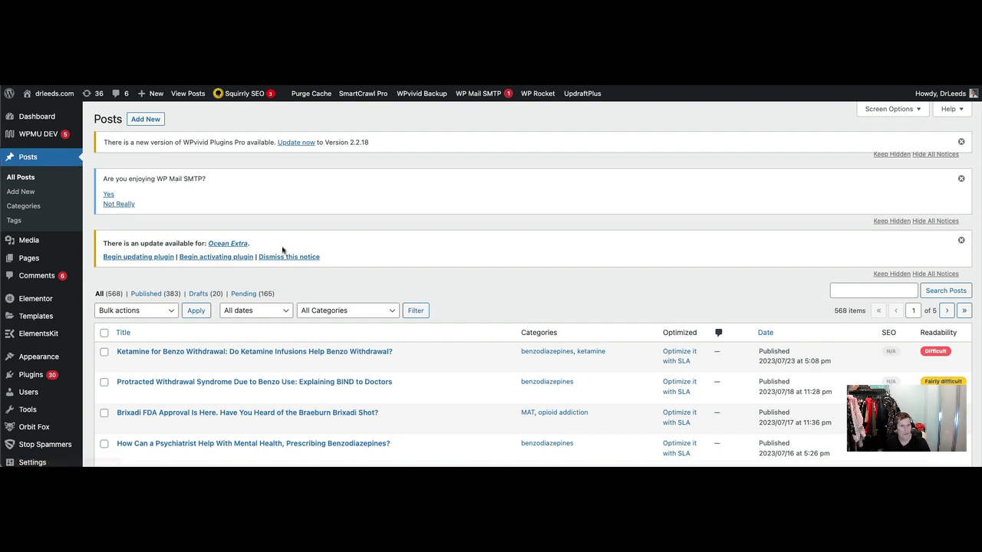
# Look through the list of all posts, including their categories, publication dates and readability ratings
pyautogui.scroll(-5, 333, 276)
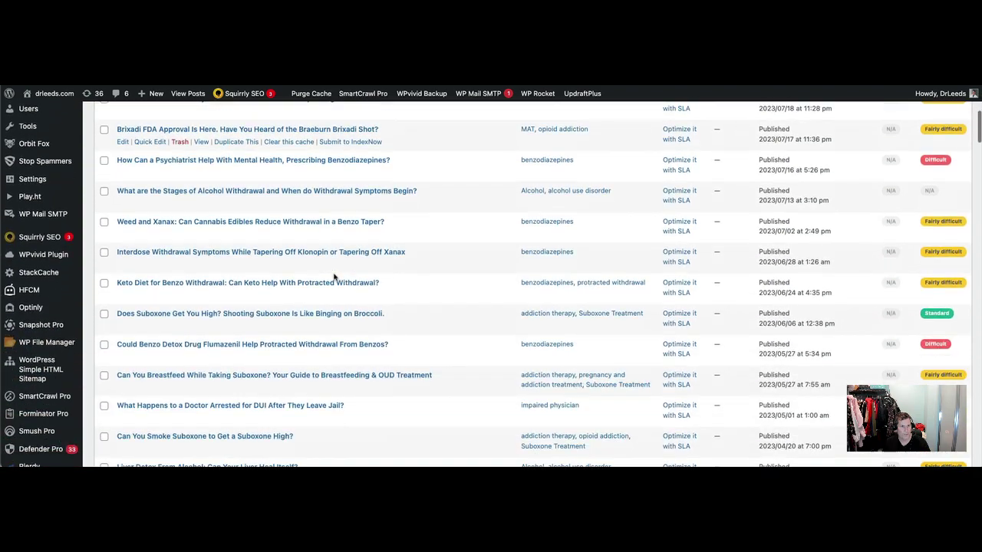
pyautogui.scroll(-4, 333, 278)
pyautogui.scroll(-10, 334, 278)
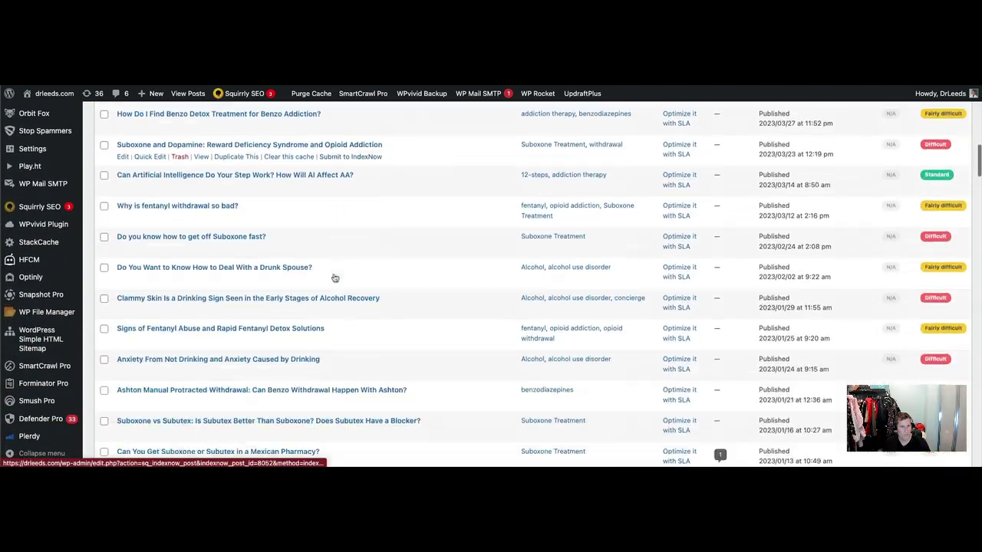
pyautogui.scroll(-8, 333, 278)
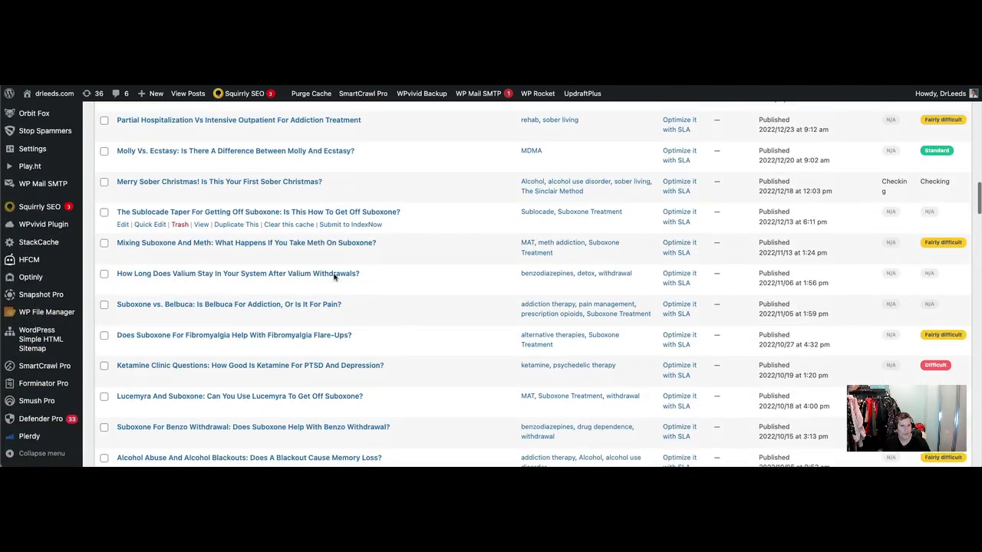
pyautogui.scroll(-7, 334, 278)
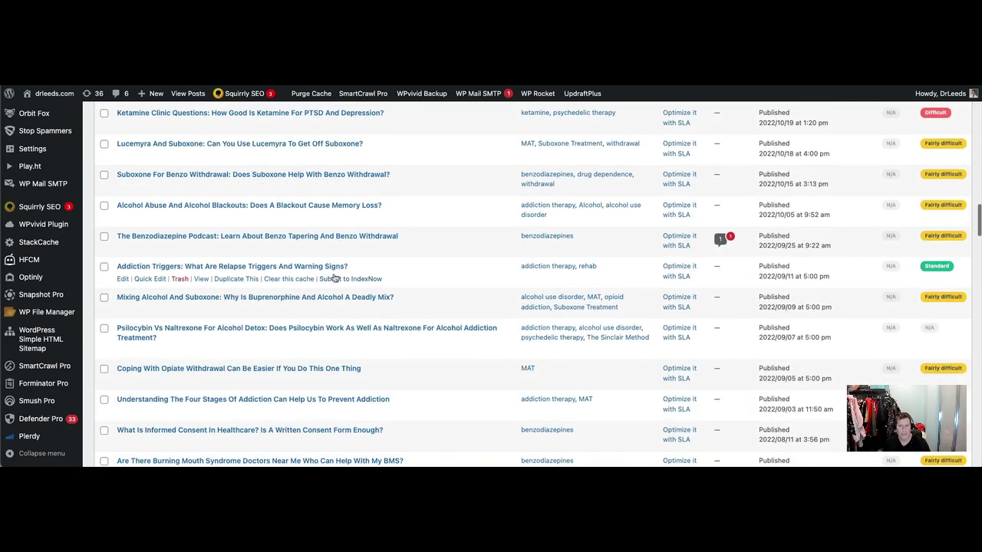
pyautogui.scroll(-10, 333, 278)
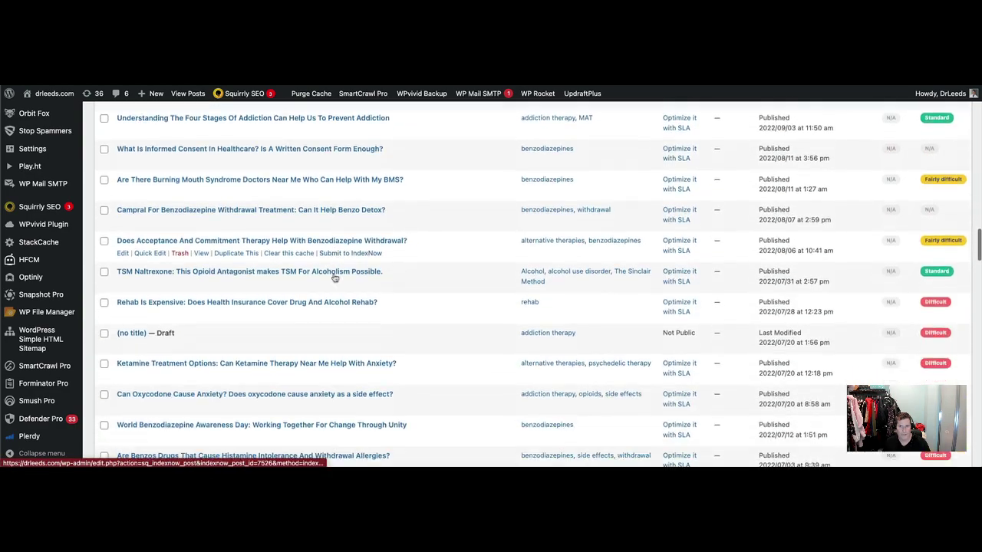
pyautogui.scroll(-8, 335, 278)
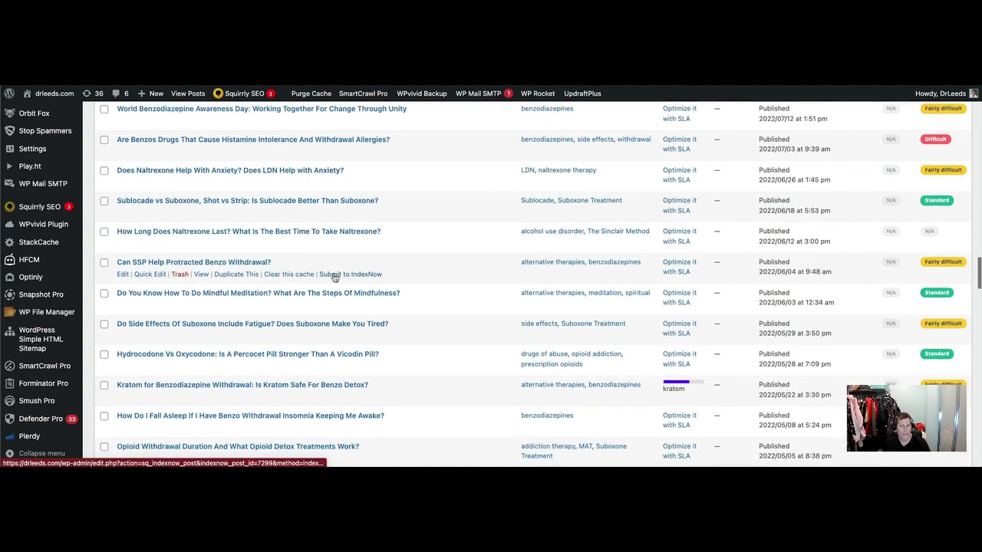
pyautogui.scroll(-9, 335, 278)
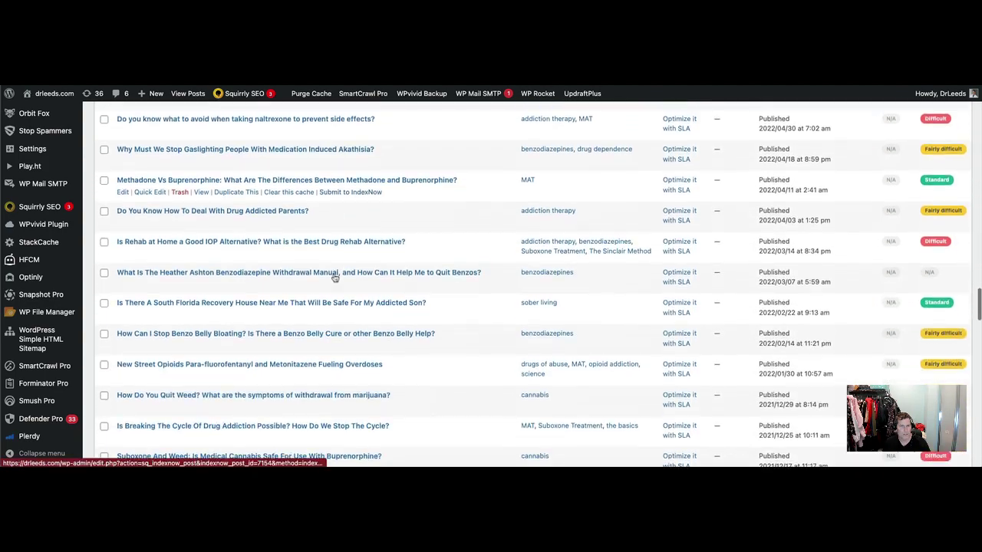
pyautogui.scroll(-1, 334, 278)
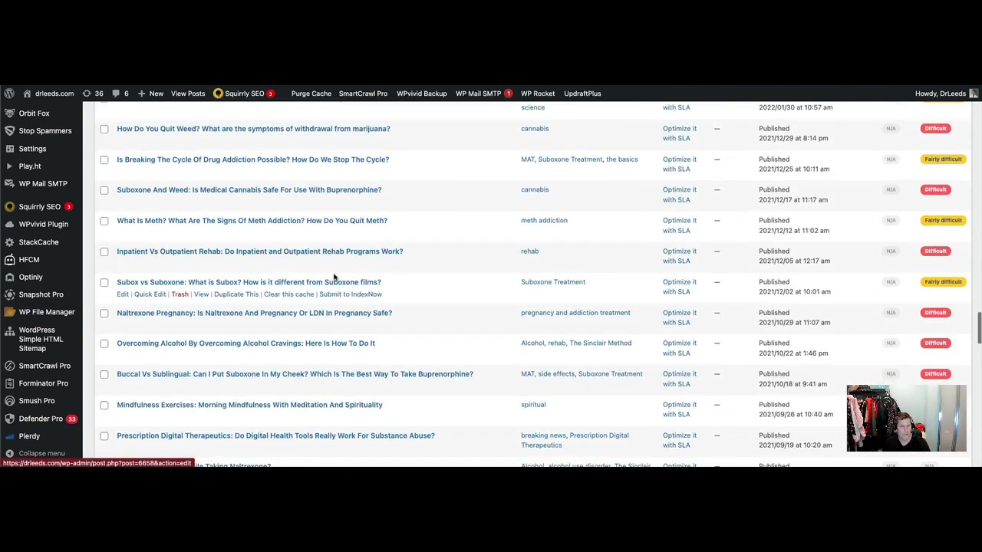
pyautogui.scroll(-3, 335, 277)
pyautogui.scroll(20, 332, 280)
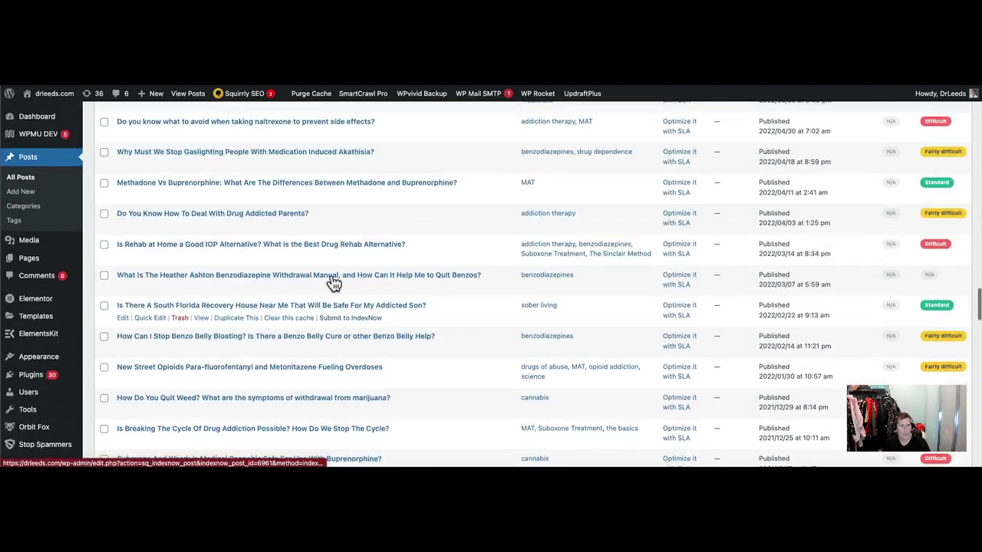
pyautogui.scroll(10, 332, 282)
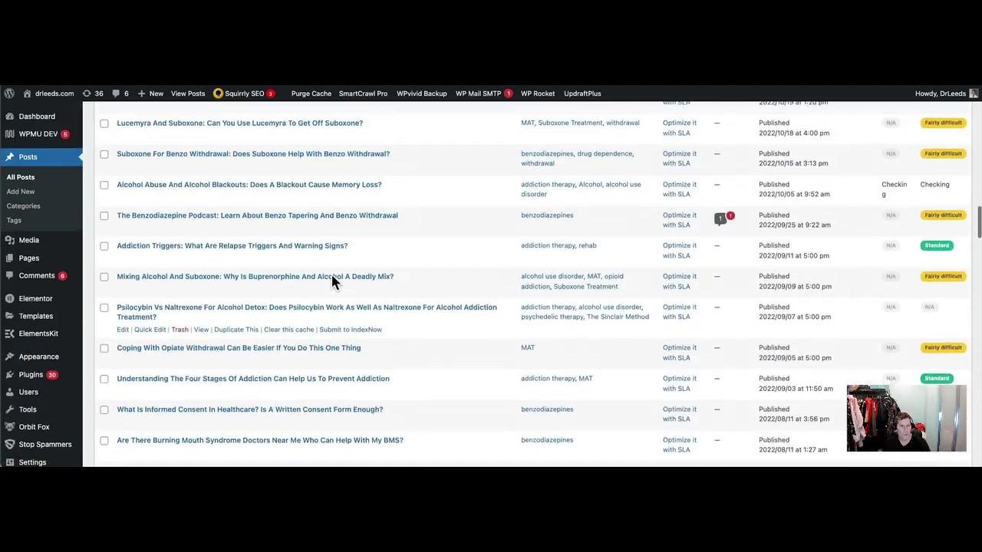
pyautogui.scroll(15, 332, 281)
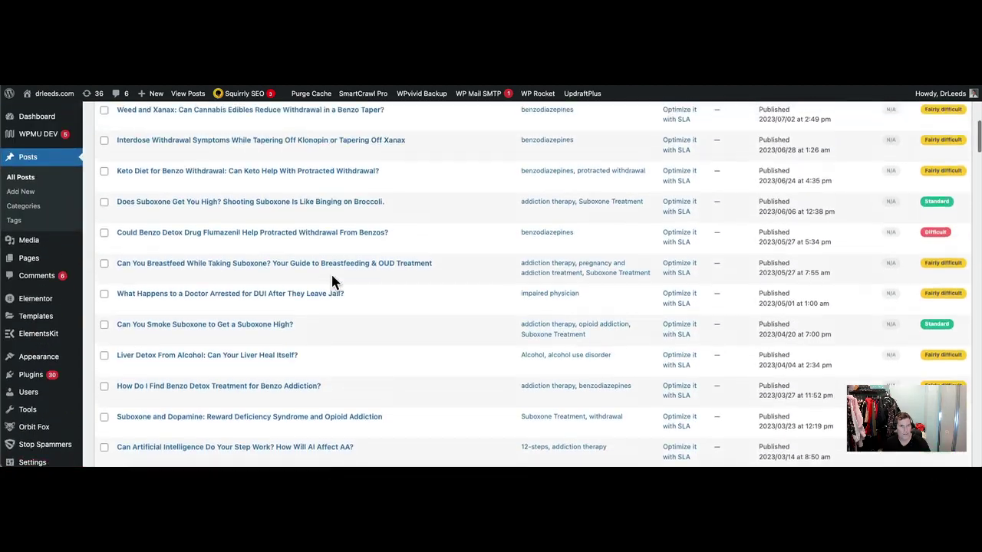
pyautogui.scroll(2, 332, 282)
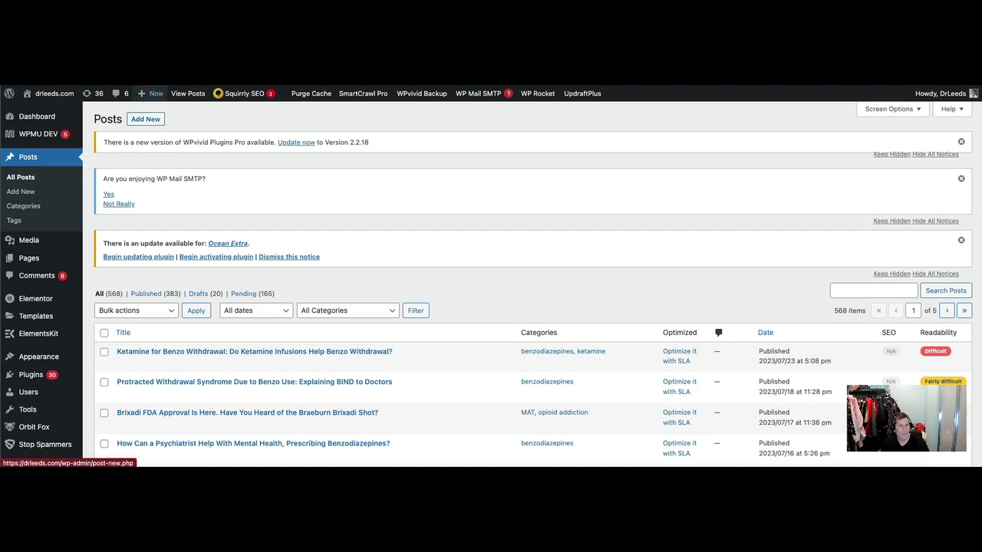
# Return to the dashboard home and start a new blog post
pyautogui.moveTo(151, 94)
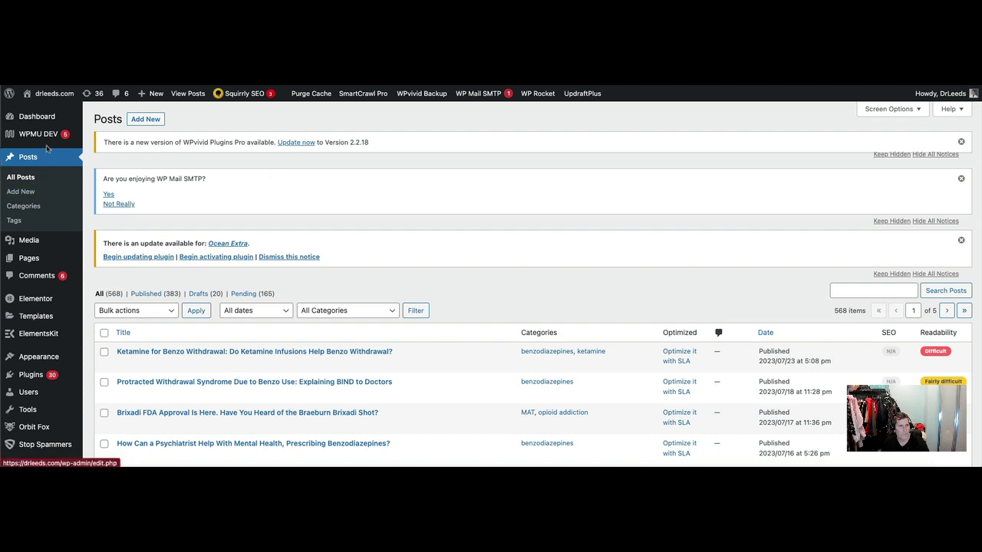
pyautogui.click(39, 114)
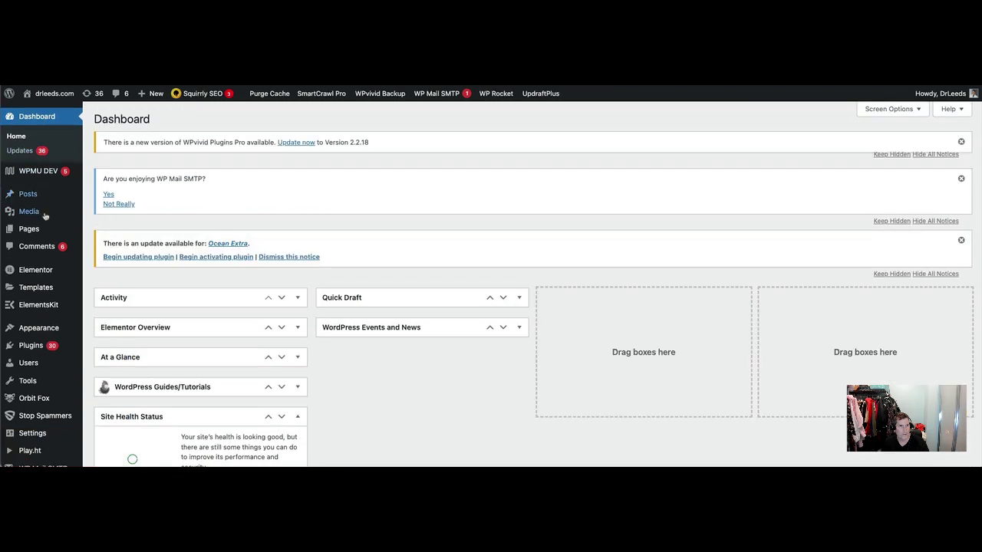
pyautogui.moveTo(30, 192)
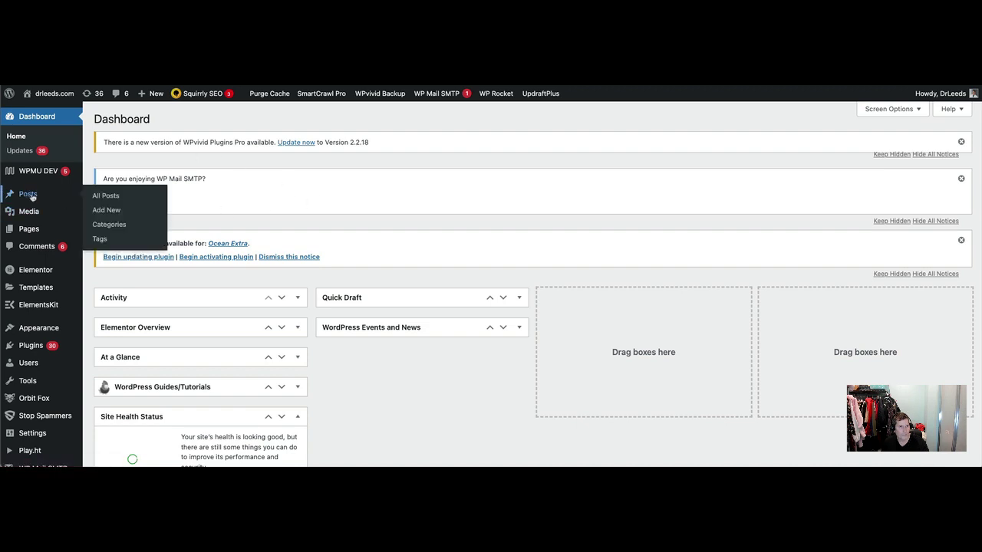
pyautogui.click(112, 212)
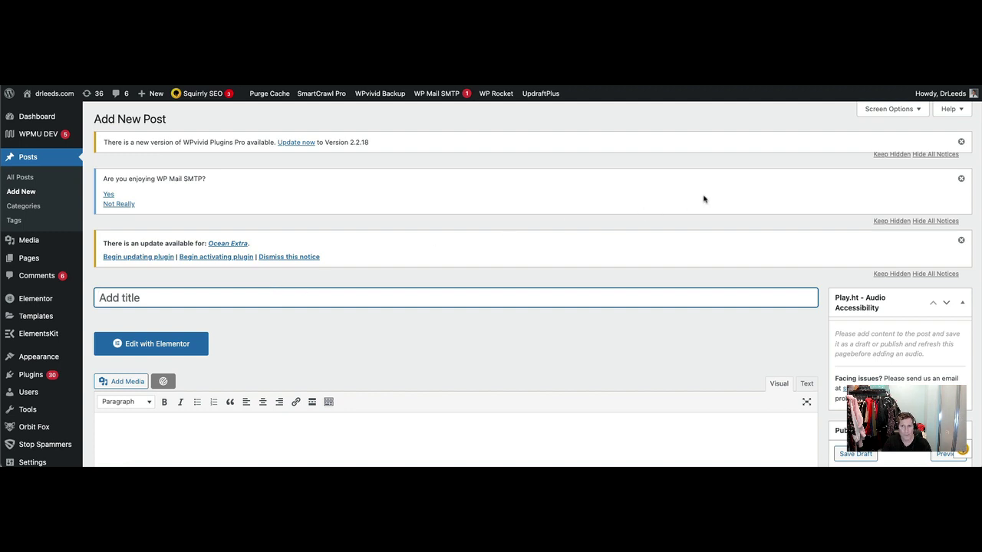
# Title the post "Is Ketamine Covered by Insurance for Depression Treatment?"
pyautogui.scroll(-2, 701, 199)
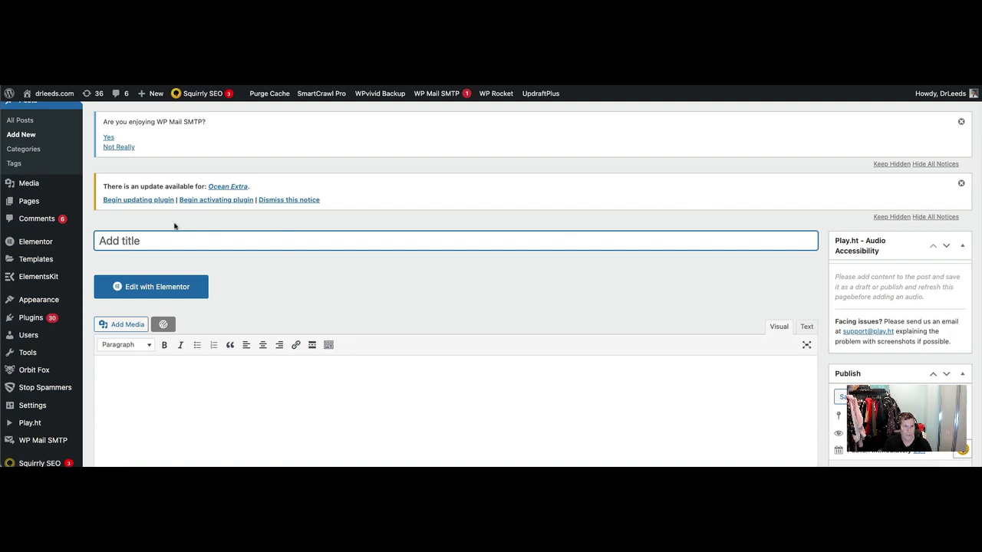
pyautogui.scroll(-2, 174, 226)
pyautogui.scroll(2, 174, 227)
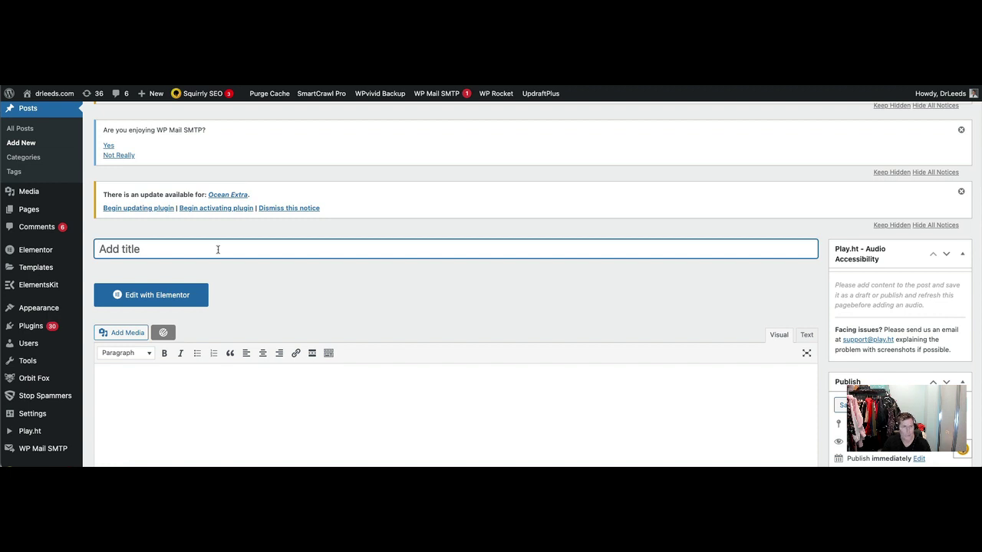
pyautogui.write('Is ')
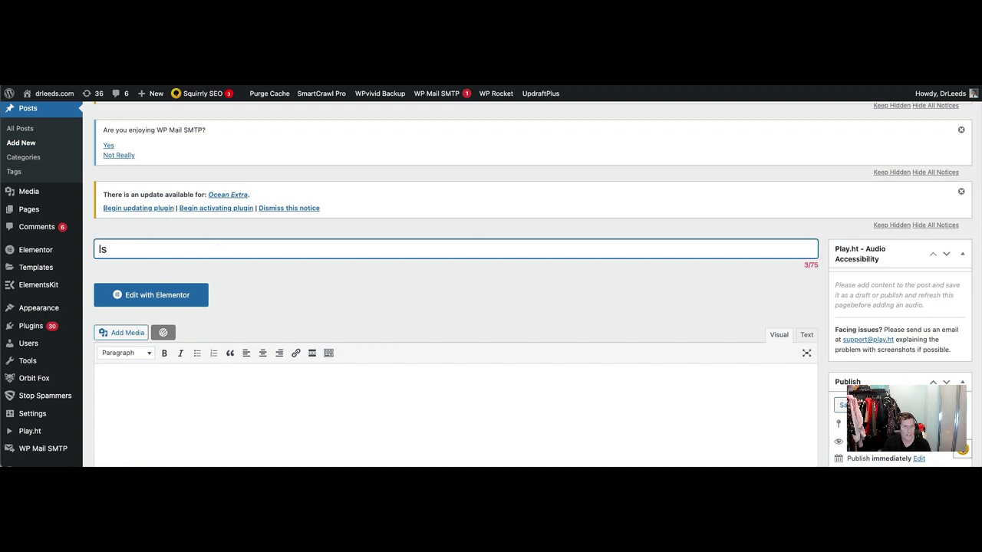
pyautogui.write('Ketamine Covered By')
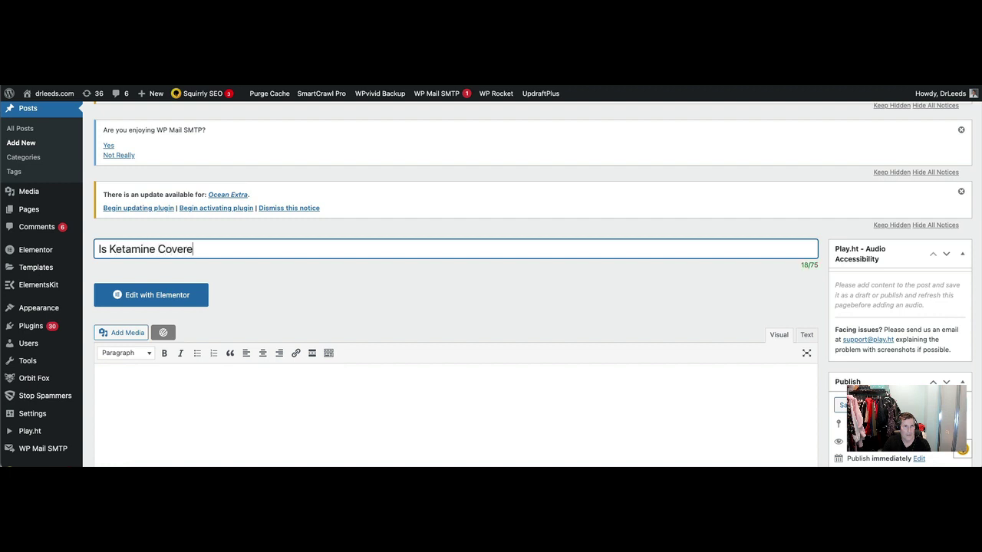
pyautogui.press('BackSpace')
pyautogui.press('BackSpace')
pyautogui.write('by Insurance for')
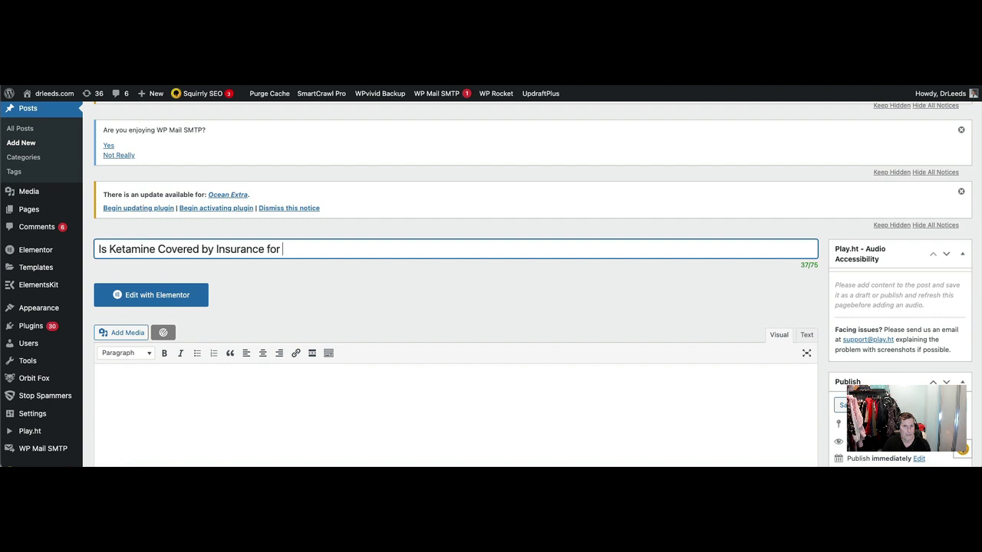
pyautogui.write('Depression Treatment?')
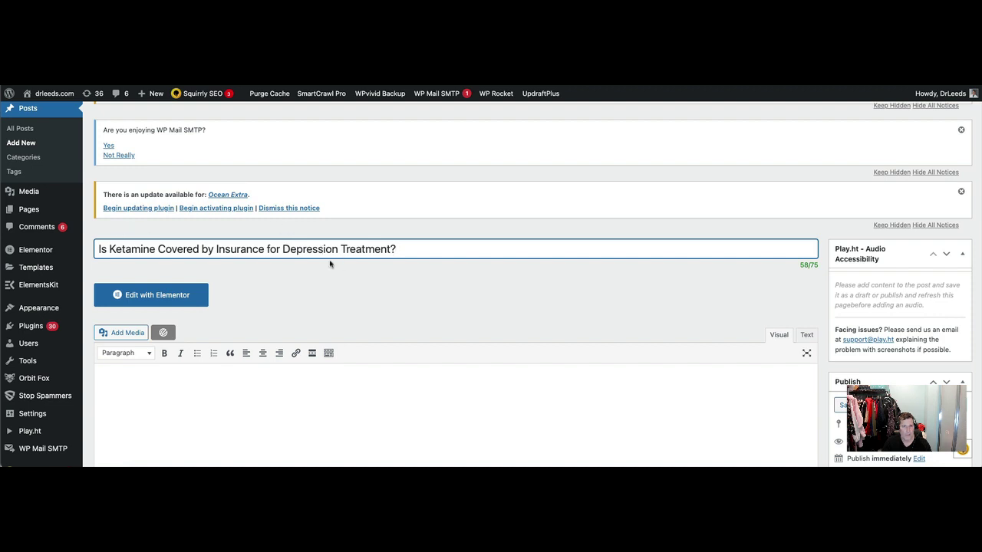
# Look over the empty post editor, its publishing options and the paragraph and heading formats available for the body text
pyautogui.click(301, 399)
pyautogui.scroll(-1, 301, 399)
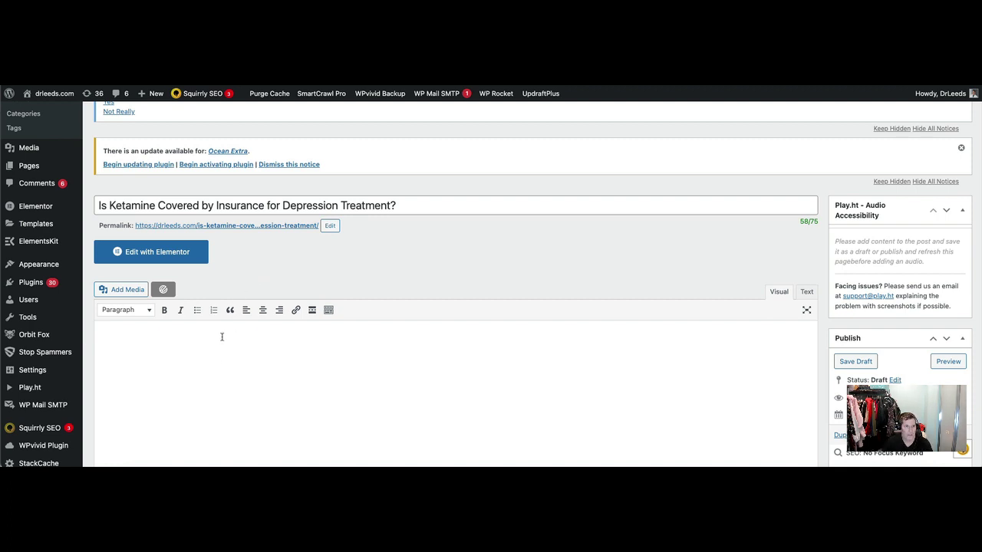
pyautogui.scroll(-2, 221, 338)
pyautogui.scroll(-1, 222, 337)
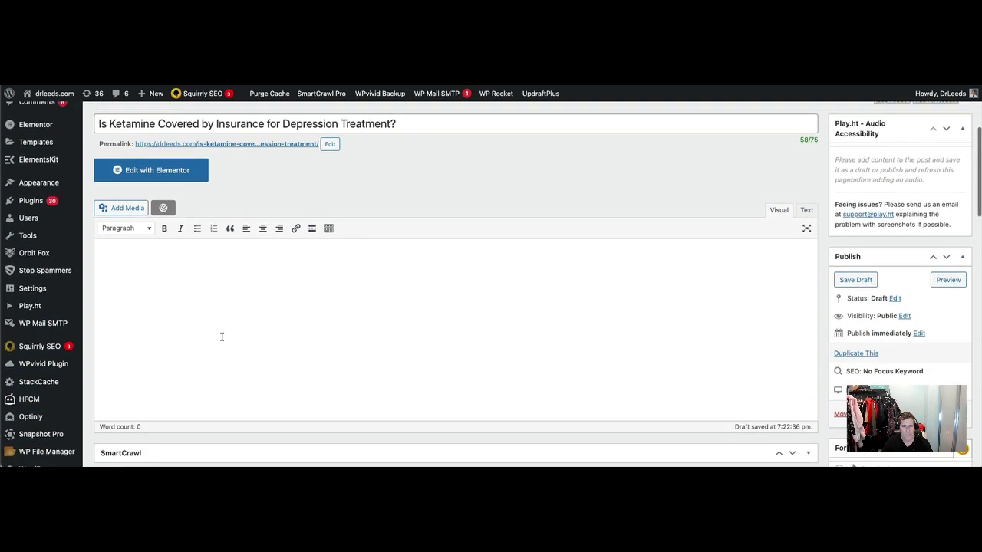
pyautogui.scroll(2, 222, 337)
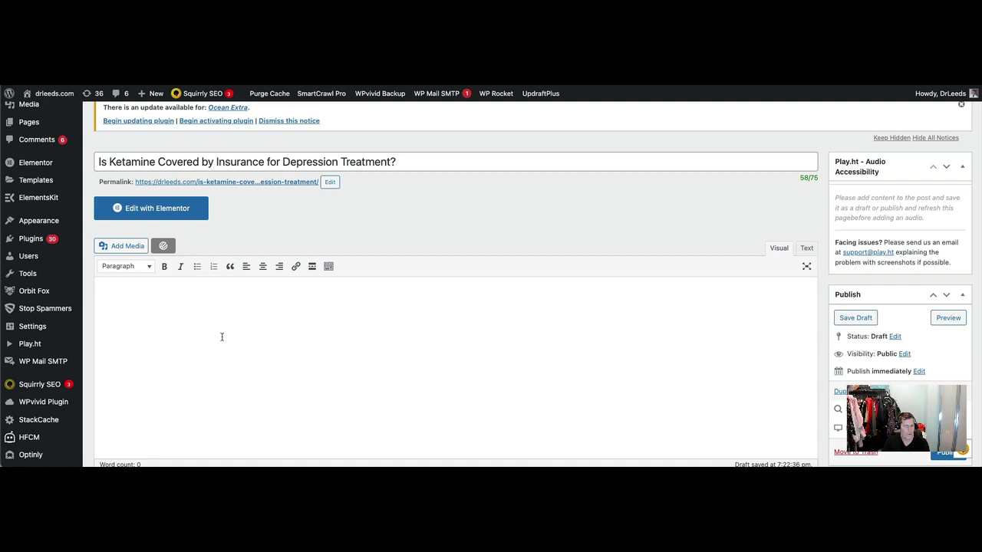
pyautogui.click(222, 337)
pyautogui.click(126, 269)
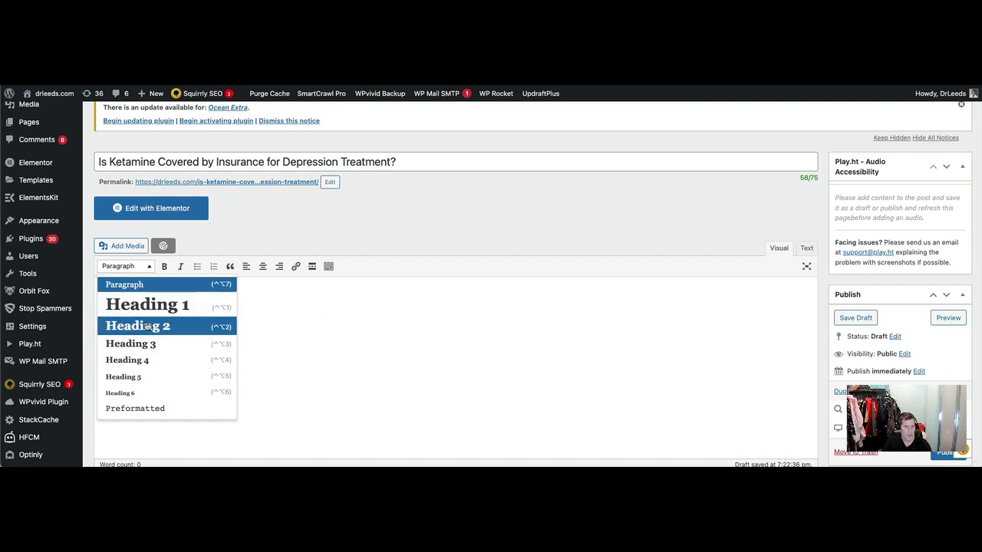
pyautogui.click(293, 307)
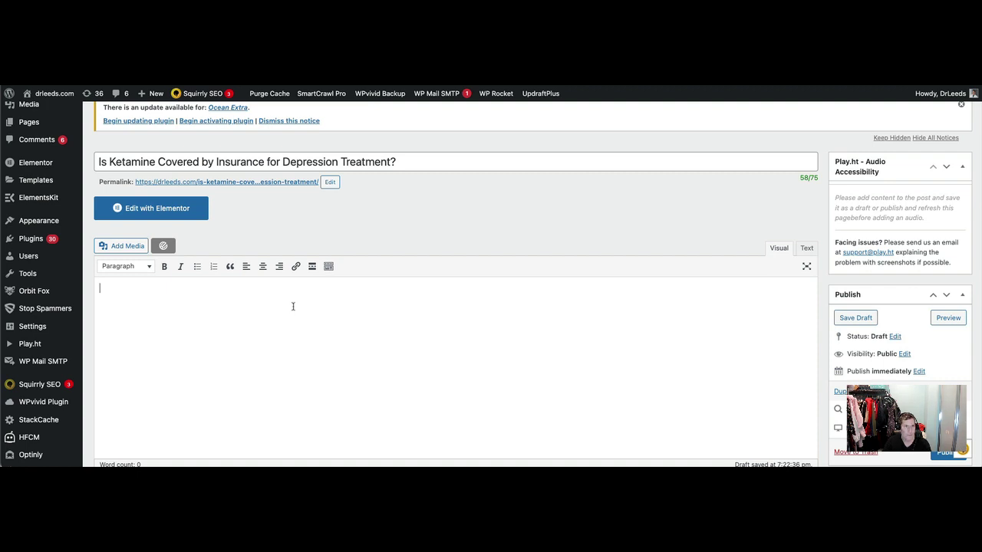
# Write "Is ketamine treatment ever covered by health insurance?" in the post body and format it as Heading 2
pyautogui.write('Is ketamine treatment ever covered b')
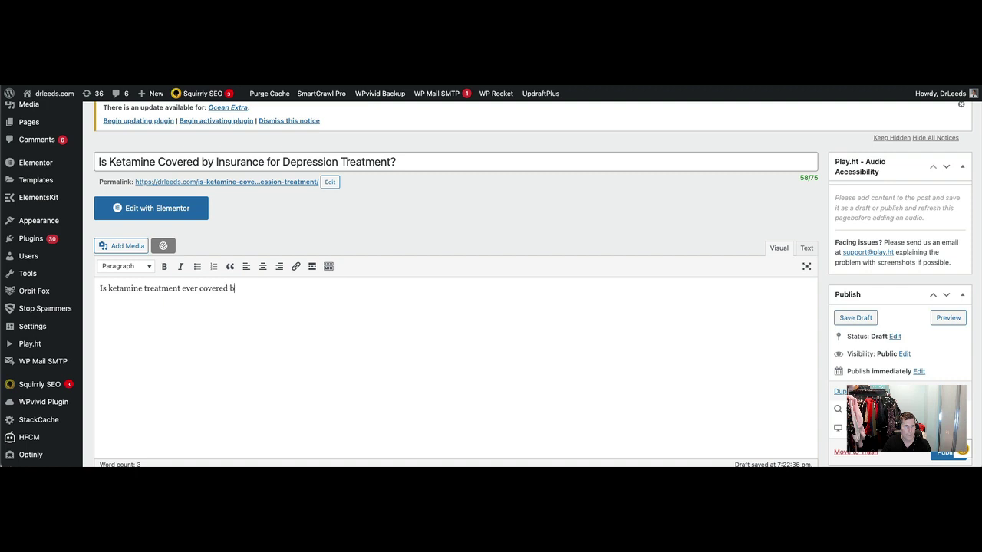
pyautogui.write('y health insura')
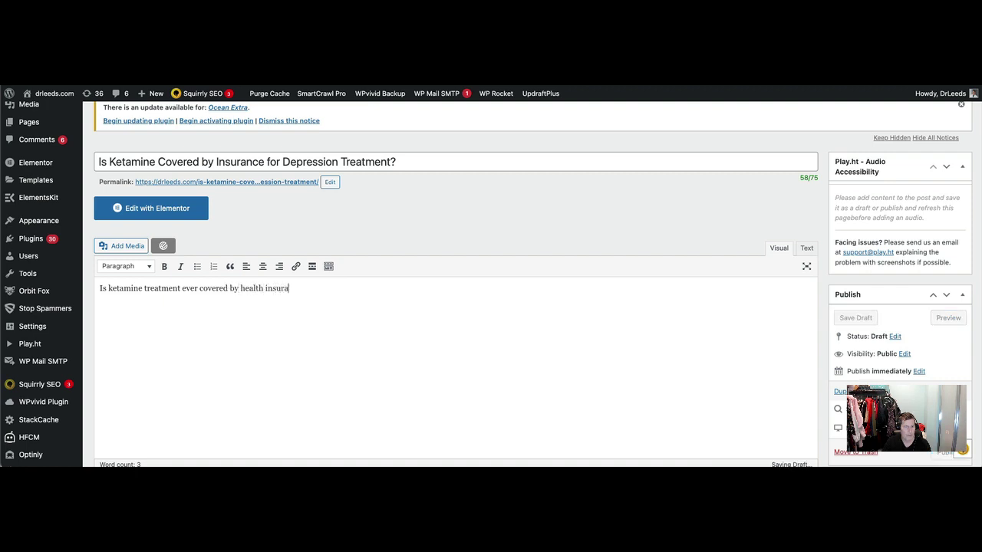
pyautogui.write('nce?')
pyautogui.tripleClick(204, 287)
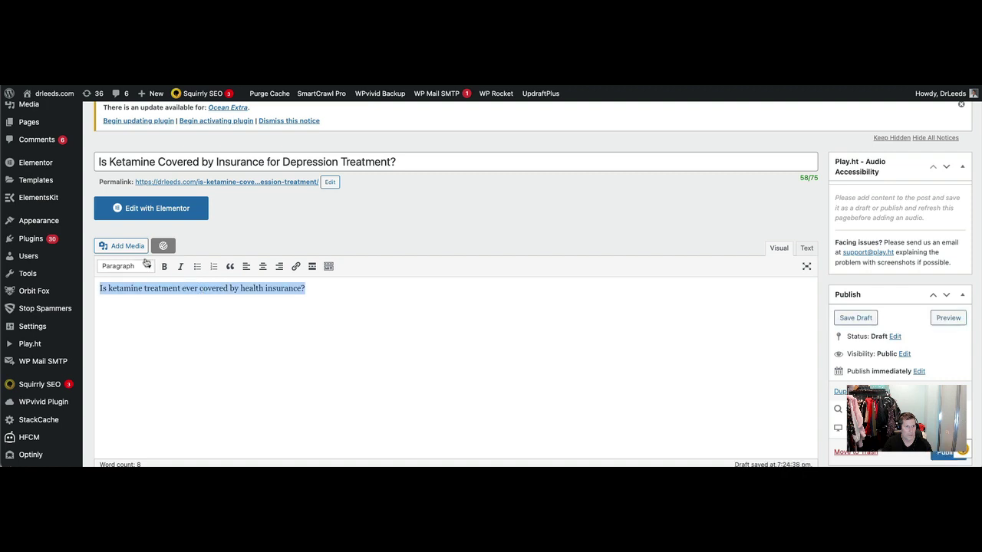
pyautogui.click(146, 267)
pyautogui.click(152, 323)
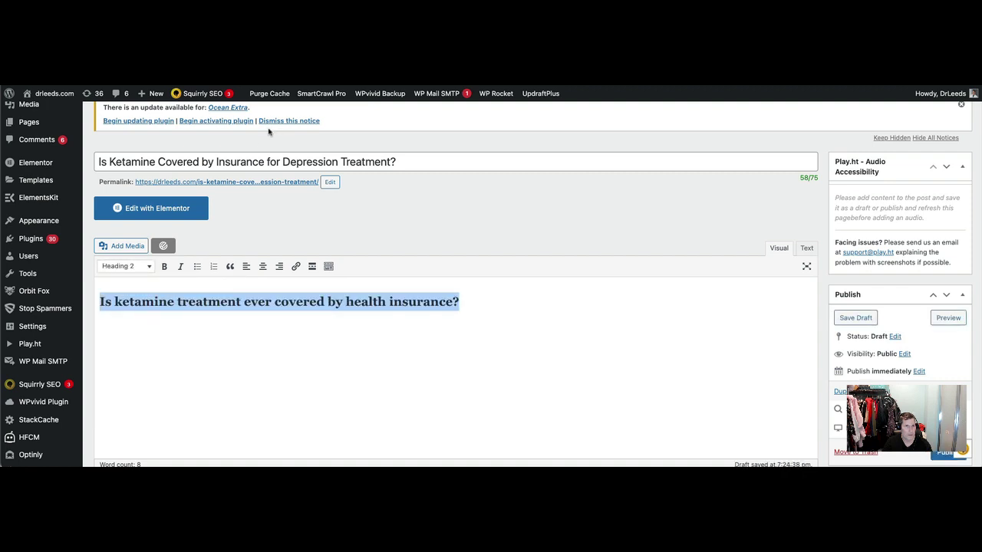
# Insert the word "Health" before "Insurance" in the post title
pyautogui.click(220, 162)
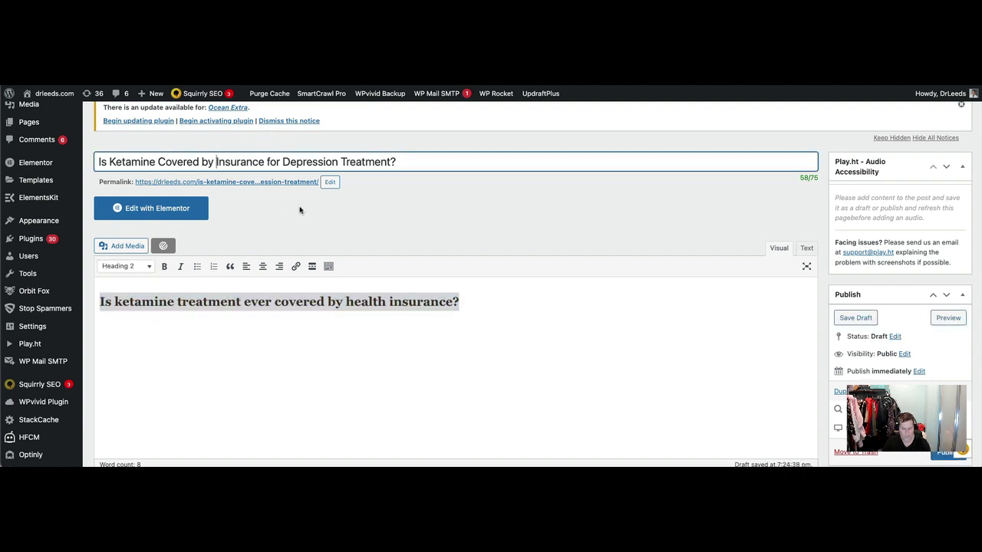
pyautogui.write('Health')
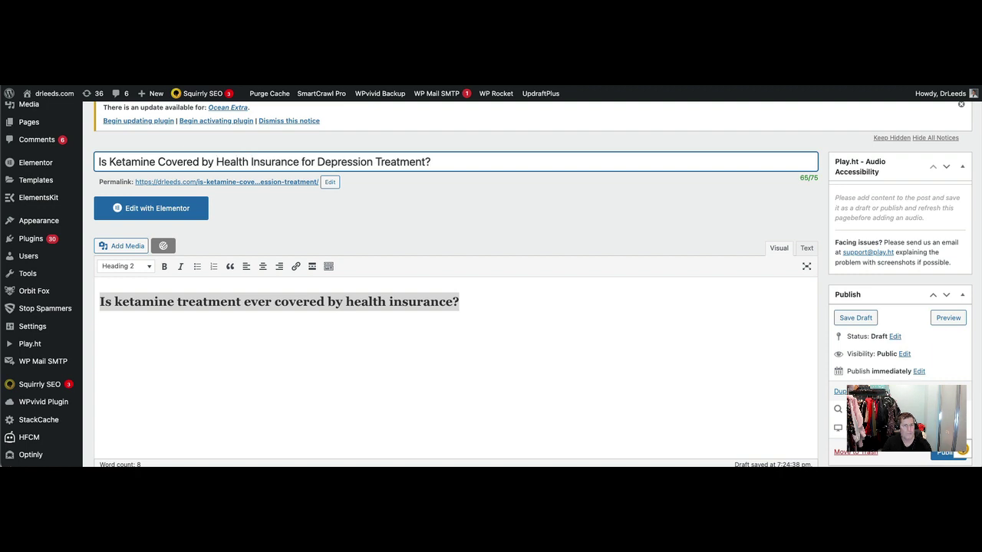
# Below the heading, write "The answer to this question is yes and no. In certain circumstances, ketamine is covered by health insurance."
pyautogui.click(291, 339)
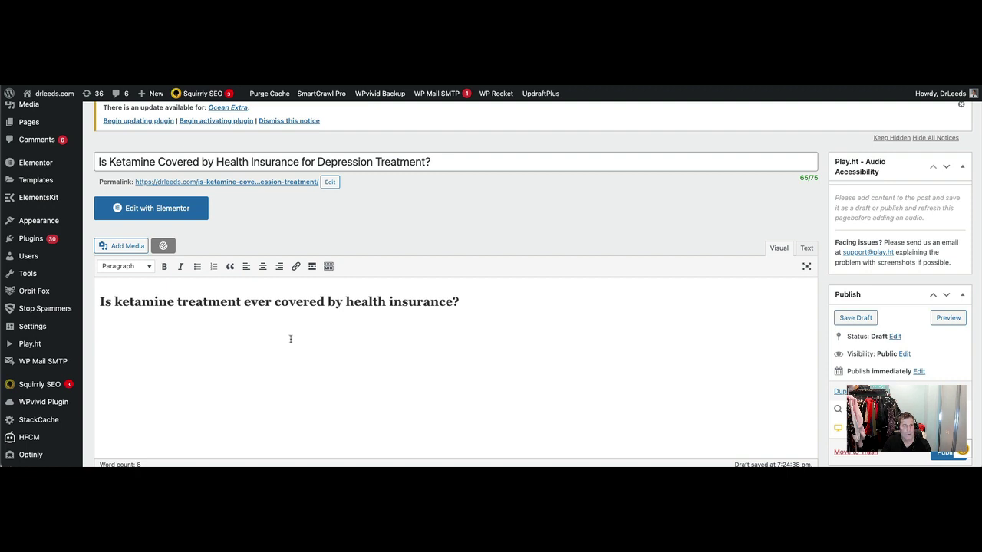
pyautogui.write('The answer to this que')
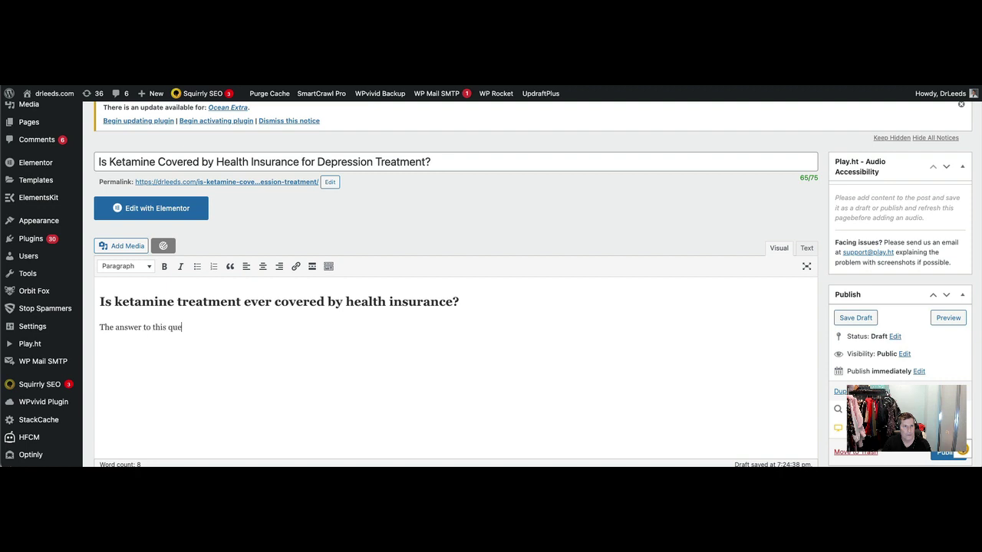
pyautogui.write('stion is yes and no. In certain circum')
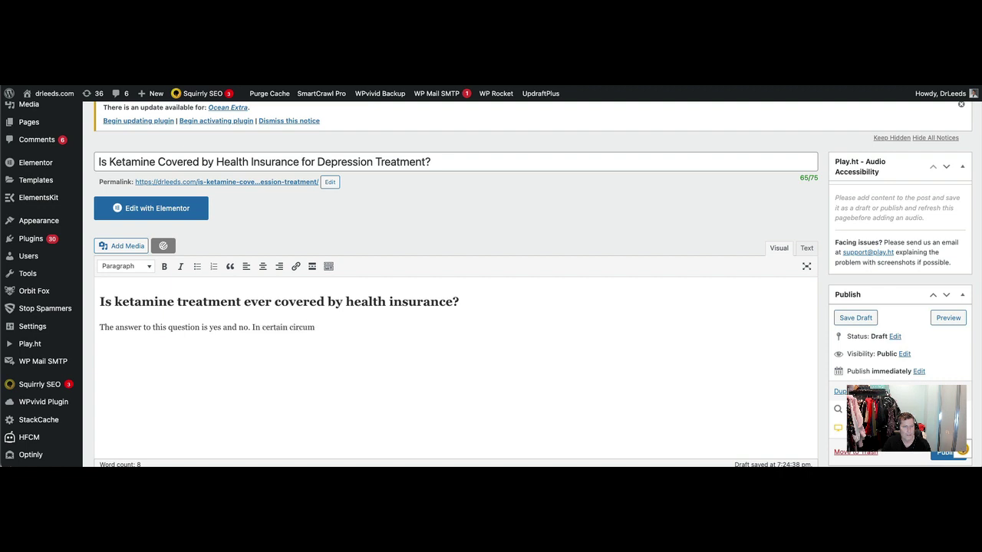
pyautogui.write('stances, ketamine is co')
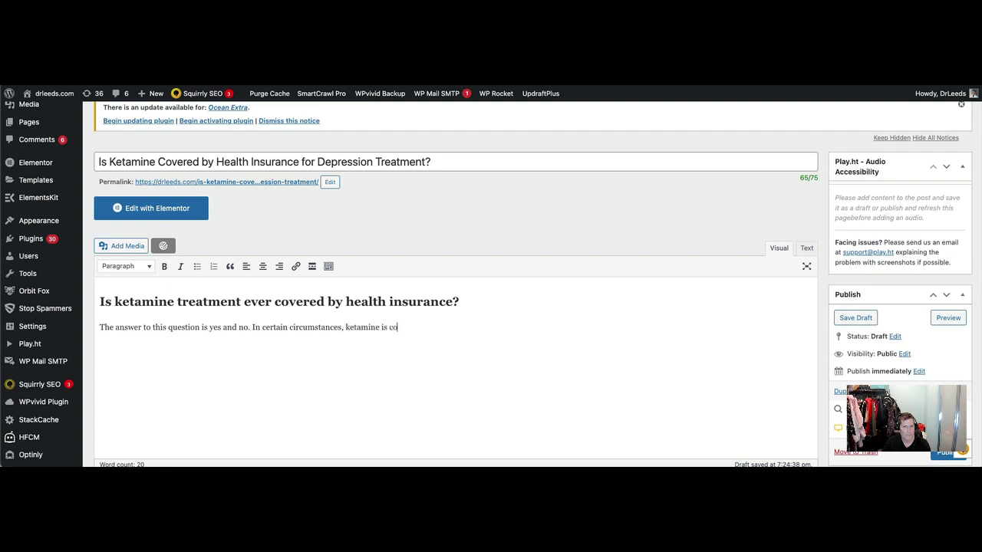
pyautogui.write('vered by health insurance')
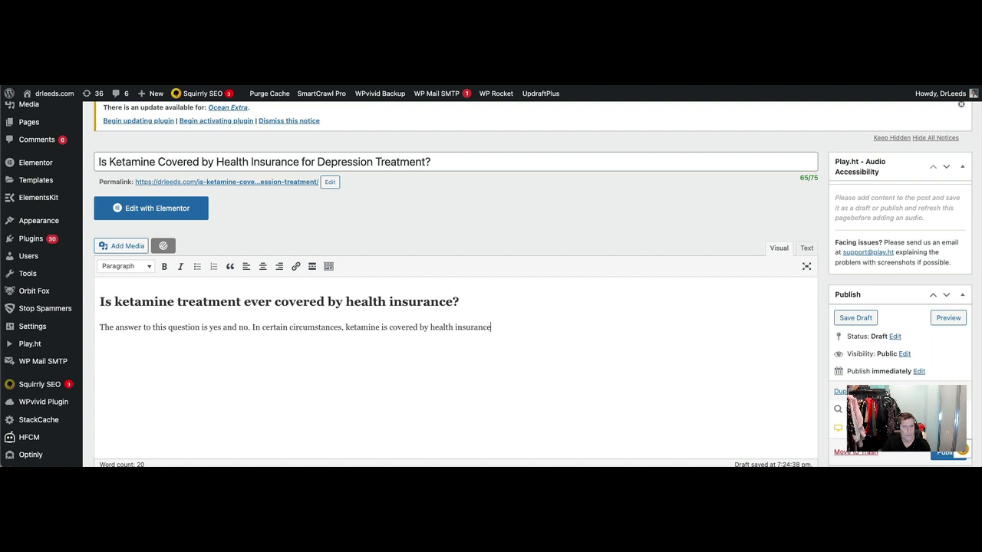
pyautogui.write('.')
# Continue the paragraph with "Generally, the rule is that if a medical treatment is FDA approved, it may possibly be covered by health insurance."
pyautogui.write('Generally, the r')
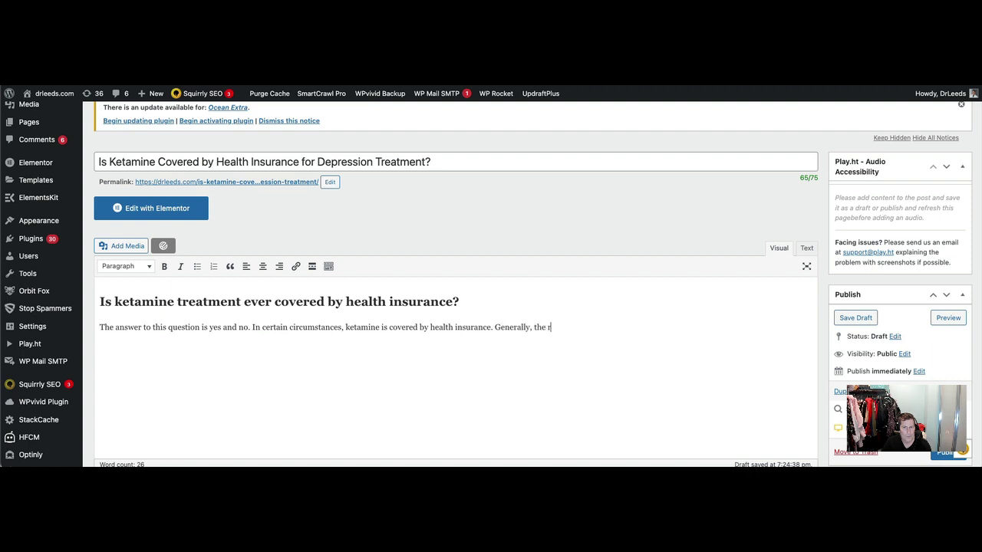
pyautogui.write('ule is that if a medical treate')
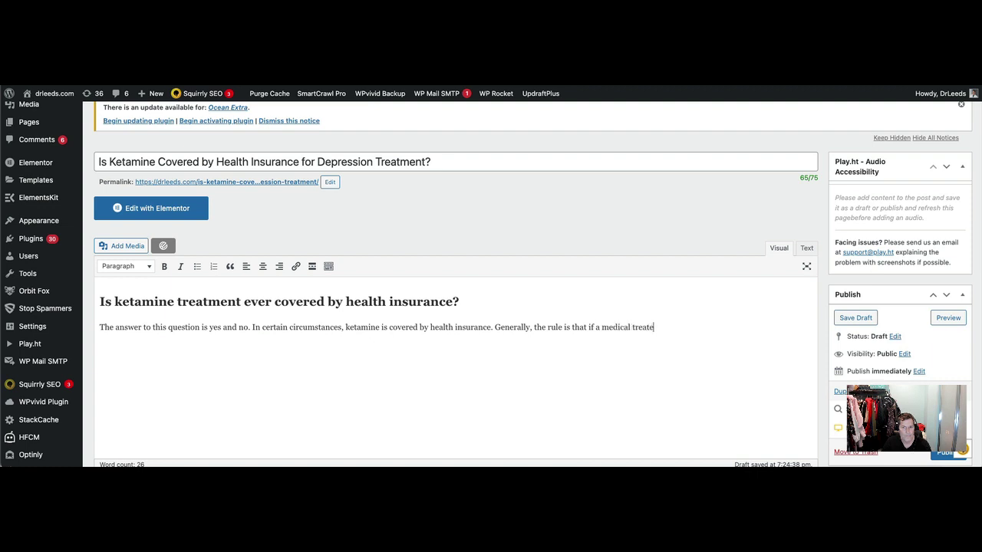
pyautogui.press('BackSpace')
pyautogui.write('ment is FDA approved, i')
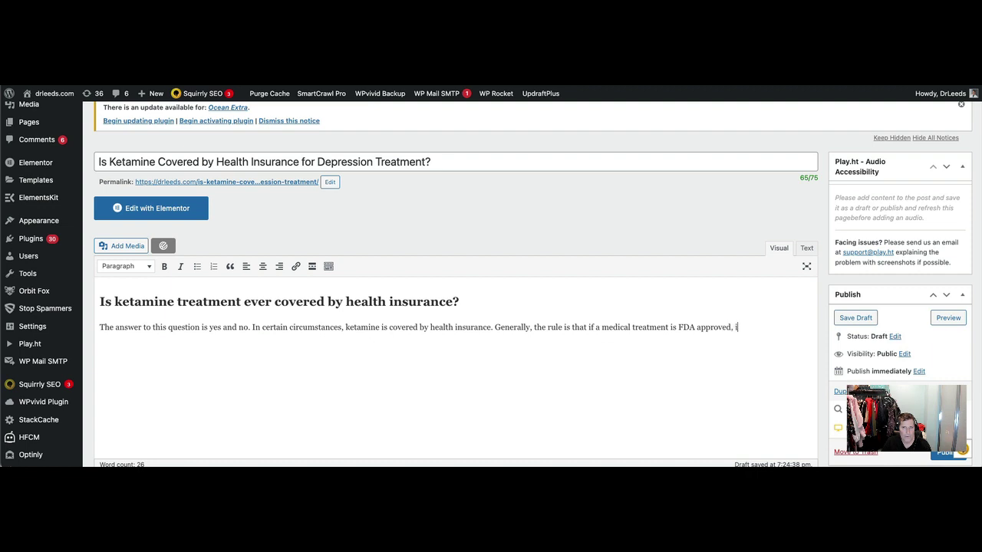
pyautogui.write('t ')
pyautogui.write('ca')
pyautogui.press('BackSpace')
pyautogui.press('BackSpace')
pyautogui.write('may possibly be covered by')
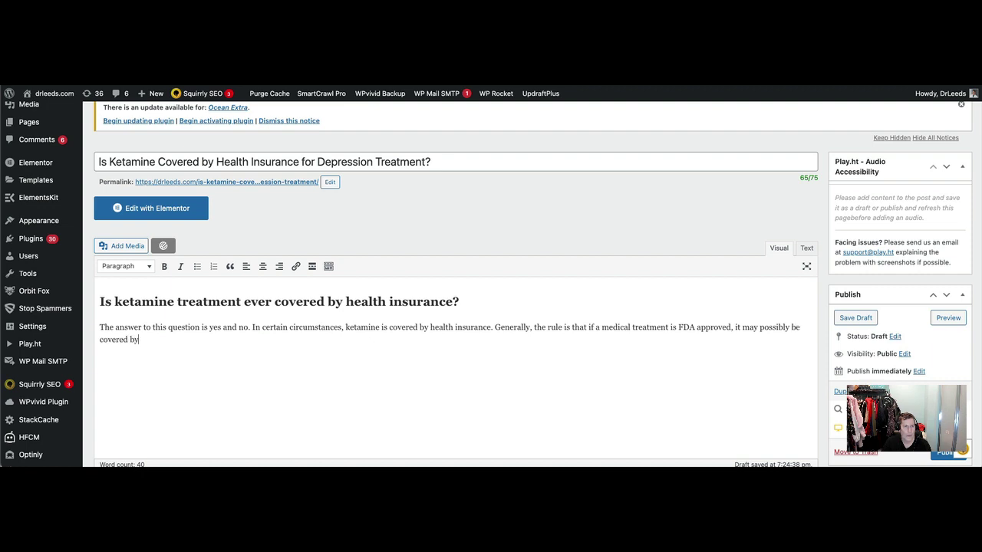
pyautogui.write(' health insurance.')
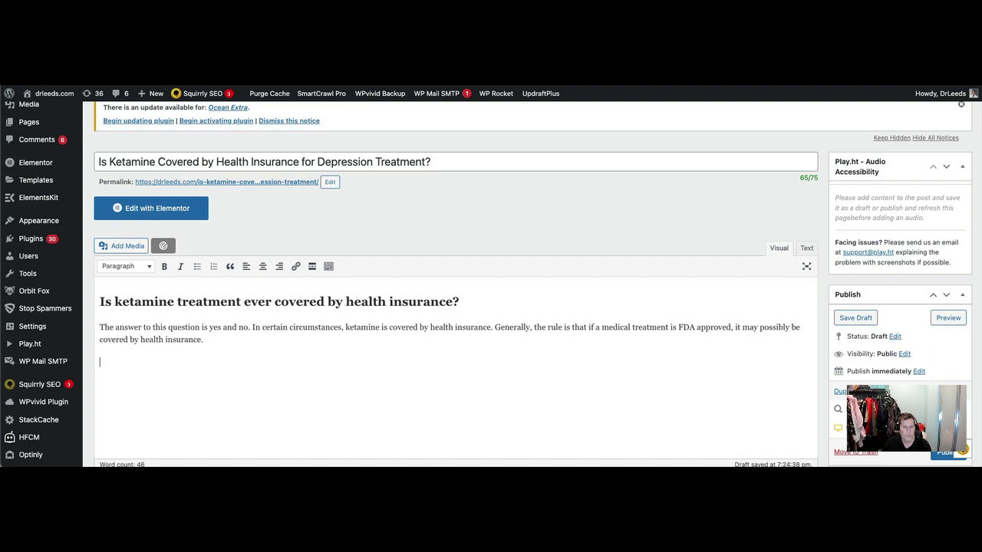
# In a new paragraph, write "So, is ketamine FDA approved. Yes, it is. Ketamine has been approved for medical use for over fifty years."
pyautogui.write('So, is ketamine FDA approved. ')
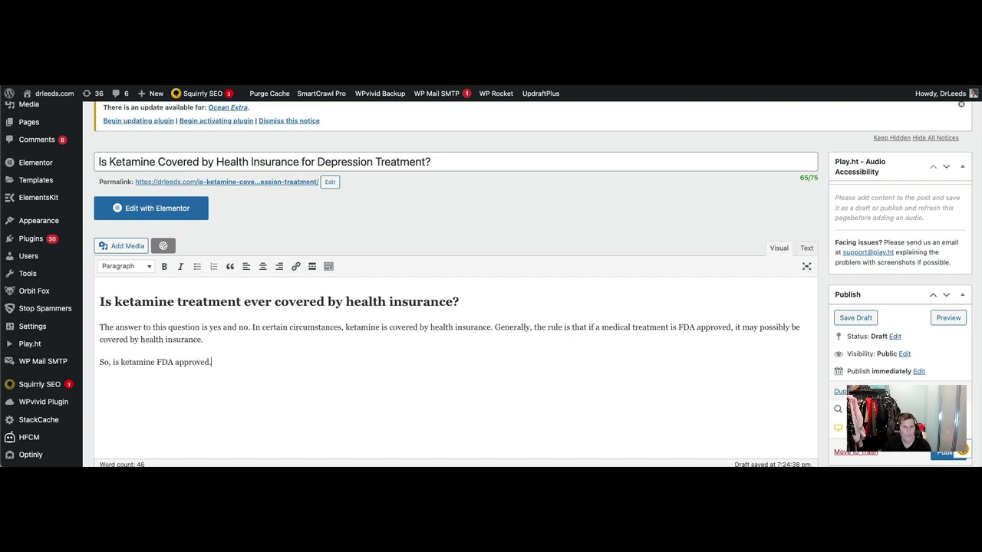
pyautogui.write('Yes, ')
pyautogui.write(', it is. ')
pyautogui.write('Ketamine has been ')
pyautogui.write('approved f')
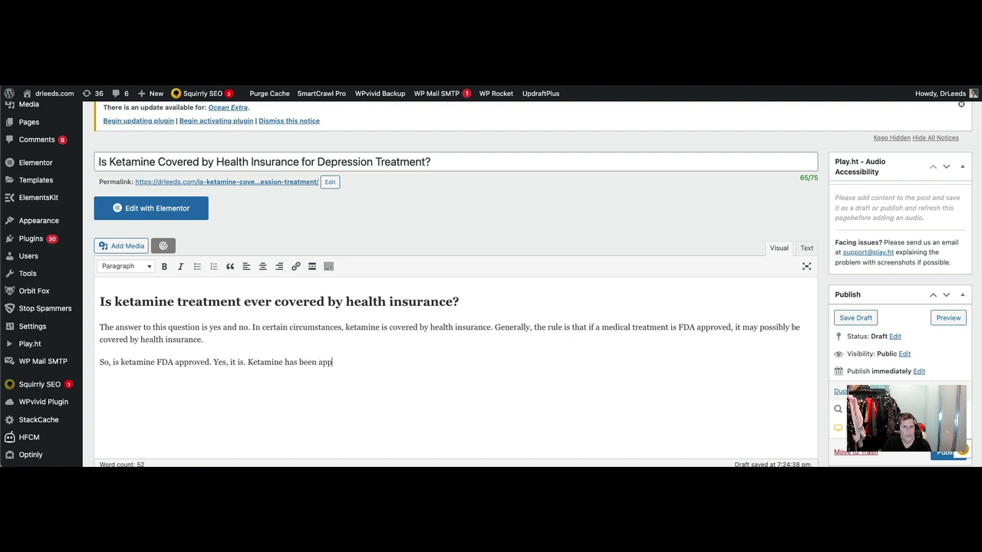
pyautogui.write('dical use sifor over fift')
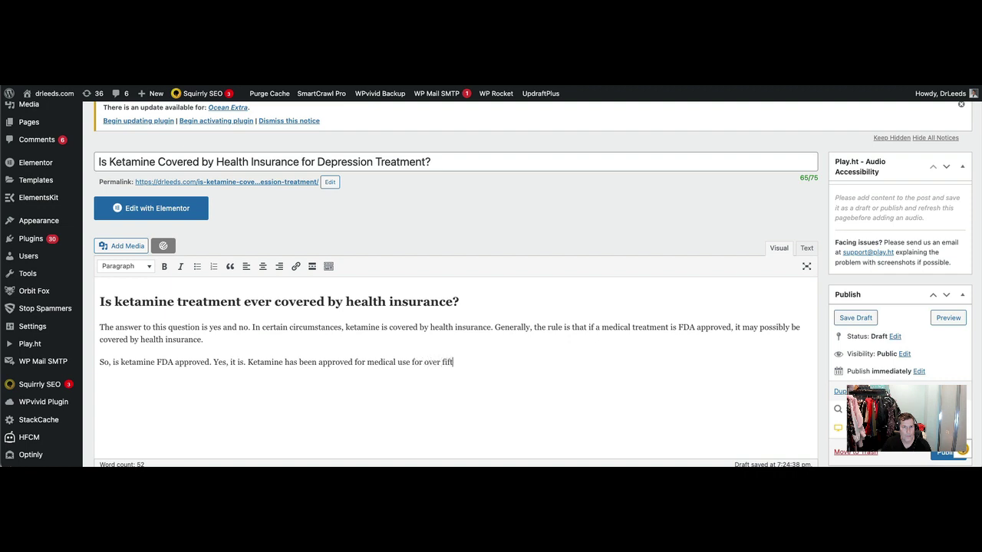
pyautogui.write('y years. However, the origianl')
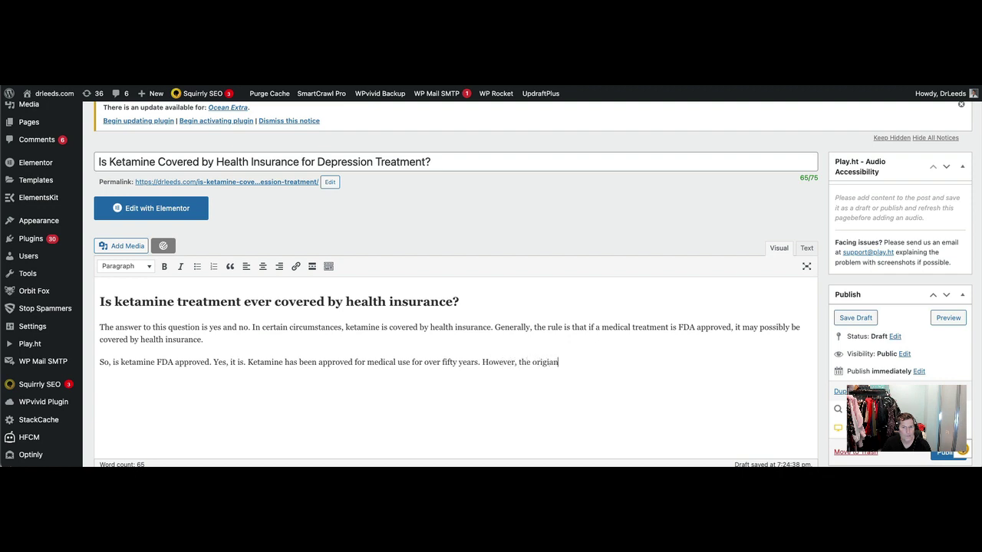
# Add the sentence "However, the original approved use of the drug was for use as an anesthetic for surgery and other medical procedures."
pyautogui.press('BackSpace')
pyautogui.write('nal approved use of the drug was for u')
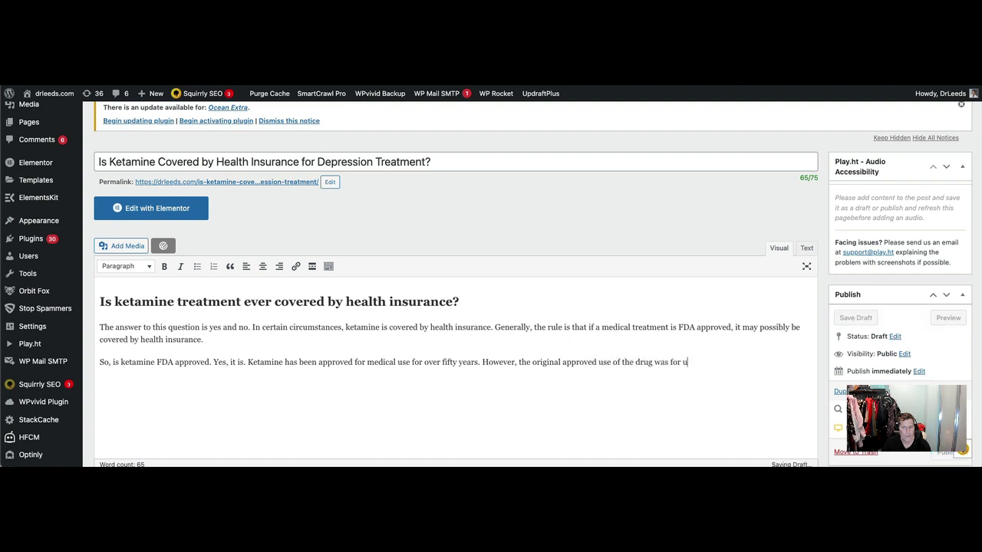
pyautogui.write('se as an anesthetic ')
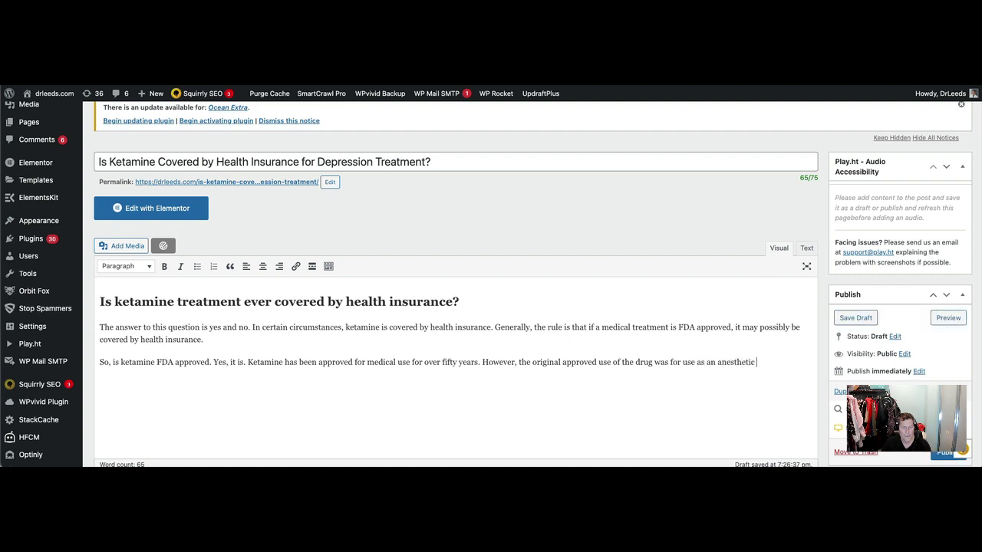
pyautogui.write('for surgery and other medica')
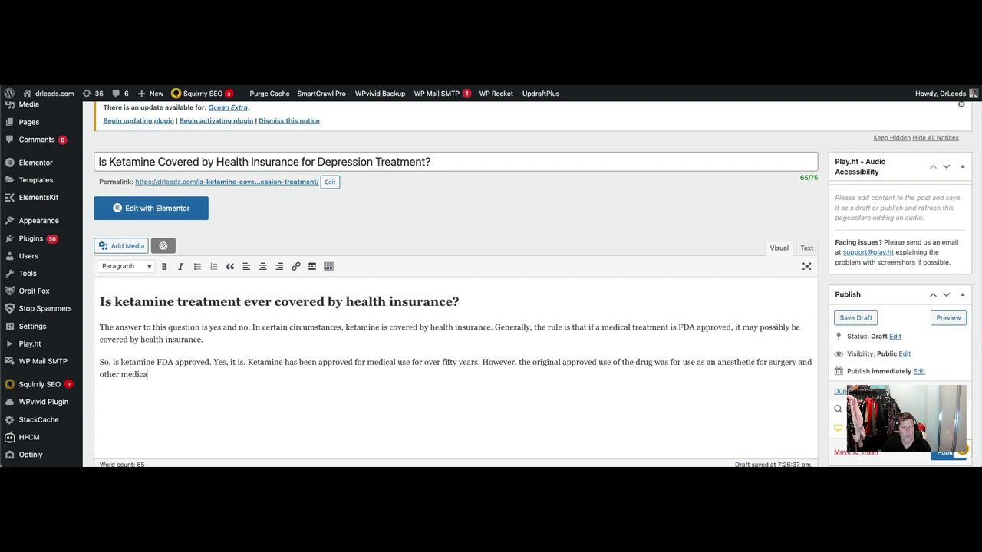
pyautogui.write('l procedures.')
# Start a new paragraph with "Fortunately, doctors are able to use ketamine for other uses, such as to treat depression, anxiety, OCD, PTSD, suicidality,"
pyautogui.press('Return')
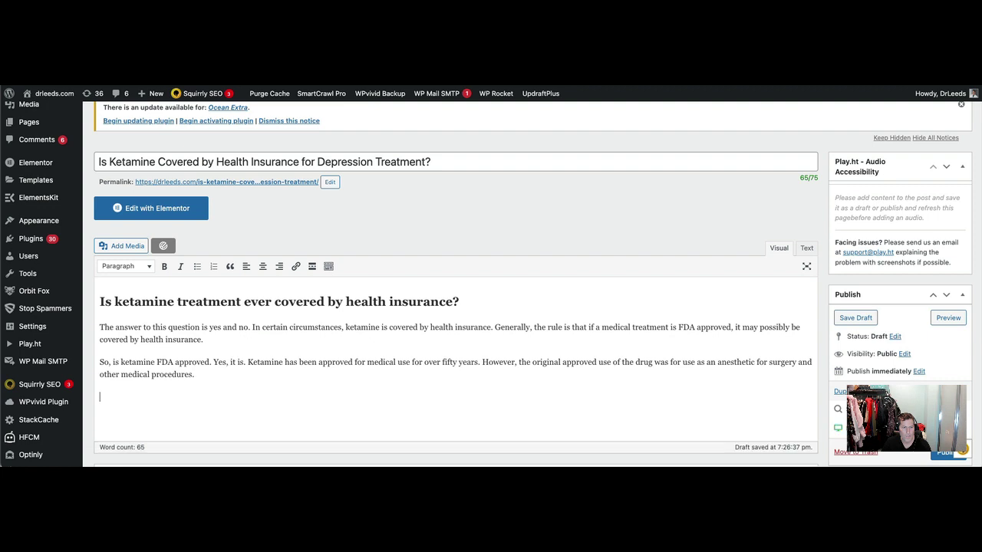
pyautogui.write('Fortunately, doctors are able to')
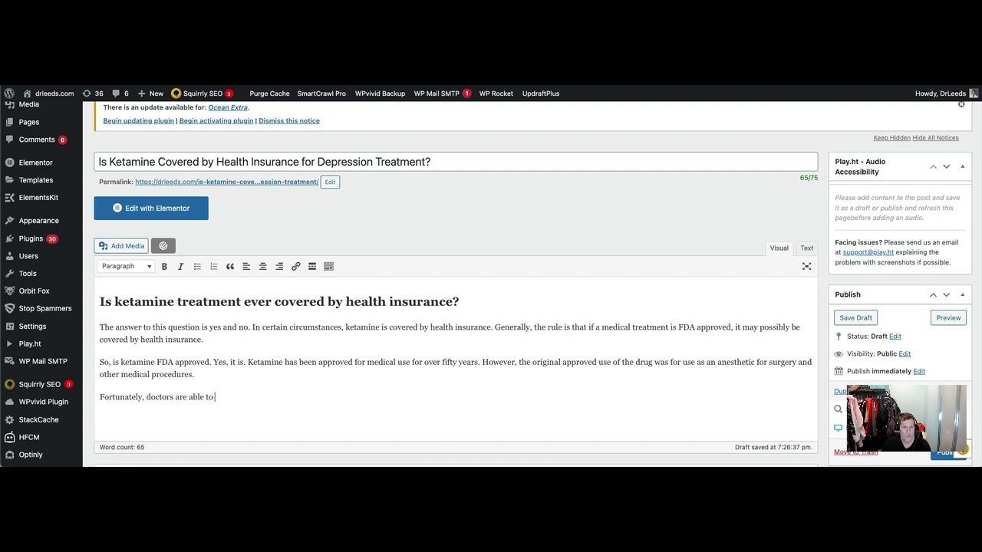
pyautogui.write(' use ketamine for other ')
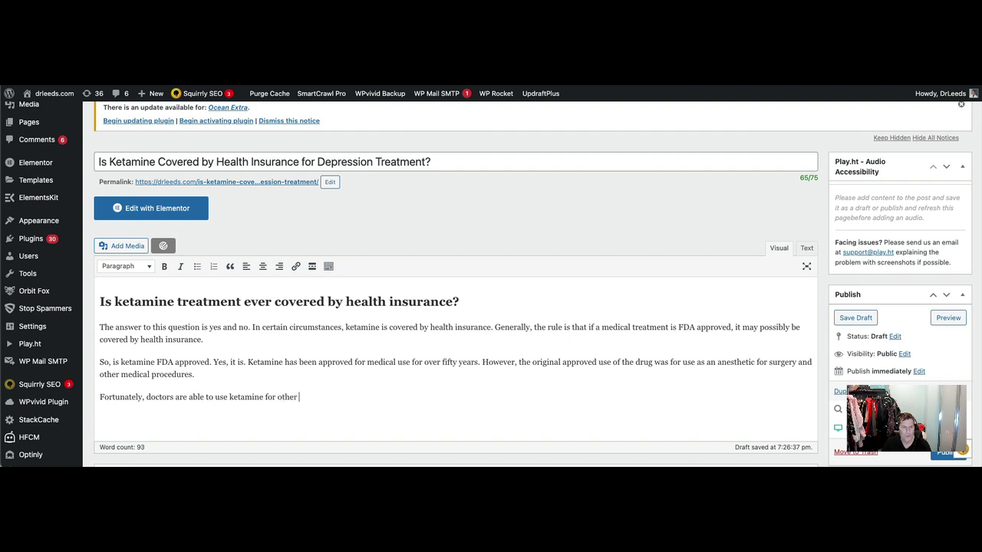
pyautogui.write('uses, such as to treat depression')
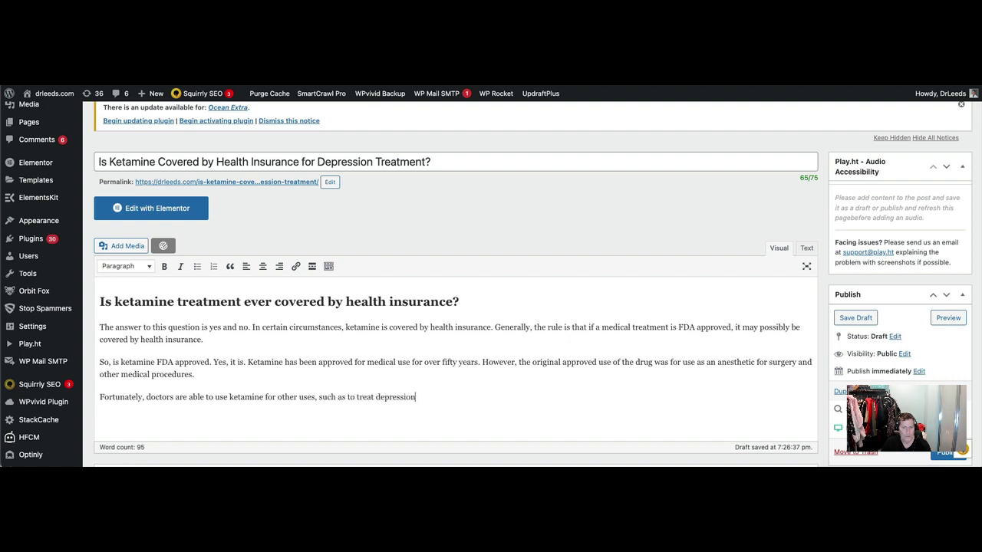
pyautogui.write(', anxiety.')
pyautogui.press('BackSpace')
pyautogui.write(', OCD, PTSD, suicidality, ')
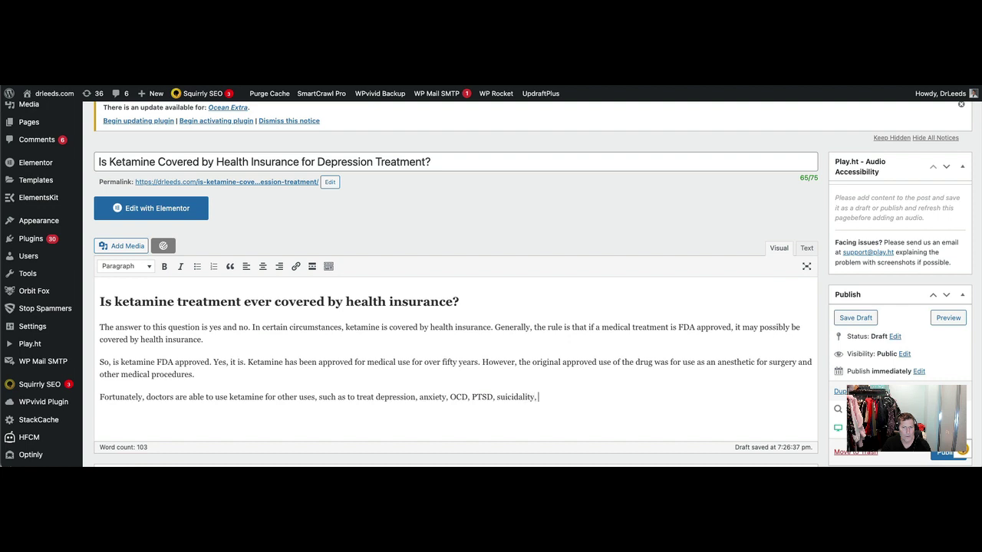
# Finish the list of treated conditions with "drug addiction, alcohol addiction, chronic pain, neuropathic pain, bipolar disorder, migraines, and more."
pyautogui.write('drug addiction, alcohol addiction')
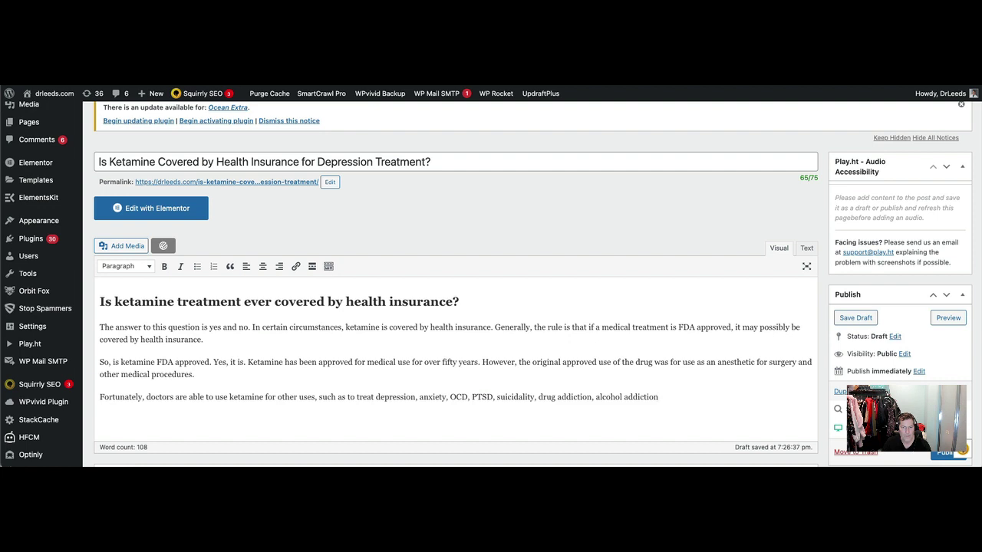
pyautogui.write(', chronic pain, neuropathic pain, bip')
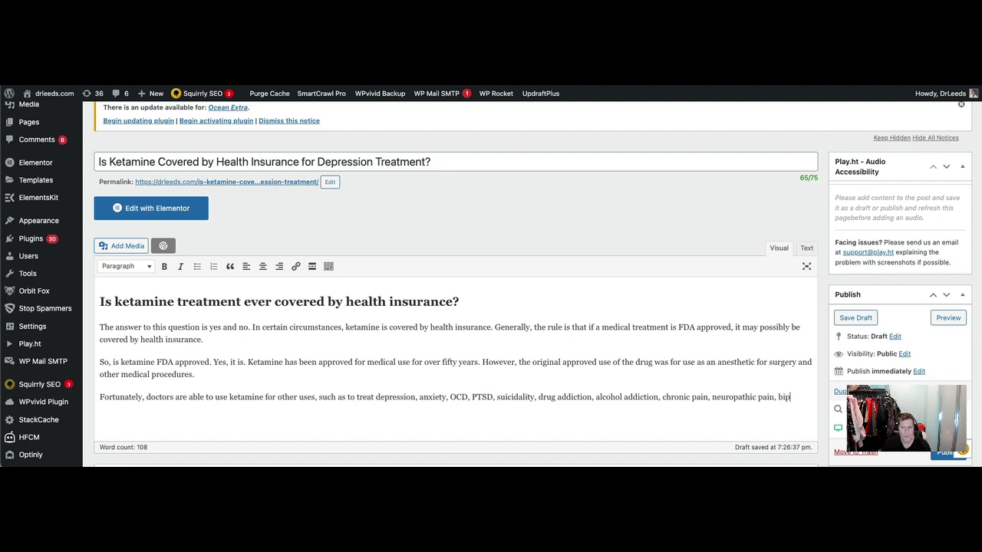
pyautogui.write('olar disorder, ')
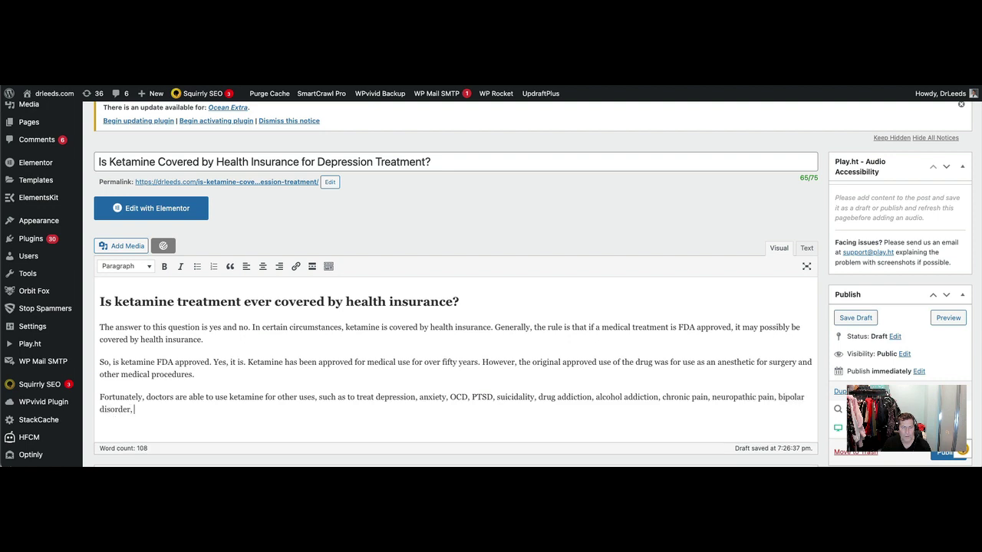
pyautogui.write('migraines, and more.')
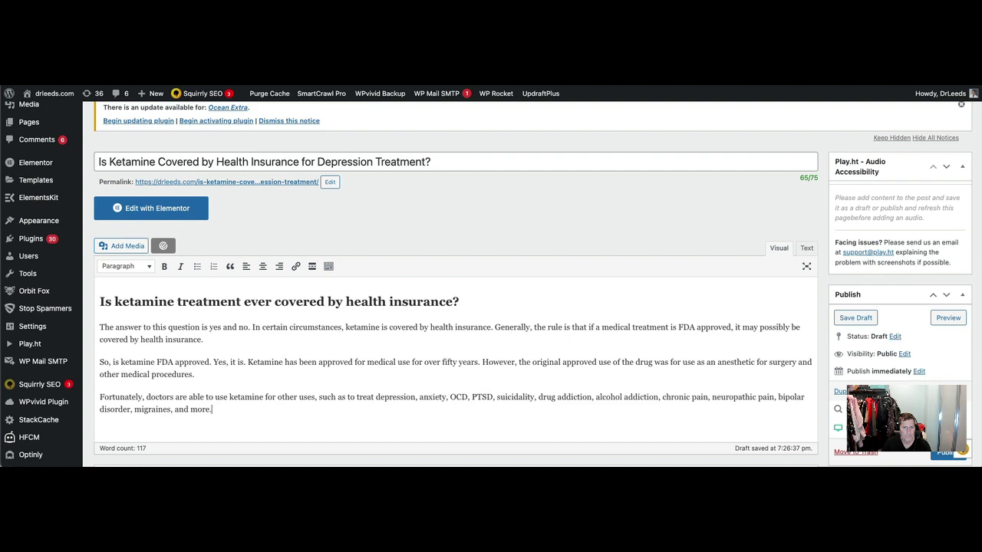
pyautogui.write(' The use of the drug')
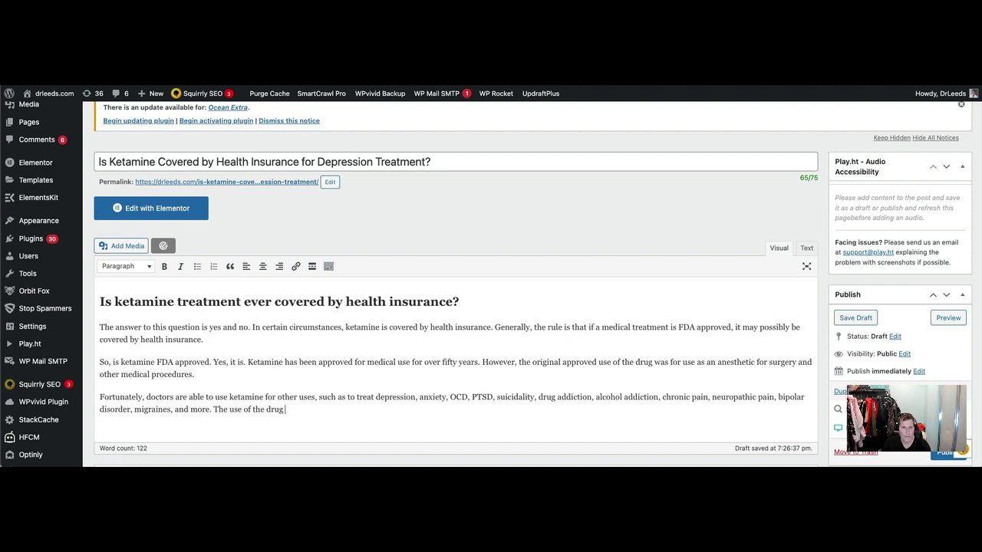
pyautogui.press('BackSpace')
pyautogui.press('BackSpace')
pyautogui.press('BackSpace')
pyautogui.press('BackSpace')
pyautogui.press('BackSpace')
pyautogui.press('BackSpace')
pyautogui.press('BackSpace')
pyautogui.press('BackSpace')
pyautogui.press('BackSpace')
pyautogui.press('BackSpace')
pyautogui.press('BackSpace')
pyautogui.press('BackSpace')
pyautogui.press('BackSpace')
pyautogui.press('BackSpace')
pyautogui.press('BackSpace')
pyautogui.press('BackSpace')
pyautogui.press('BackSpace')
pyautogui.press('BackSpace')
pyautogui.press('BackSpace')
pyautogui.press('BackSpace')
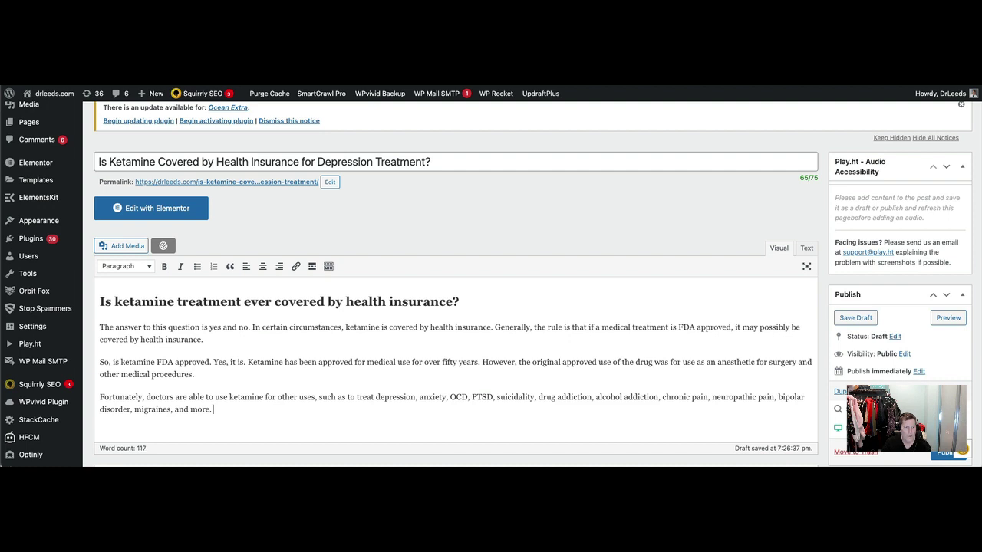
# Add the sentence "When the drug is used for purposes that are not FDA approved, we call it off-label use."
pyautogui.write('When the')
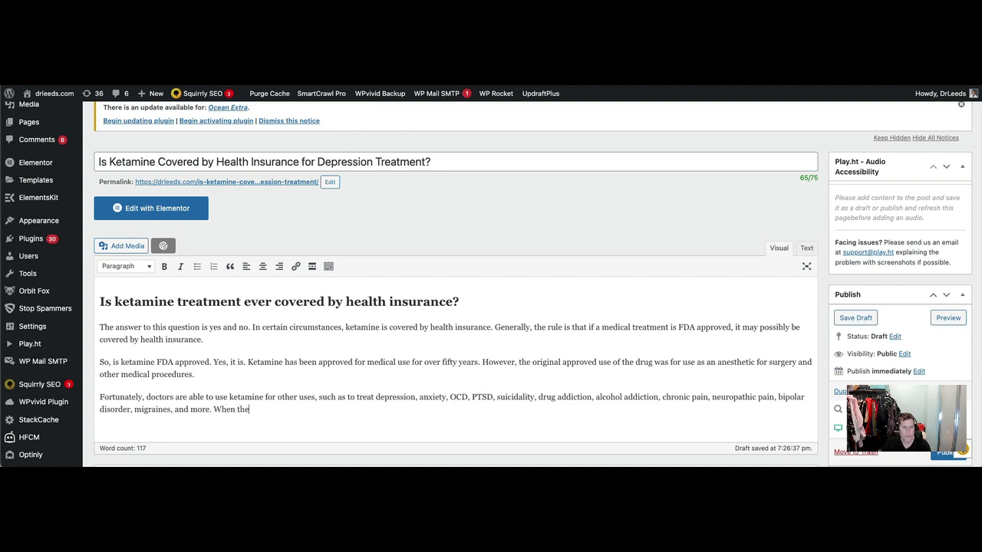
pyautogui.write(' drug is used for purposes that are not F')
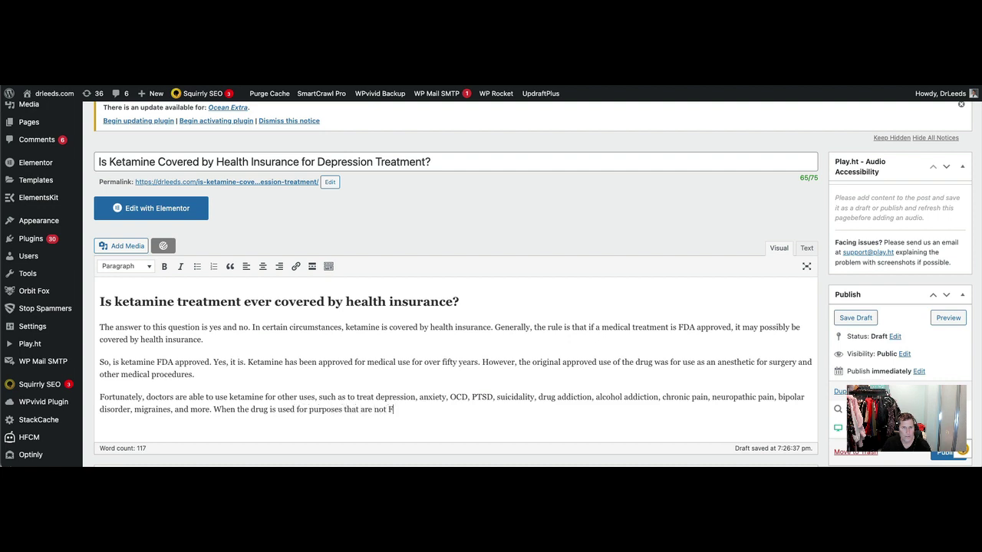
pyautogui.write('DA approved, we call it off-label use.')
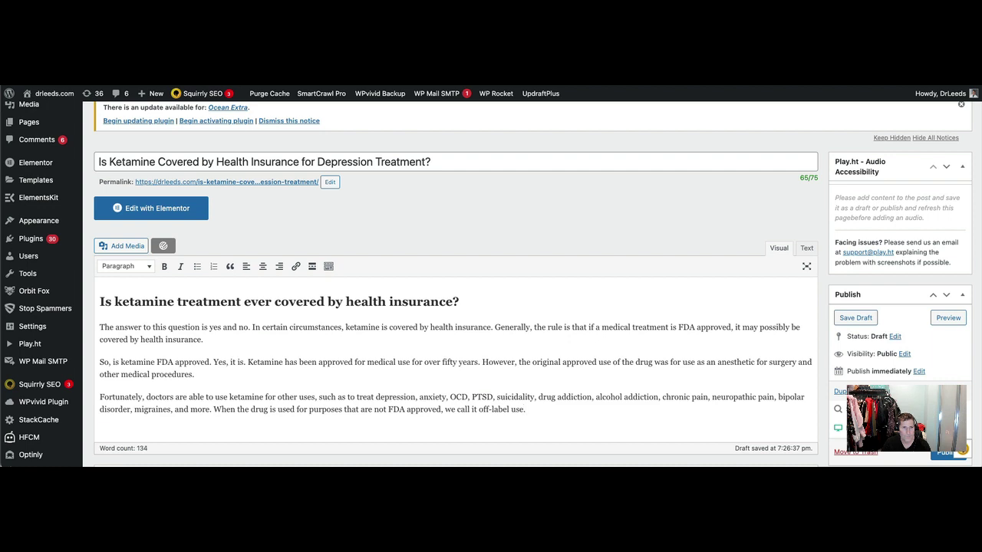
# Start a new paragraph with "The problem with insurance coverage for ketamine IV infusion therapy is that being off-label, it is"
pyautogui.press('Return')
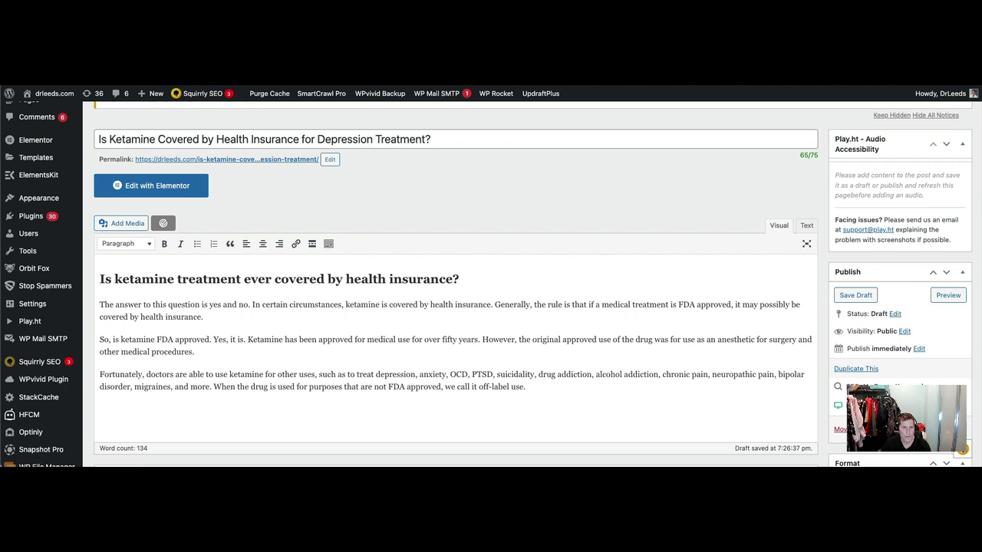
pyautogui.write('The problem with insurance coverag')
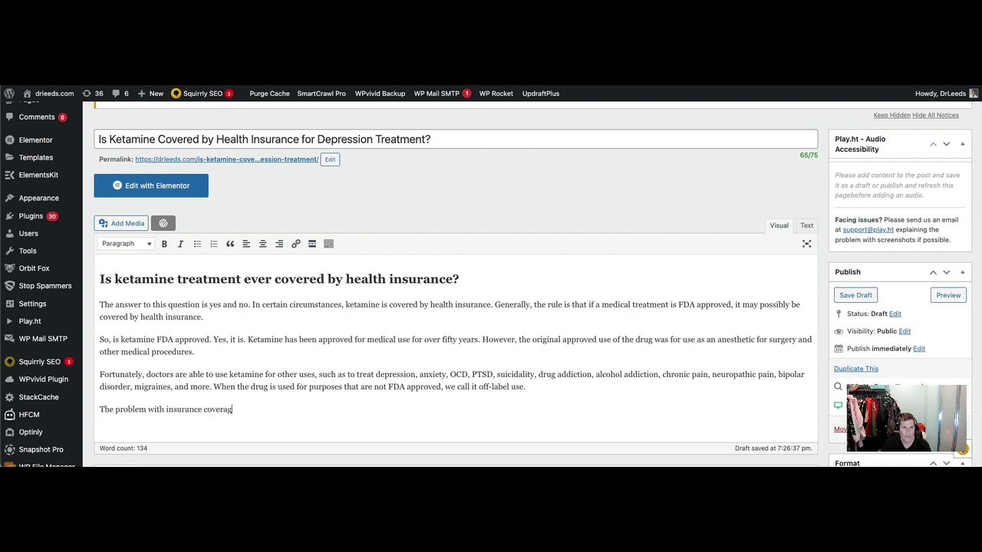
pyautogui.write('e for ketamine IV infusion therapy is')
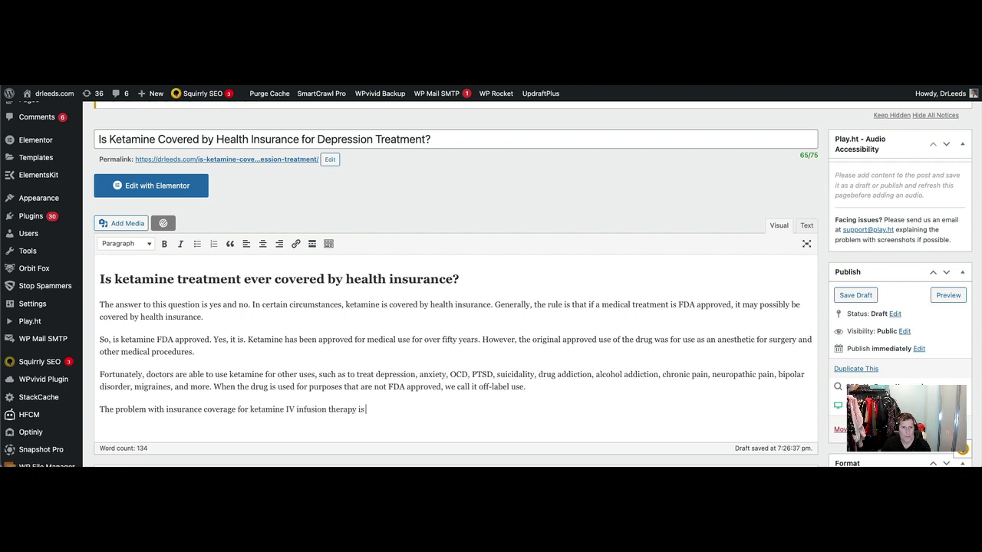
pyautogui.write(' that being off-label, it is')
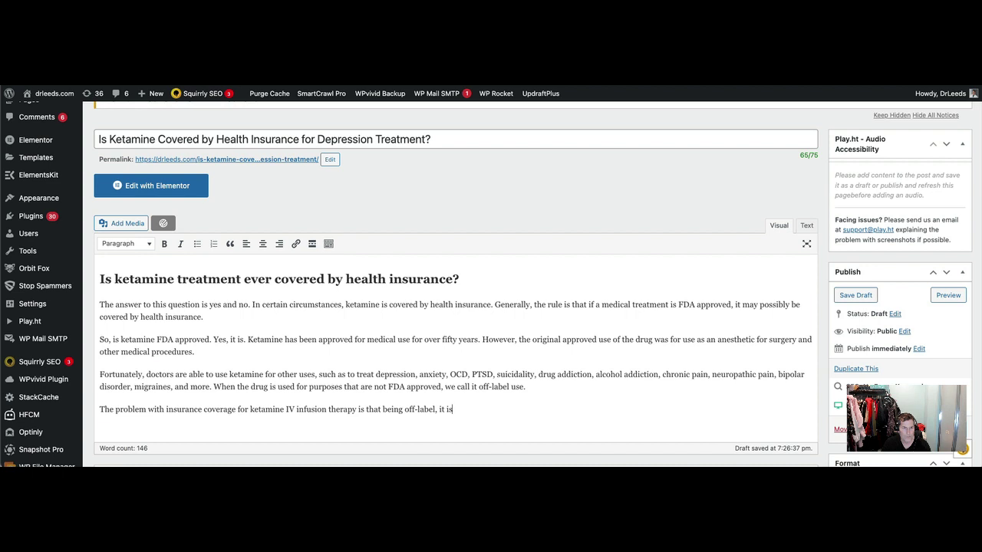
# Insert "for these many different conditions" after "ketamine IV infusion therapy" in the last paragraph
pyautogui.click(356, 409)
pyautogui.write('for')
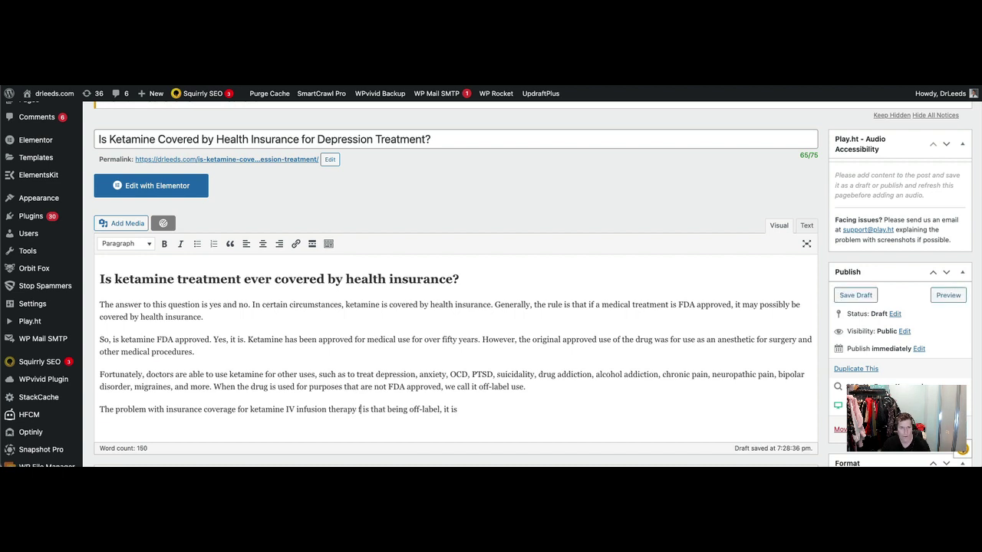
pyautogui.write(' the')
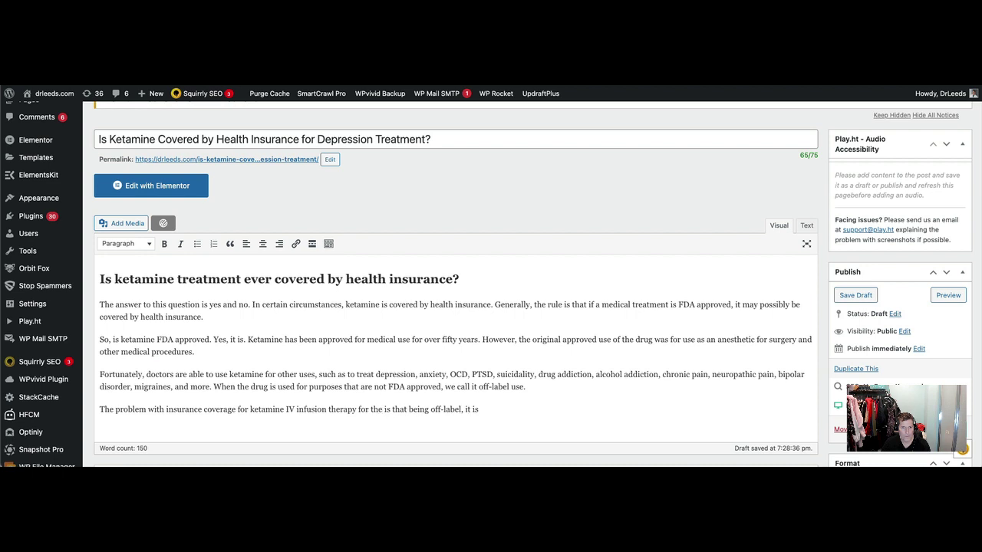
pyautogui.write('se many differ')
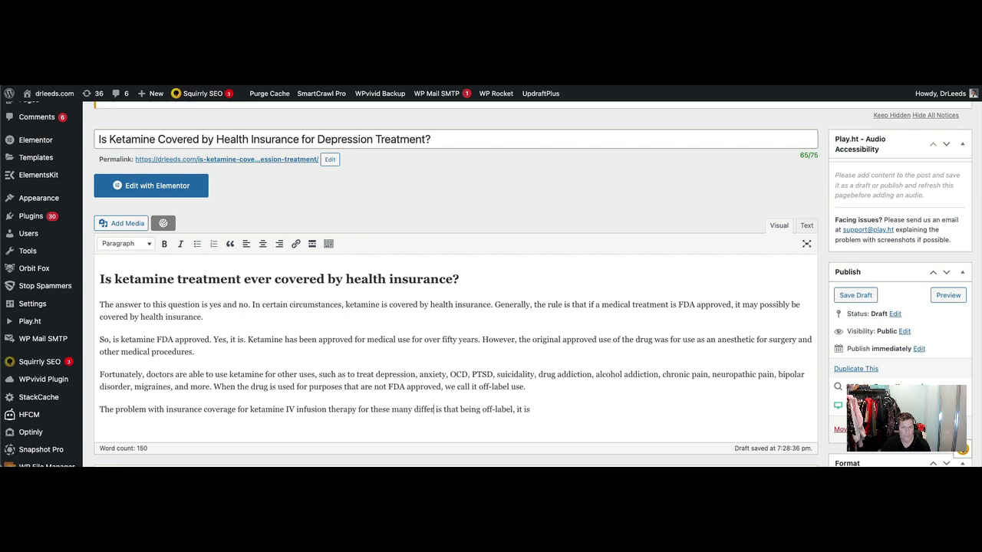
pyautogui.write('ent conditions')
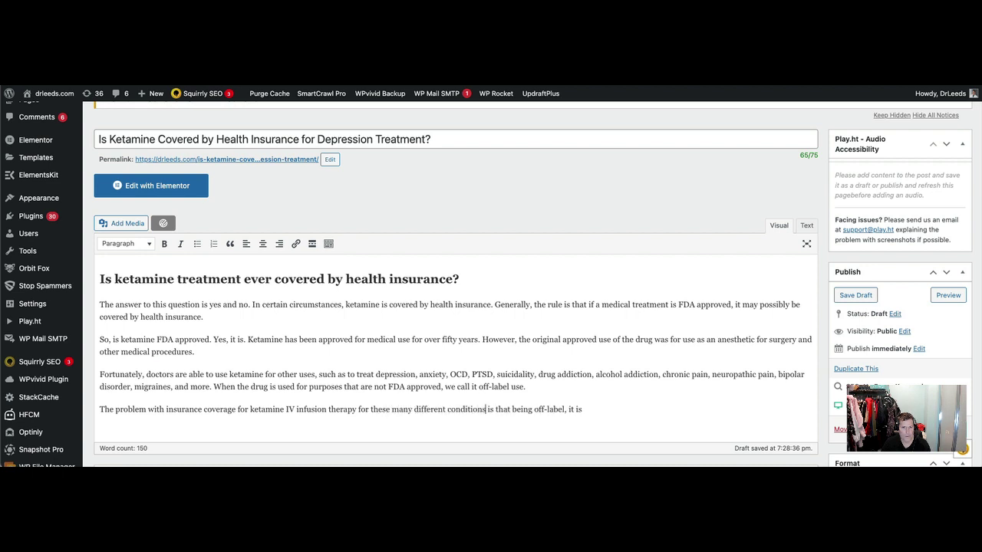
pyautogui.write(',')
pyautogui.press('BackSpace')
# Complete the unfinished sentence at the end of the last paragraph with "not FDA approved for these uses."
pyautogui.write('not FDA approved')
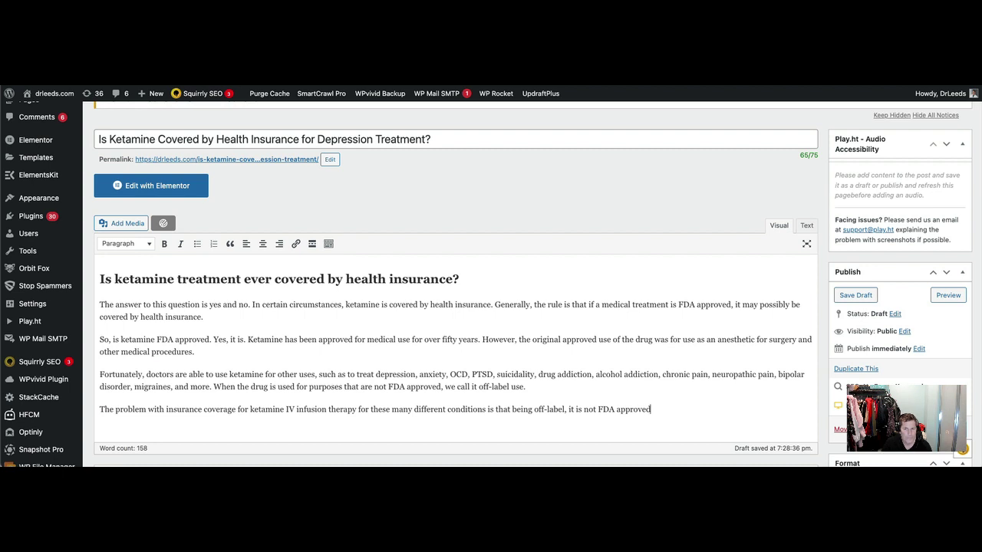
pyautogui.write(' for the')
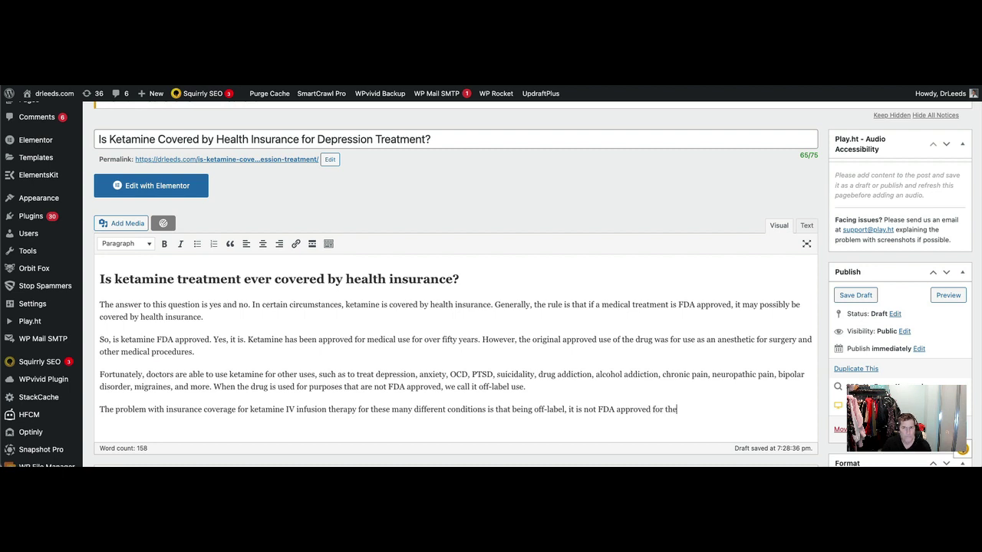
pyautogui.write('se uses.')
# Add the sentence "Yet, there is a way to get ketamine therapy covered by insurance for the treatment of depression."
pyautogui.write('Ye')
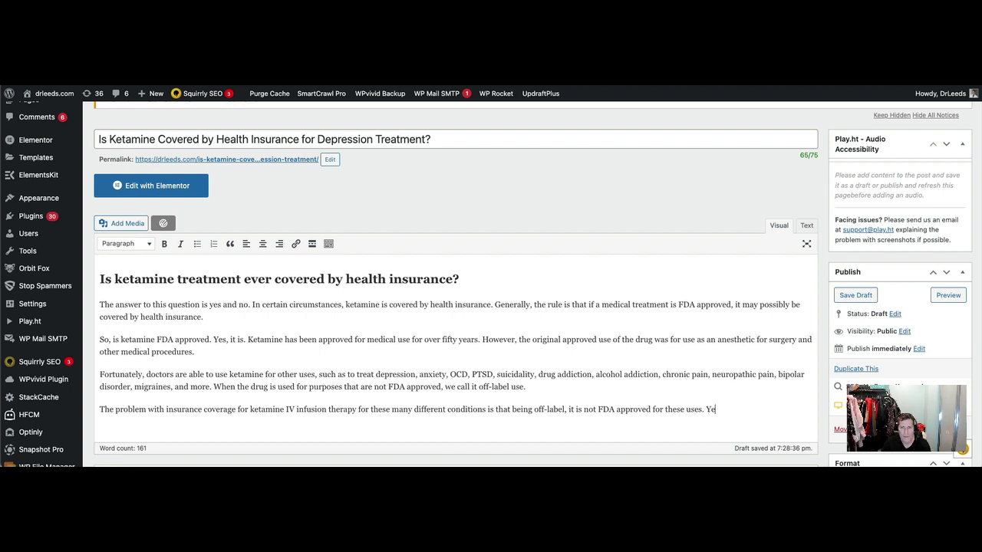
pyautogui.write('t, there is a way to get ketamine therapy')
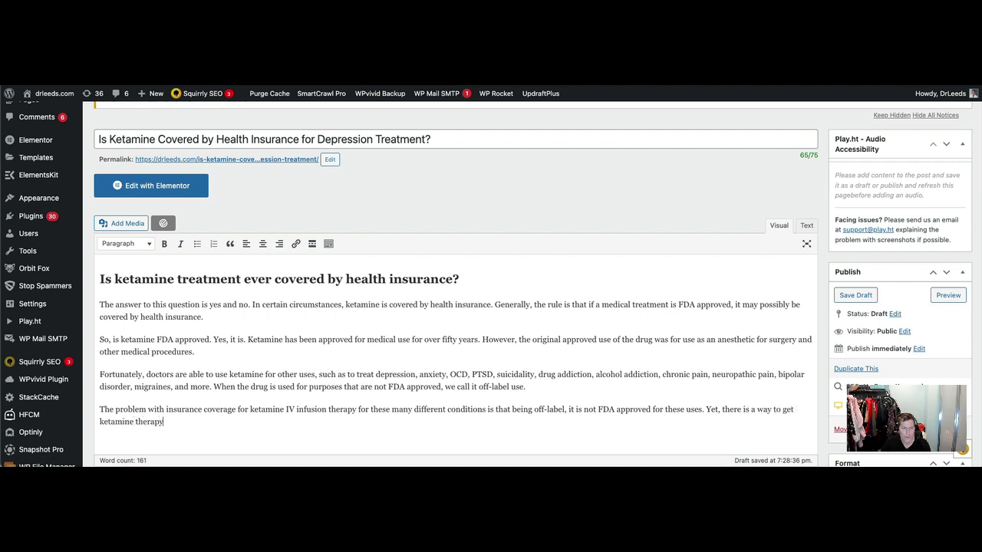
pyautogui.write(' o')
pyautogui.write('overed by insuran')
pyautogui.write('for the treatm')
pyautogui.write('ent o')
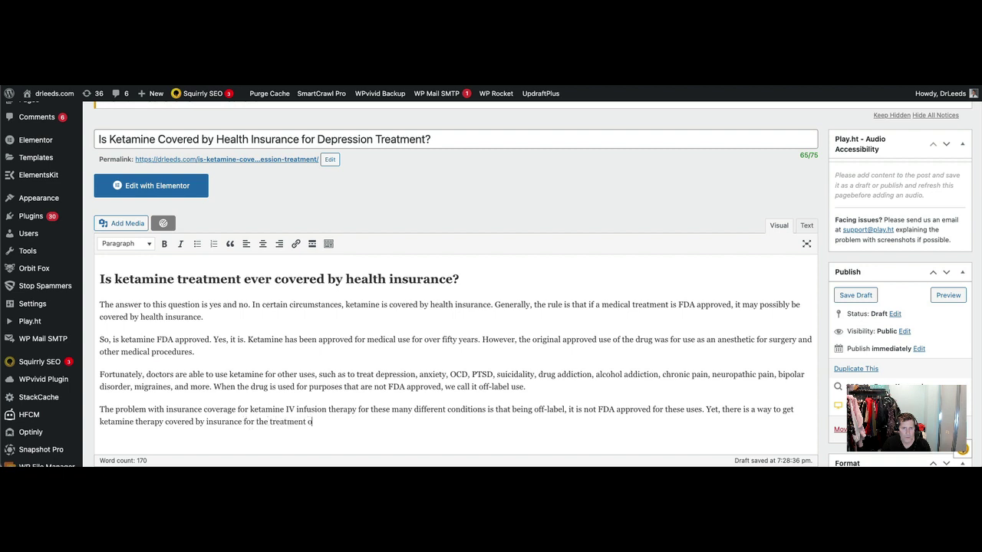
pyautogui.write('f depression.')
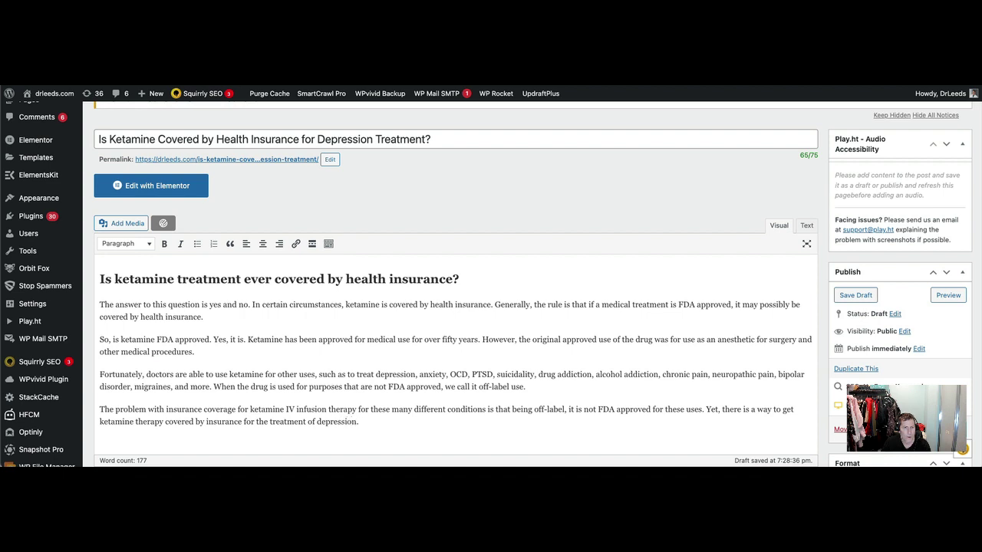
# Add a new paragraph reading "There is one form of ketamine, esketamine, that is covered by health insurance, because it is FDA approved."
pyautogui.press('Return')
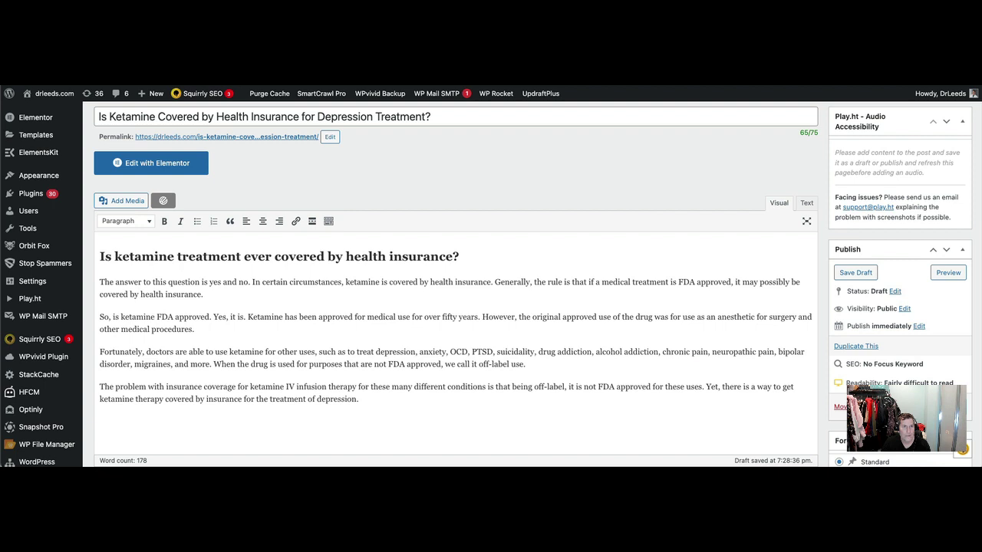
pyautogui.write('There is one form of ketamine')
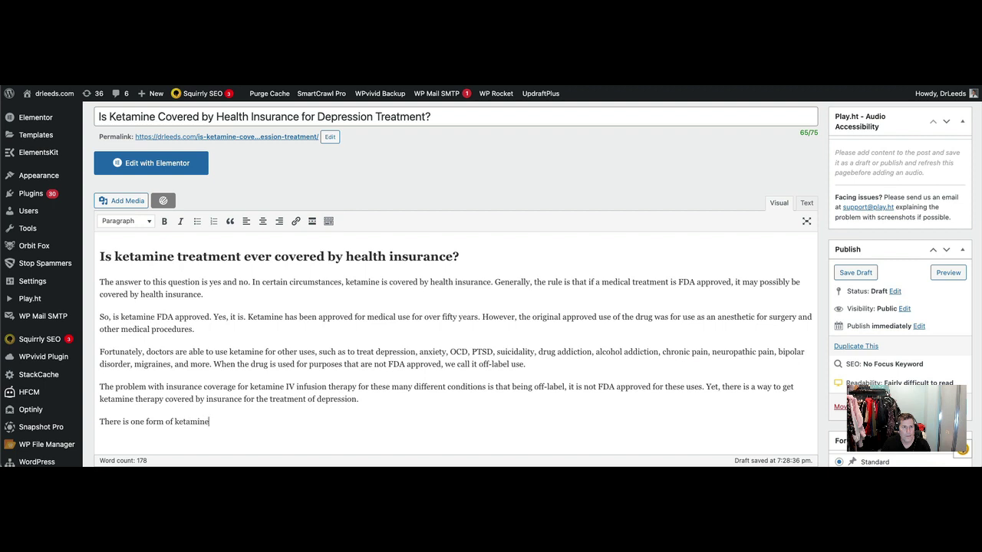
pyautogui.write(', esketamine, that is covered ')
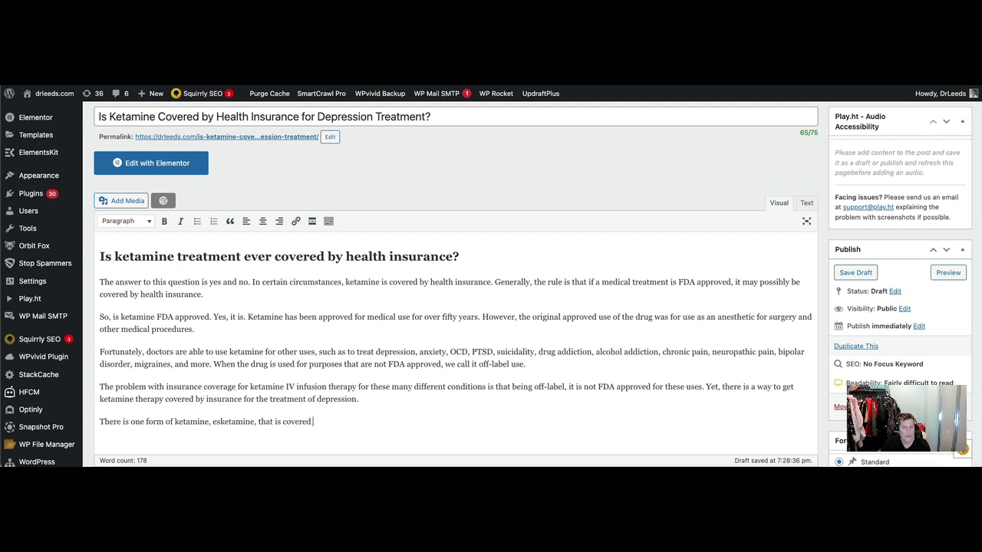
pyautogui.write('by health insurance, because i')
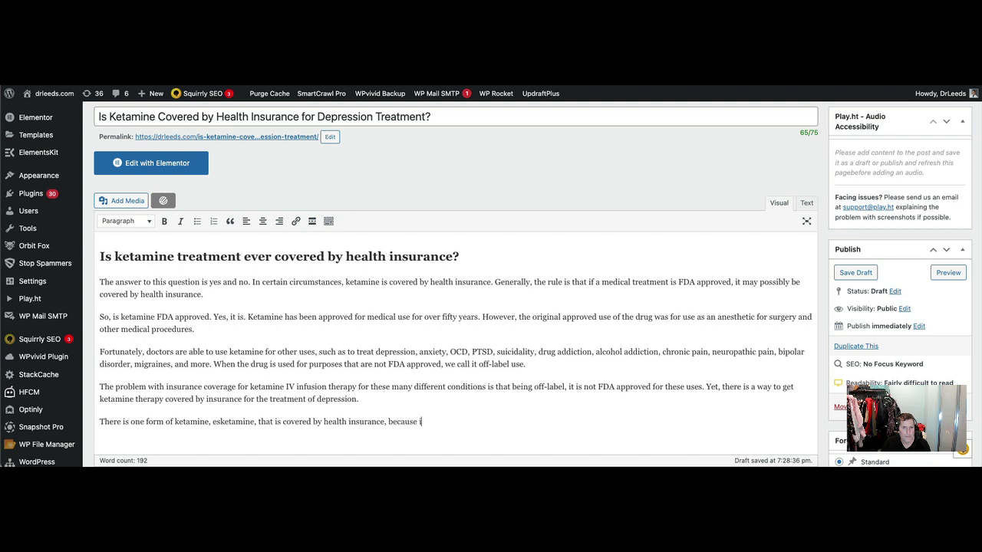
pyautogui.write('t is FDA approved.')
# Start a new paragraph with "Esketamine is an isomer of ketamine. It is the left-handed"
pyautogui.press('Return')
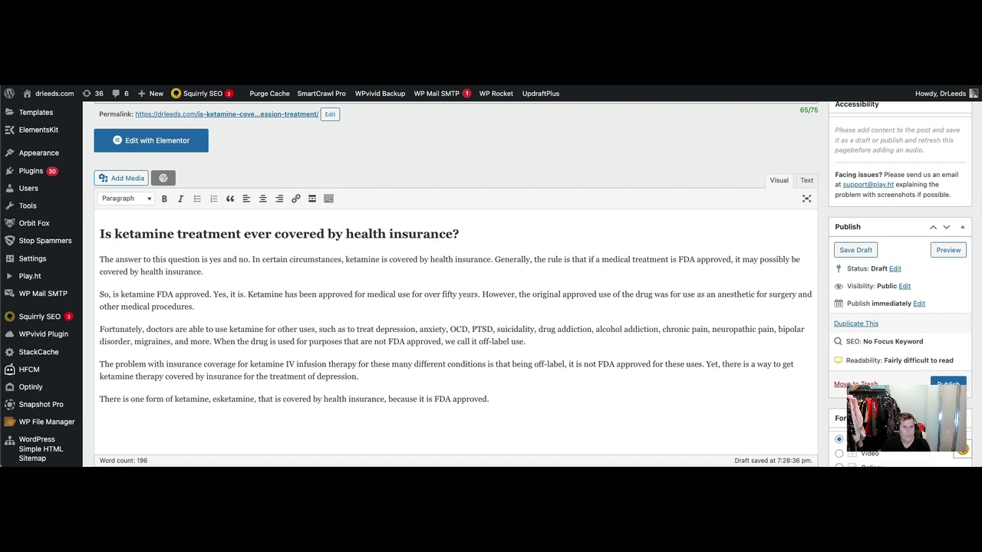
pyautogui.write('Esketamine is an isomer of k')
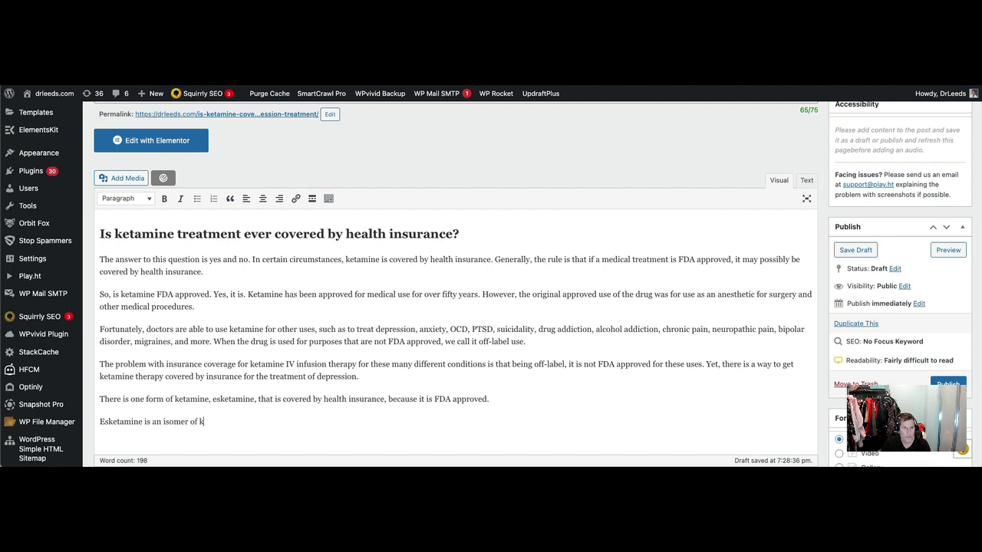
pyautogui.write('etamine. It is the left-')
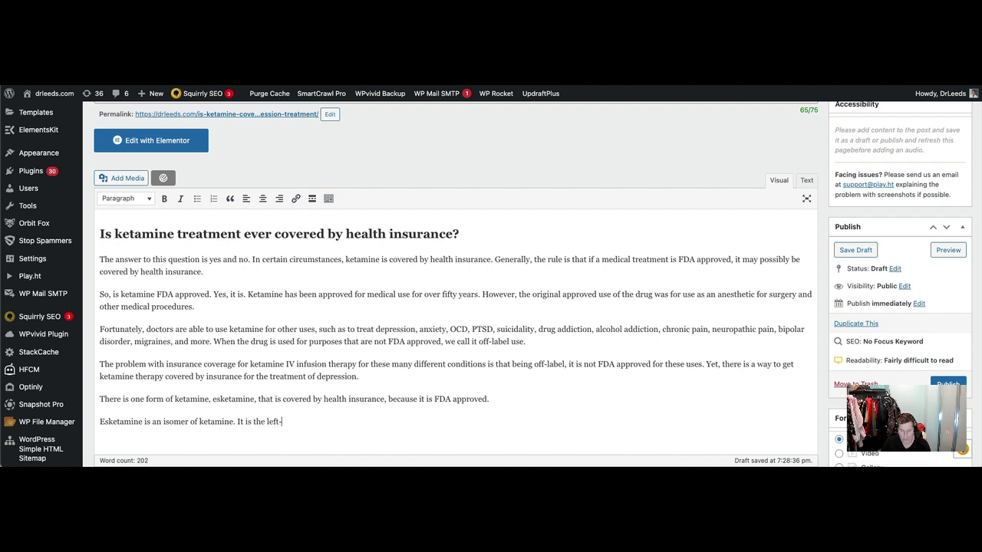
pyautogui.write(' handed')
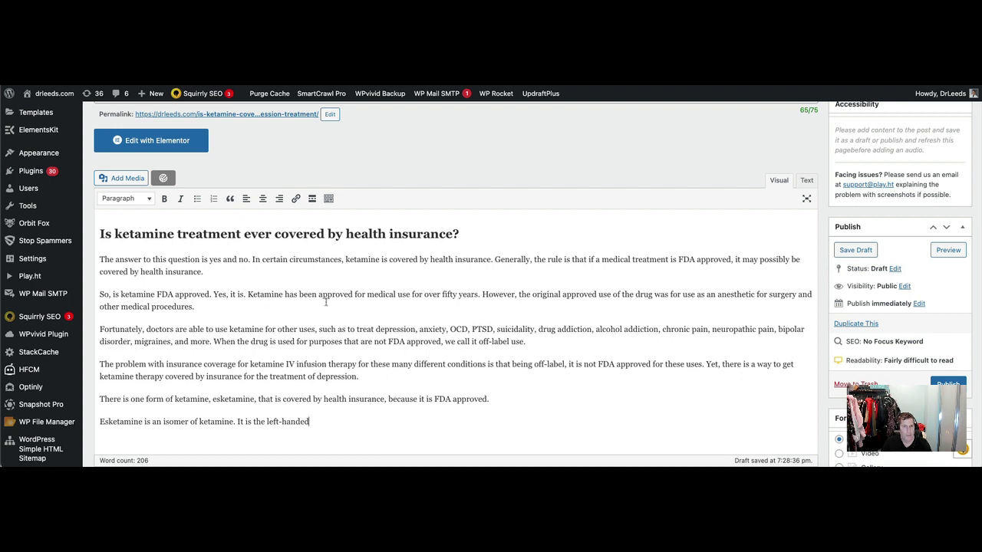
pyautogui.scroll(5, 281, 323)
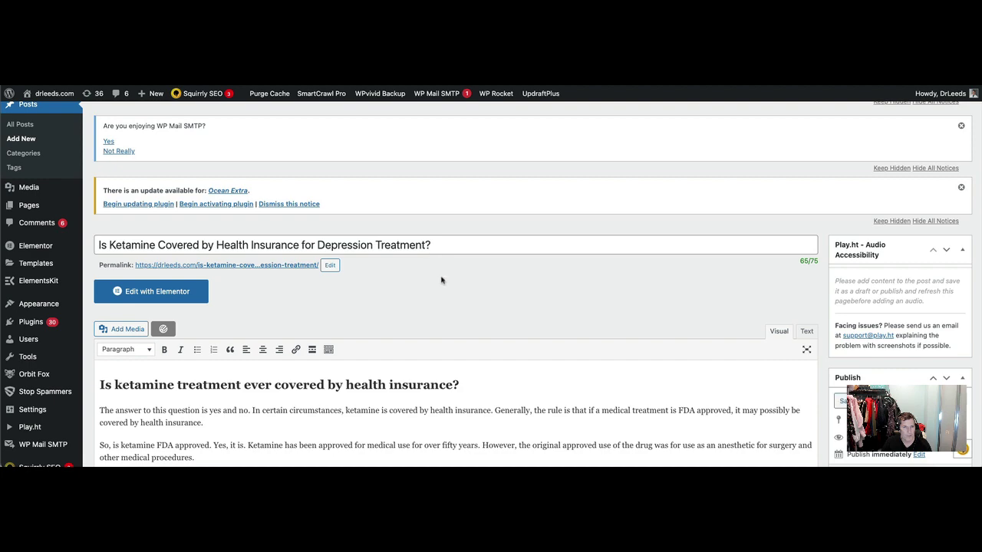
pyautogui.scroll(-2, 441, 278)
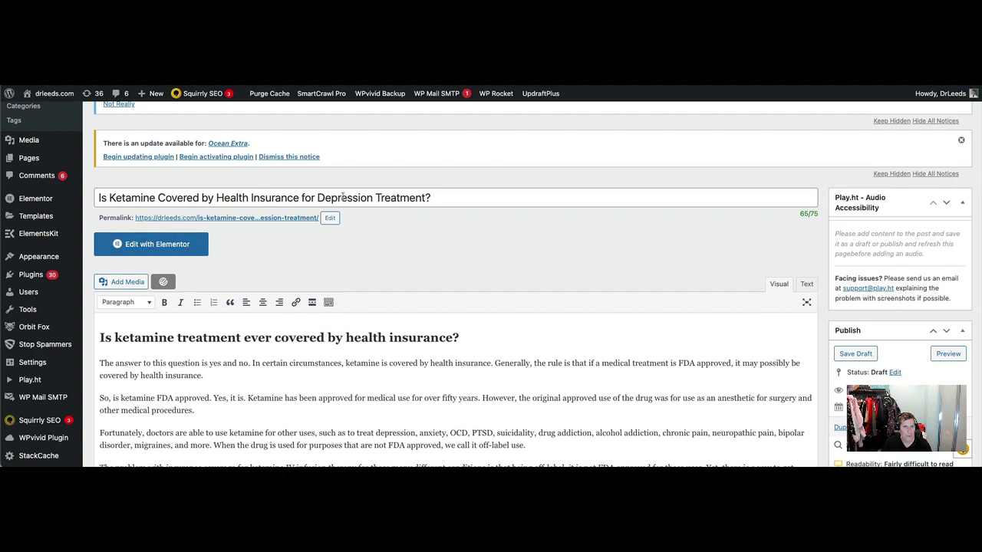
pyautogui.scroll(-5, 444, 261)
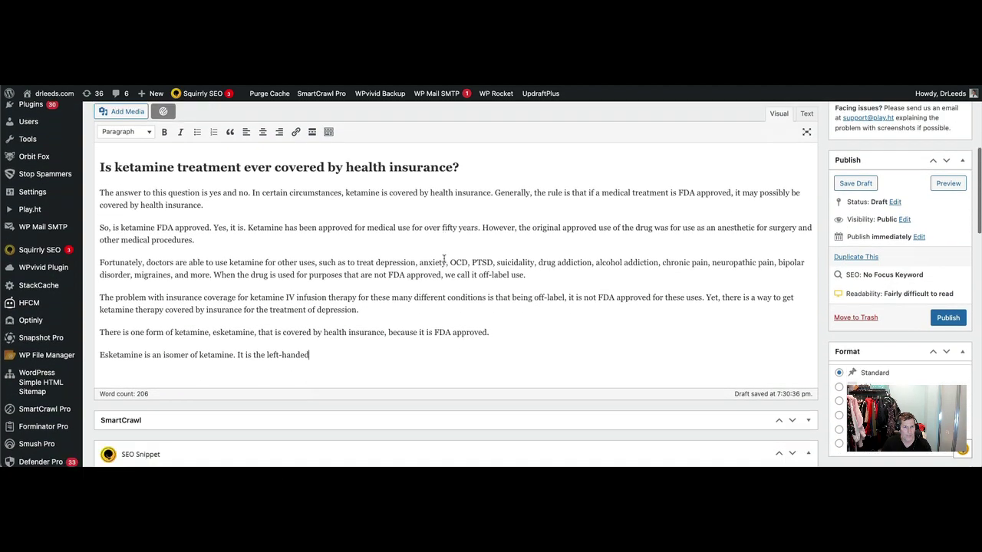
pyautogui.scroll(8, 444, 262)
pyautogui.scroll(-4, 443, 262)
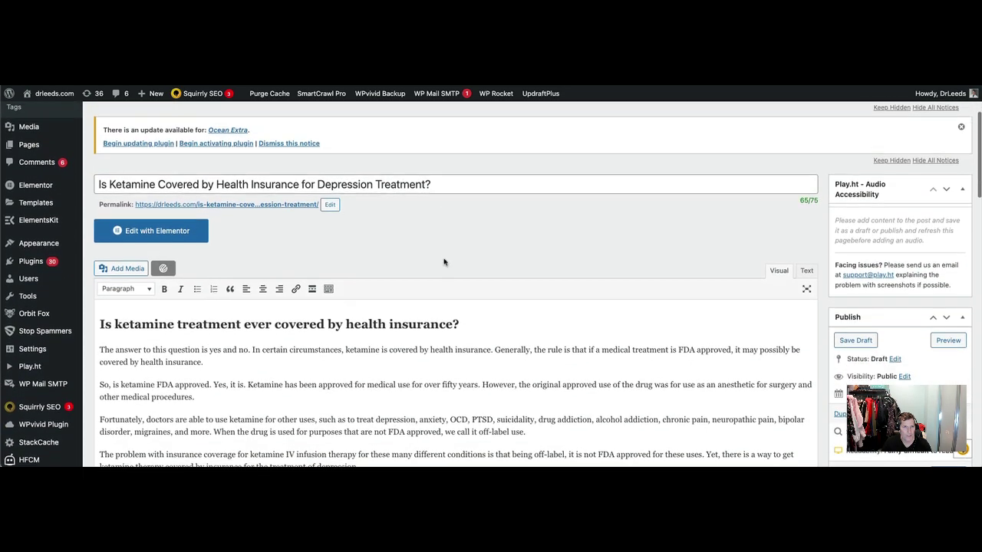
pyautogui.scroll(-5, 443, 262)
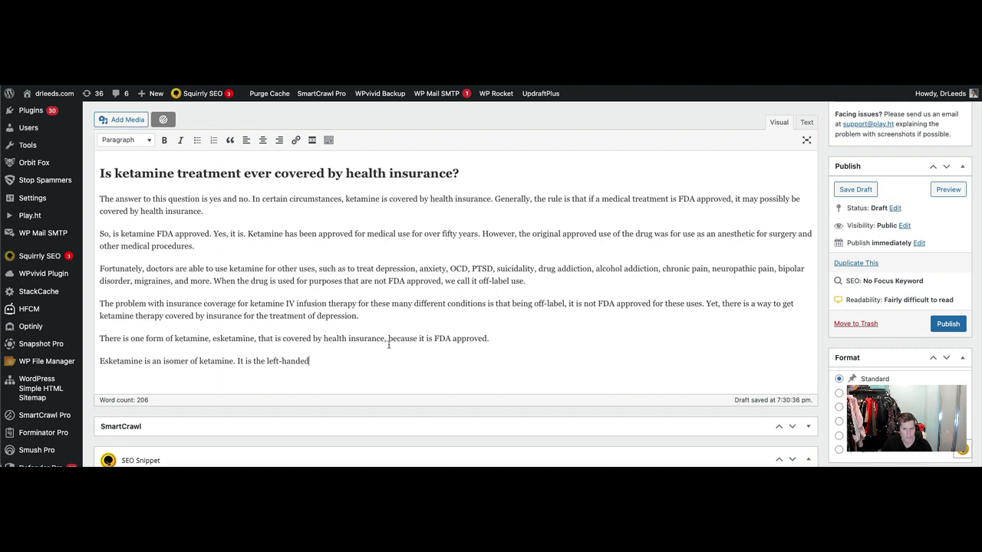
# Complete the unfinished sentence with "form of the molecule." and add "The full ketamine drug is also known as racemic ketamine."
pyautogui.write('form of the molecul')
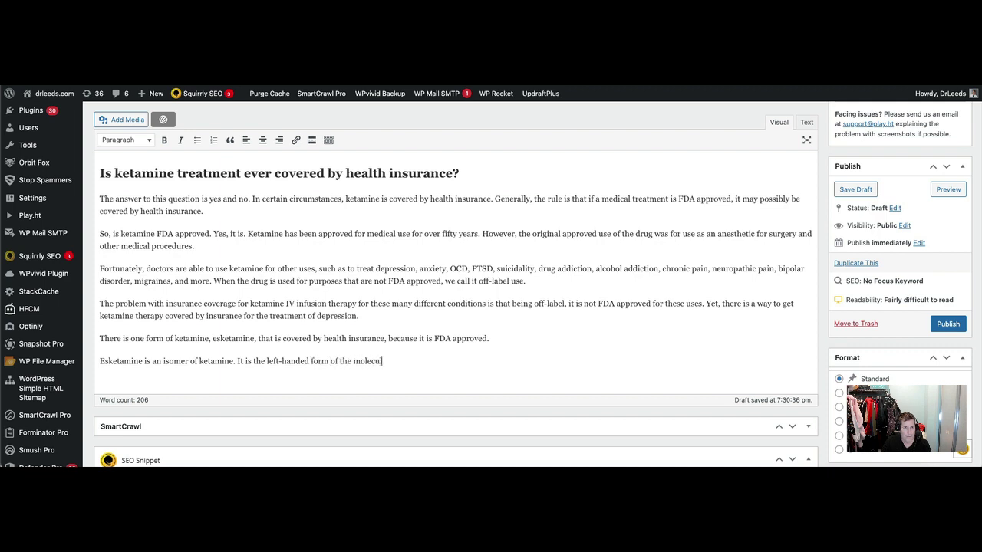
pyautogui.write('e. The full ketamine')
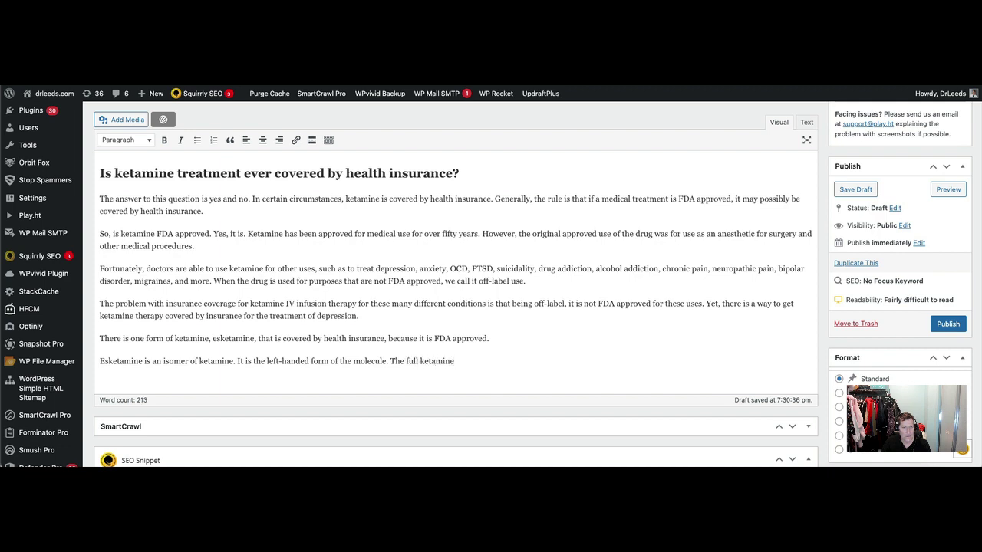
pyautogui.write(' drug is also known as')
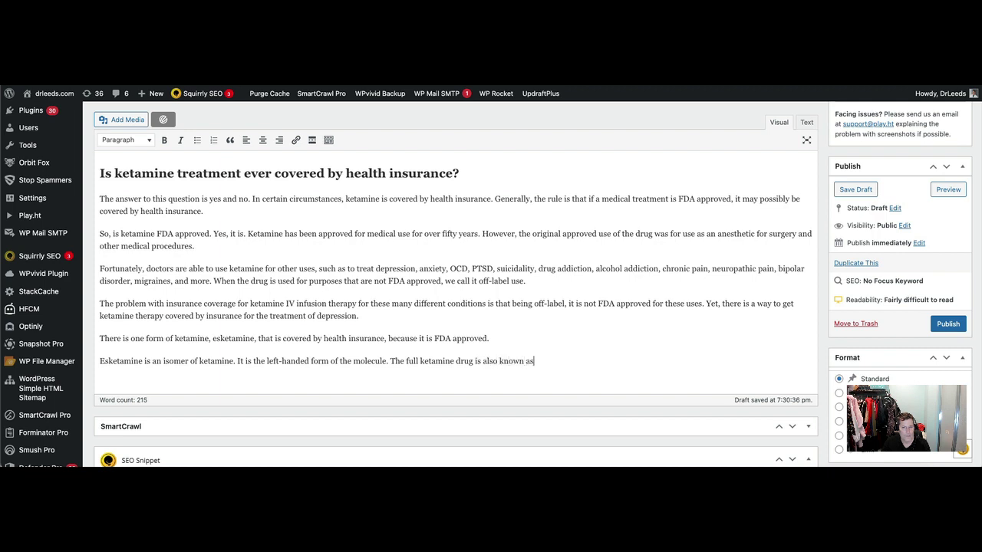
pyautogui.write(' racemic ketamine.')
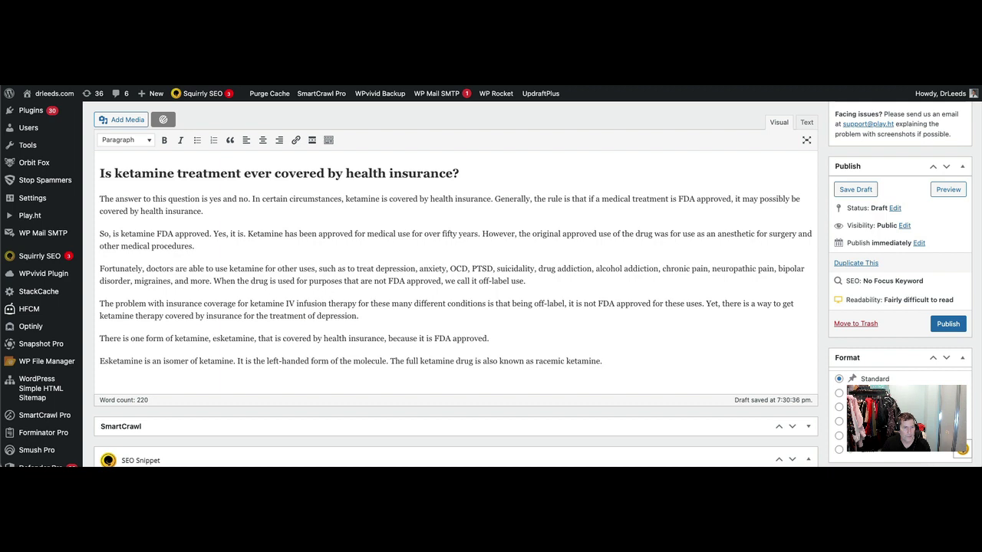
# Add a paragraph reading "The brand name for esketamine is Spravato. Since Spravato is FDA approved for treating depression, many health insurance companies do cover it."
pyautogui.press('Return')
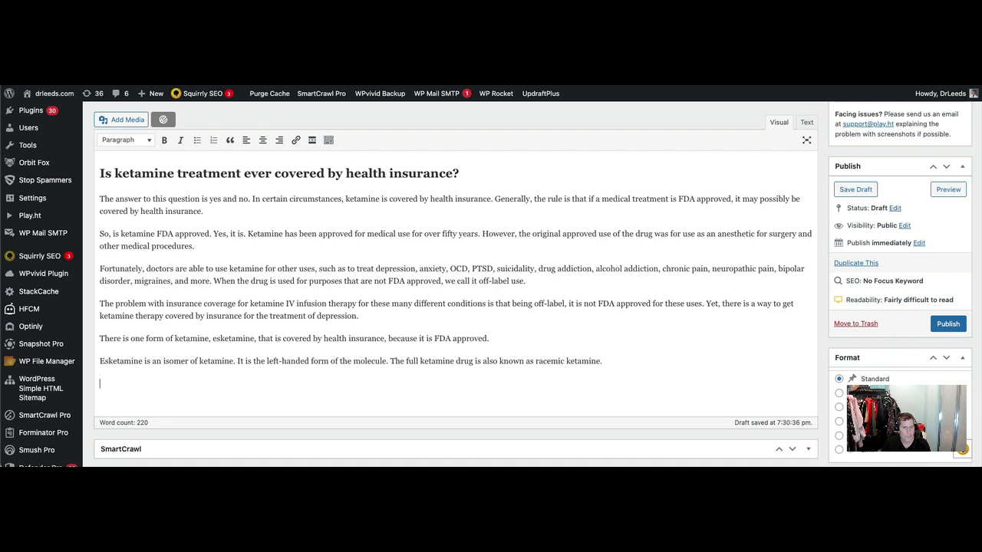
pyautogui.write('The brand name t')
pyautogui.write('or eske')
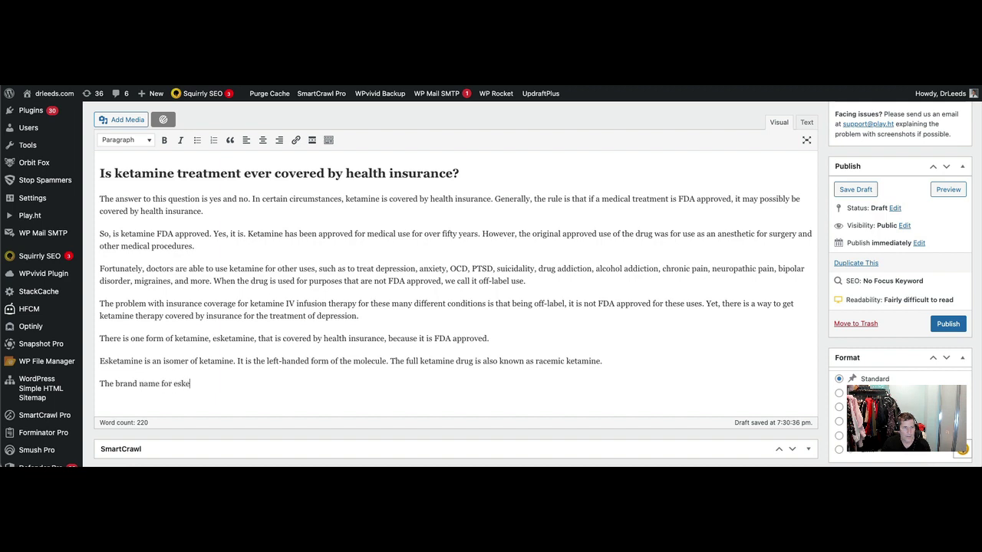
pyautogui.write('tamine is Spravato. Si')
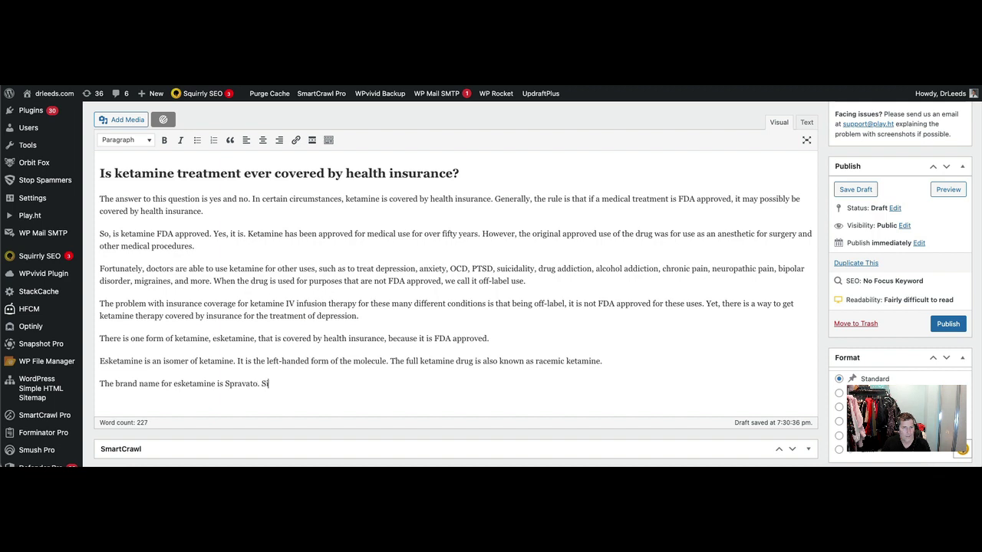
pyautogui.write('nce Spravato is FDA approved for')
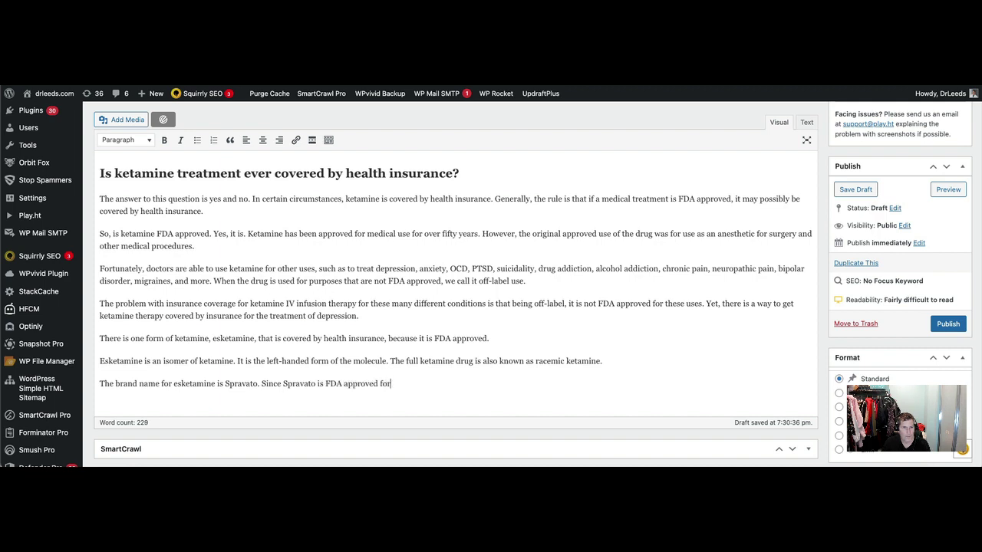
pyautogui.write(' treating depression. ')
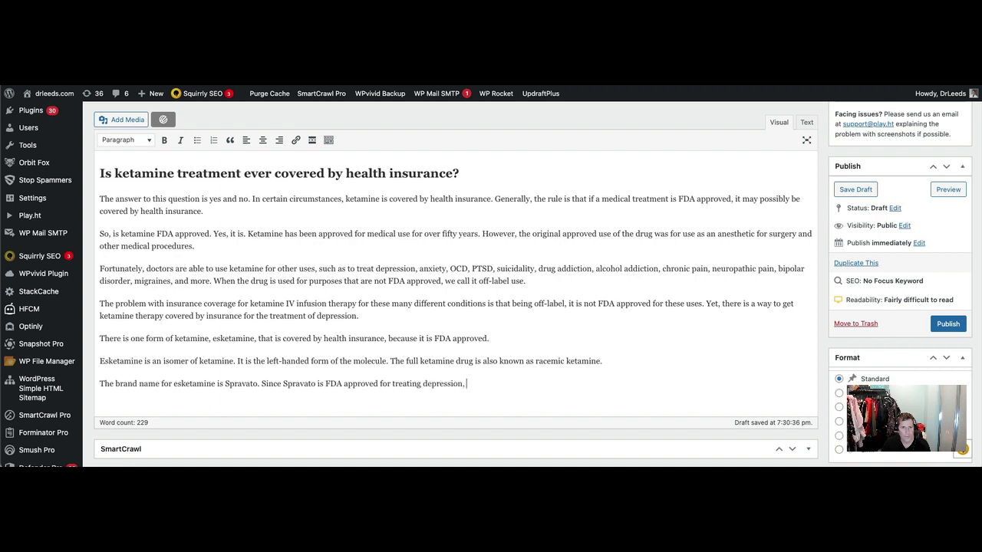
pyautogui.write('many health insurance')
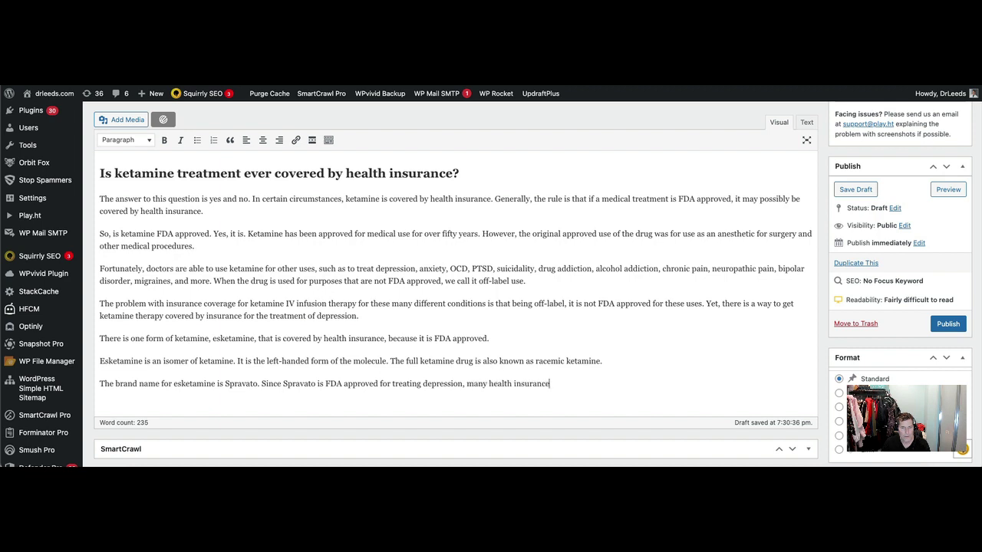
pyautogui.write(' companies do cover it.')
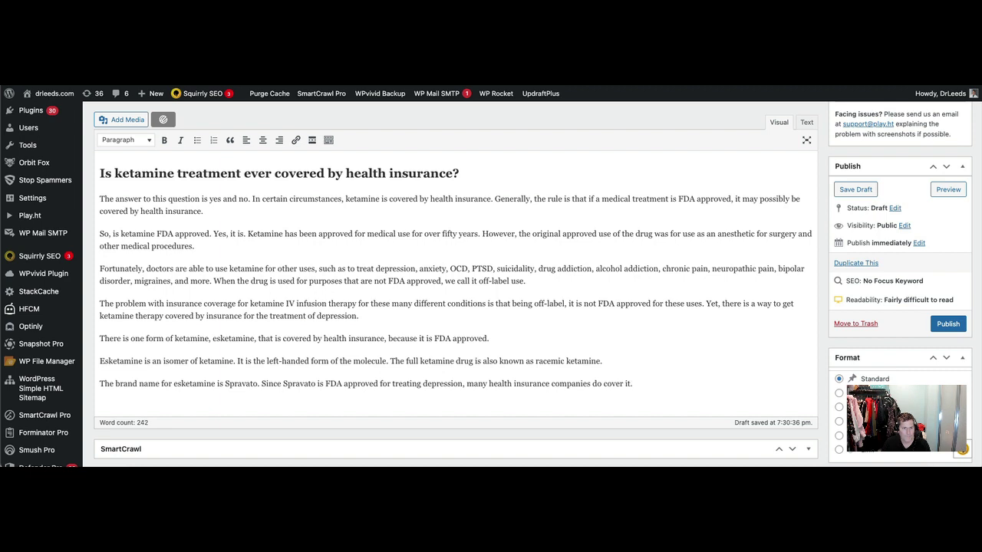
# Format the paragraph beginning "There is one form of ketamine, esketamine" as Heading 2
pyautogui.tripleClick(223, 338)
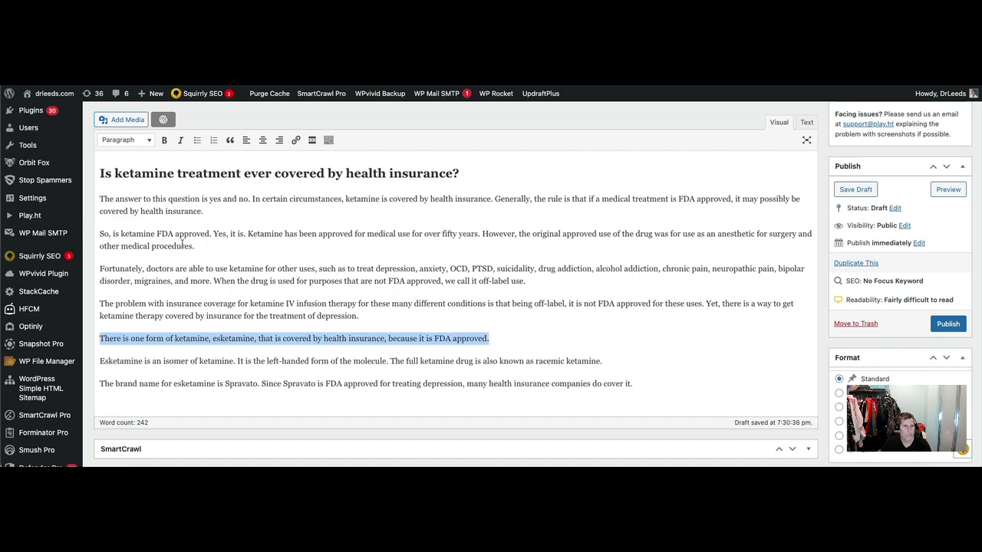
pyautogui.click(129, 141)
pyautogui.click(146, 197)
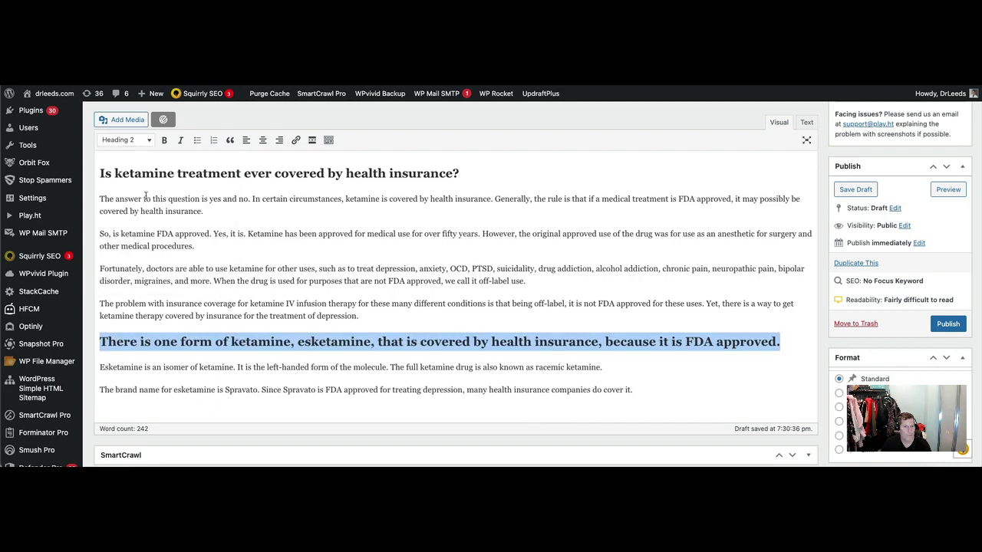
# Start a new paragraph after the Spravato brand name paragraph with "Spravato is not approved for other conditions,"
pyautogui.scroll(-2, 409, 329)
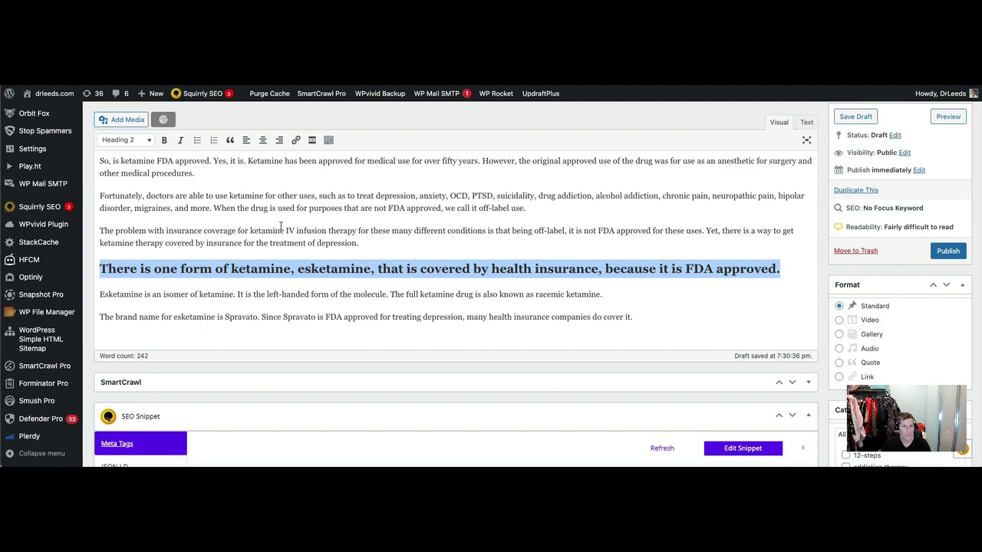
pyautogui.scroll(-2, 281, 226)
pyautogui.scroll(2, 281, 226)
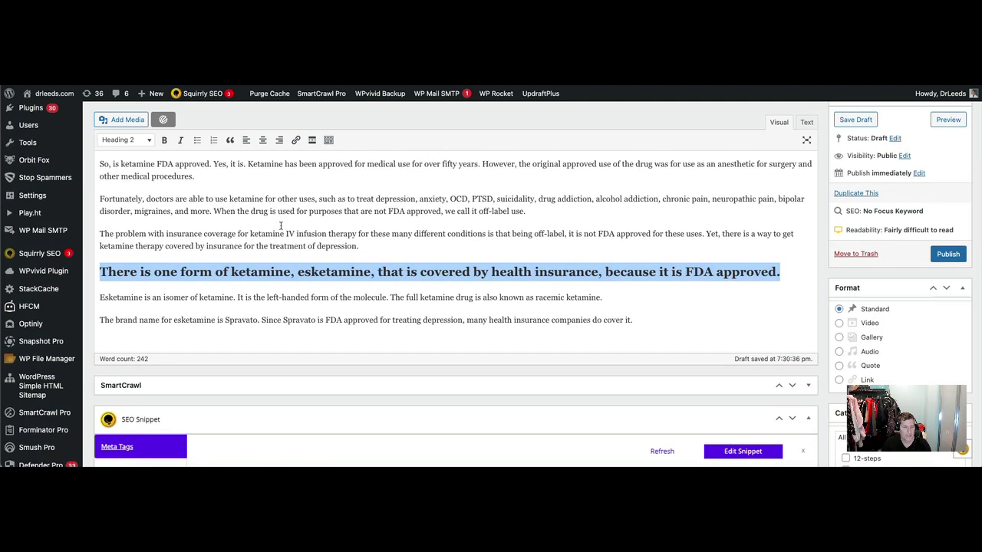
pyautogui.click(658, 317)
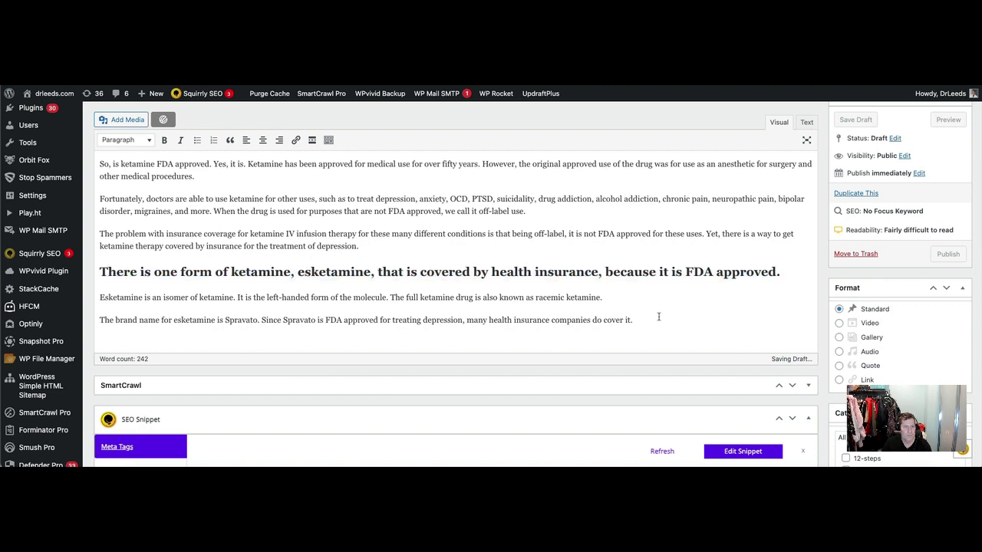
pyautogui.press('Return')
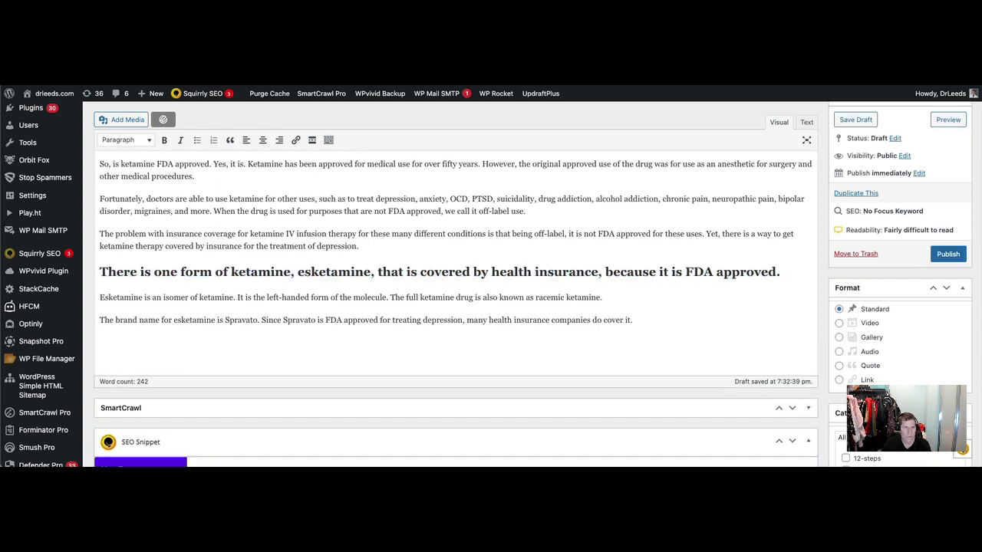
pyautogui.write('Spravato is not approved fo')
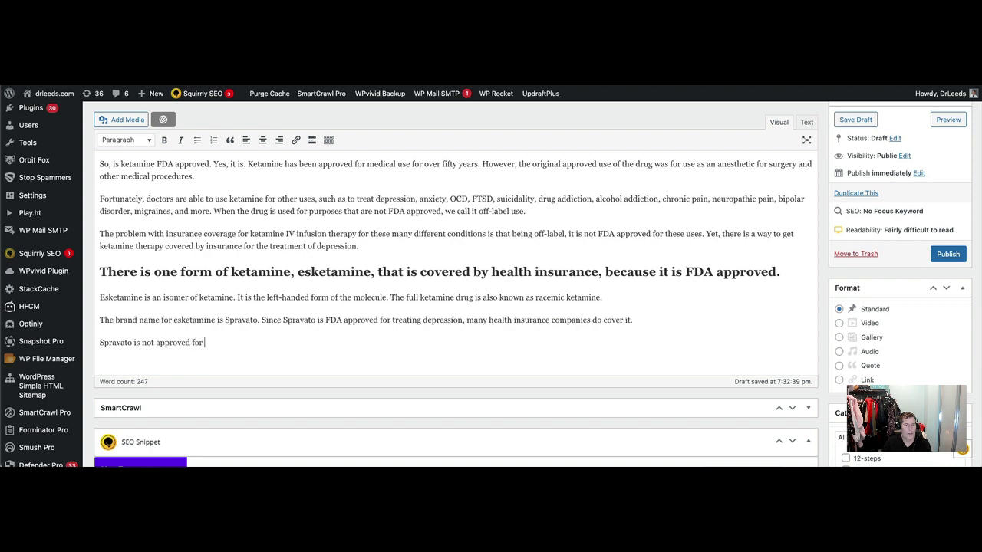
pyautogui.write('r other conditions, ')
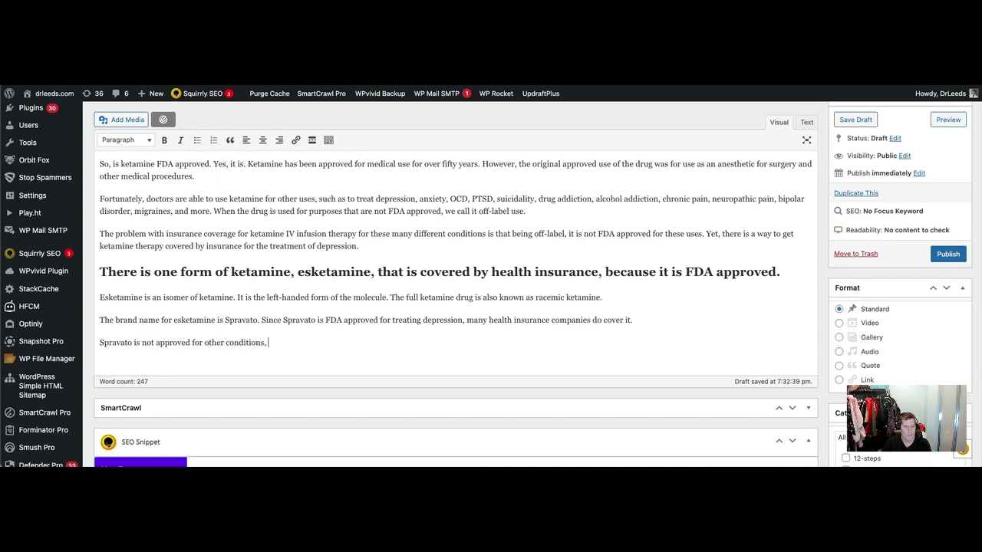
# Complete the unfinished sentence with "such as anxiety, OCD, PTSD, or the other many conditions that IV ketamine can be used for off-label."
pyautogui.write('such as anxiety, OCD')
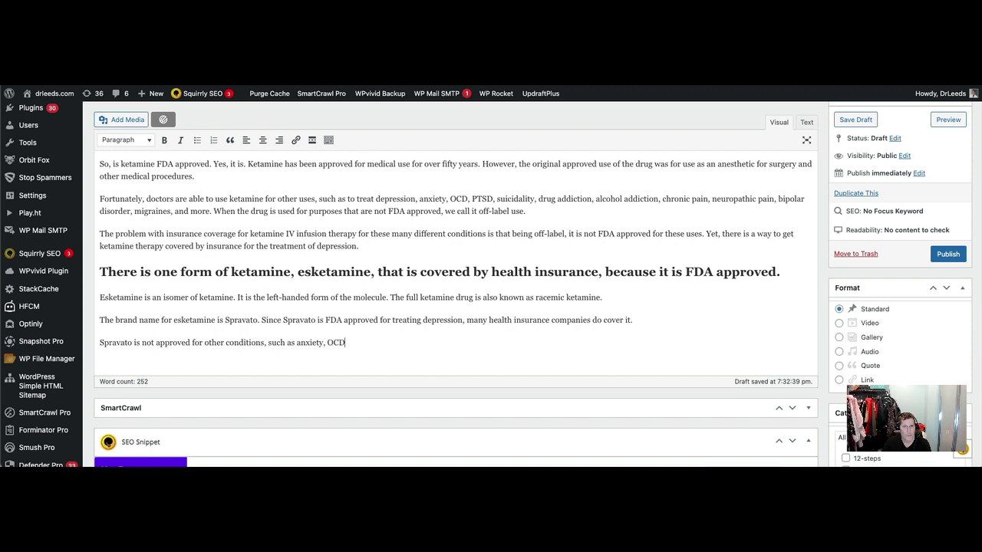
pyautogui.write(', PTS')
pyautogui.write(', or the other man')
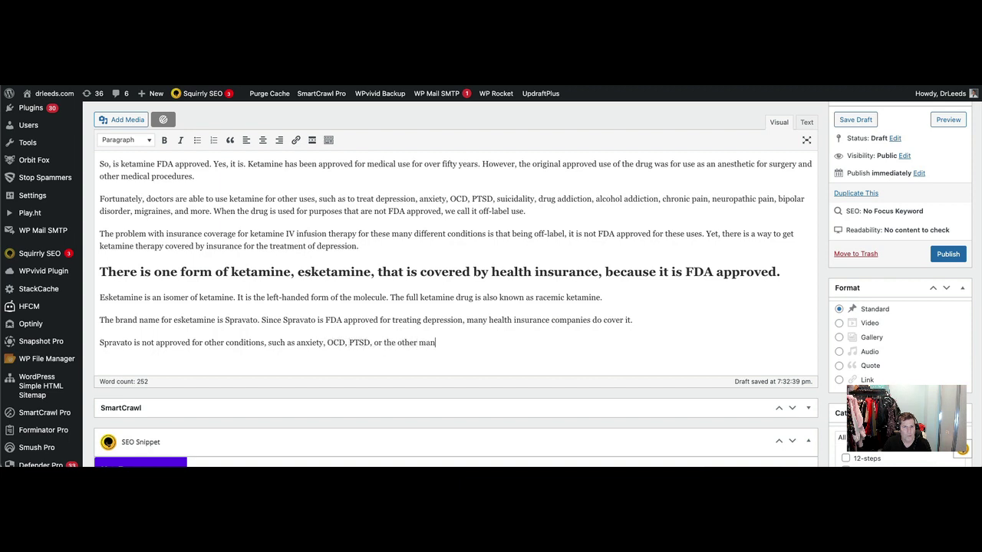
pyautogui.write('y conditons')
pyautogui.press('BackSpace')
pyautogui.press('BackSpace')
pyautogui.write('tions that IV ketamine can')
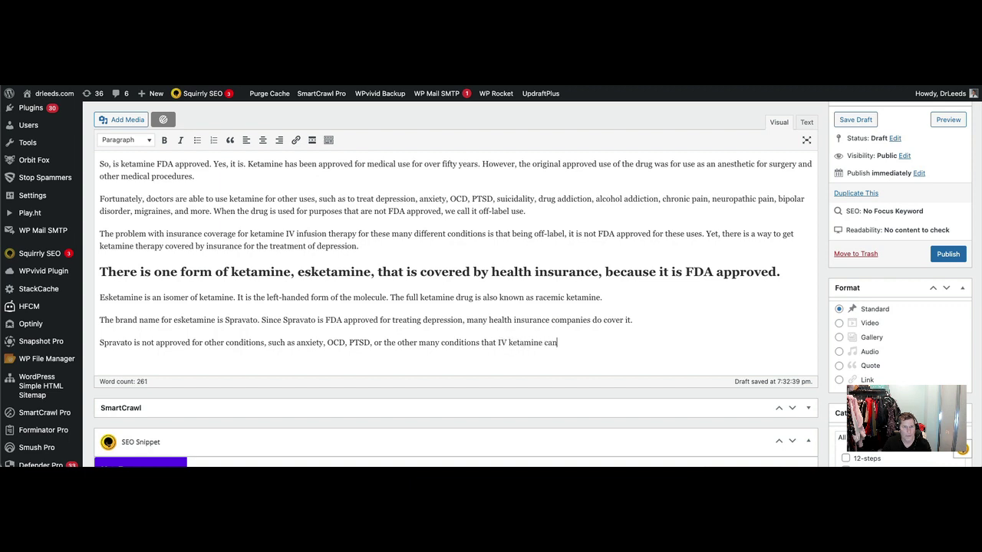
pyautogui.write(' be used for off-label.')
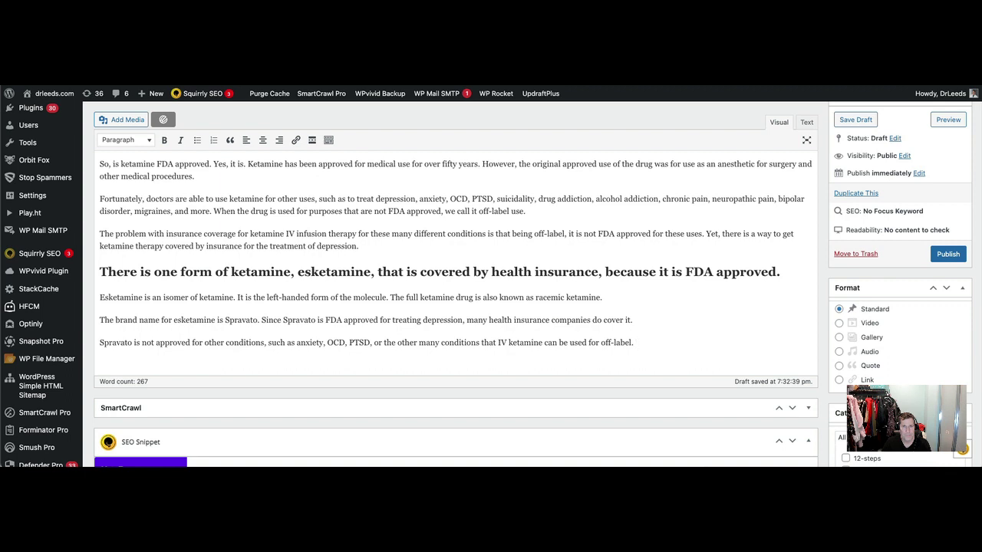
# Add the sentence "Doctors who administer Spravato do so under strict regulations, and must only use it for treatment-resistant depression."
pyautogui.write(' Doctors who adminis')
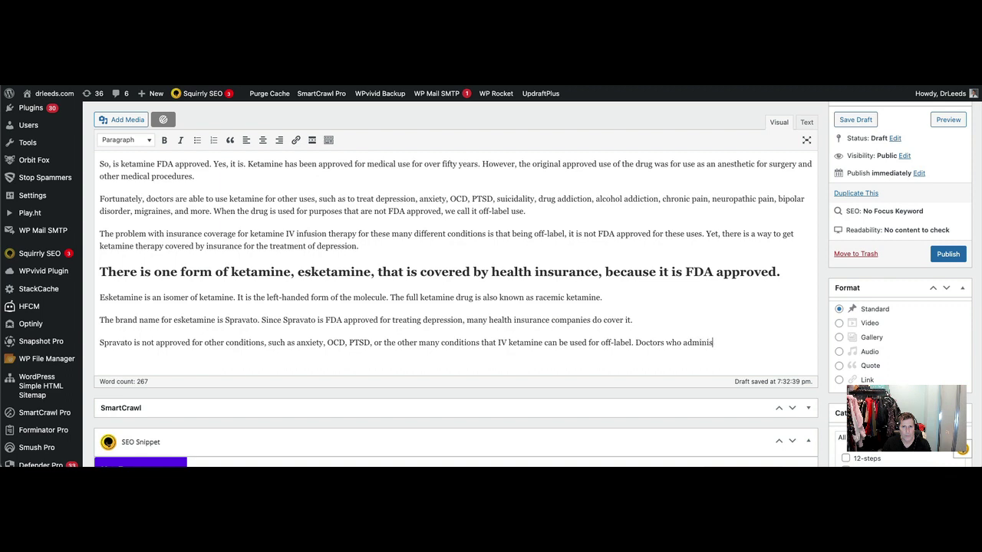
pyautogui.write('ter Spravato do so under stri')
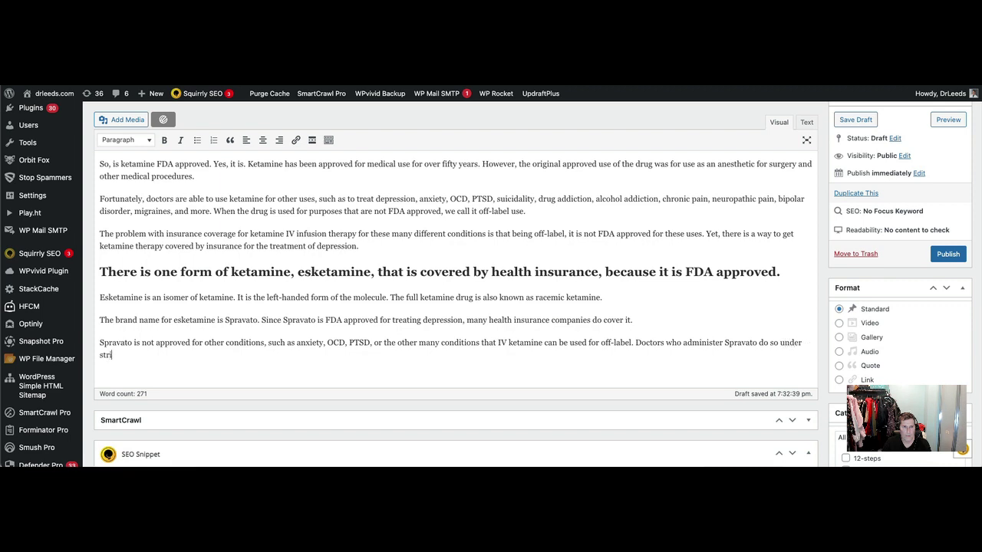
pyautogui.write('ck regulations, and must onl')
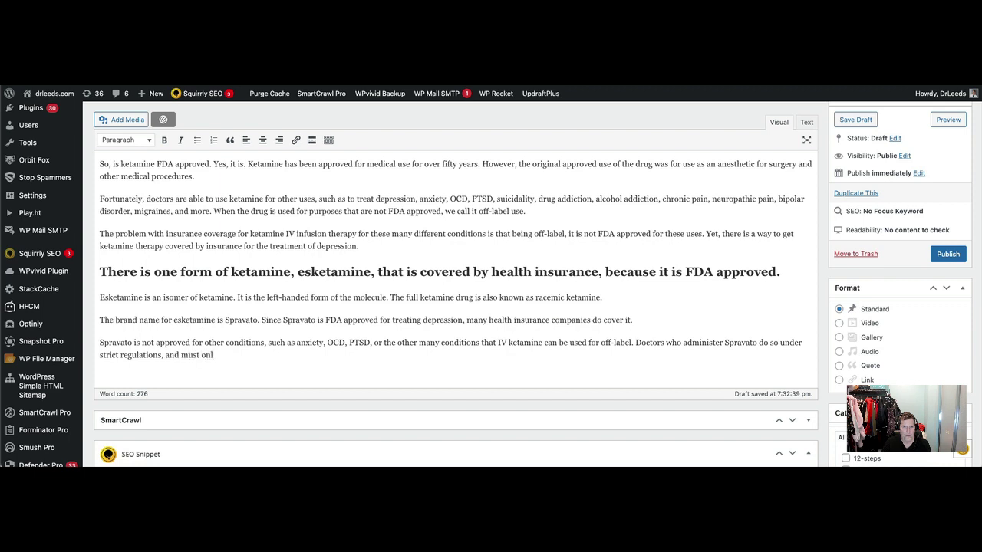
pyautogui.write('y use it to')
pyautogui.press('BackSpace')
pyautogui.press('BackSpace')
pyautogui.write('t')
pyautogui.press('BackSpace')
pyautogui.write('for treatment-resistan')
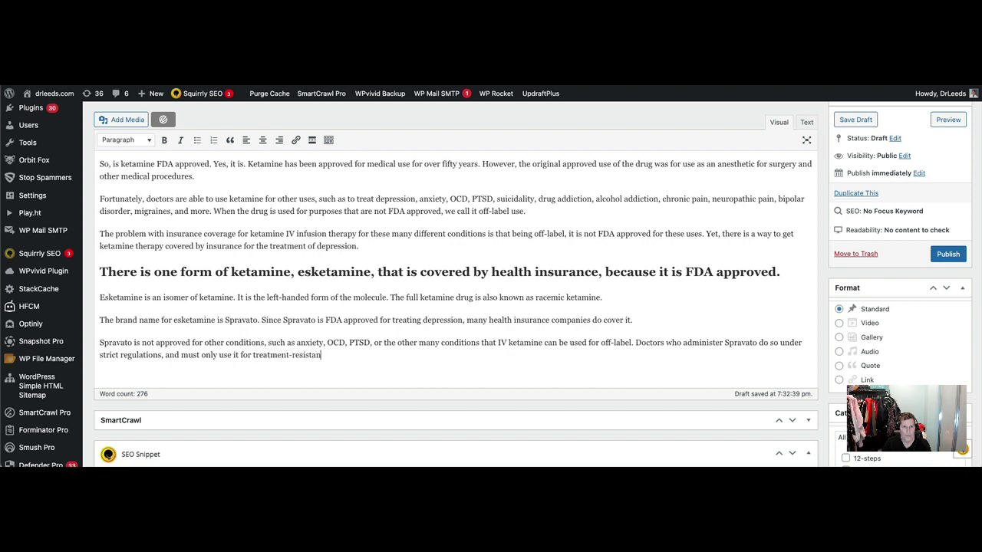
pyautogui.write('t depression.')
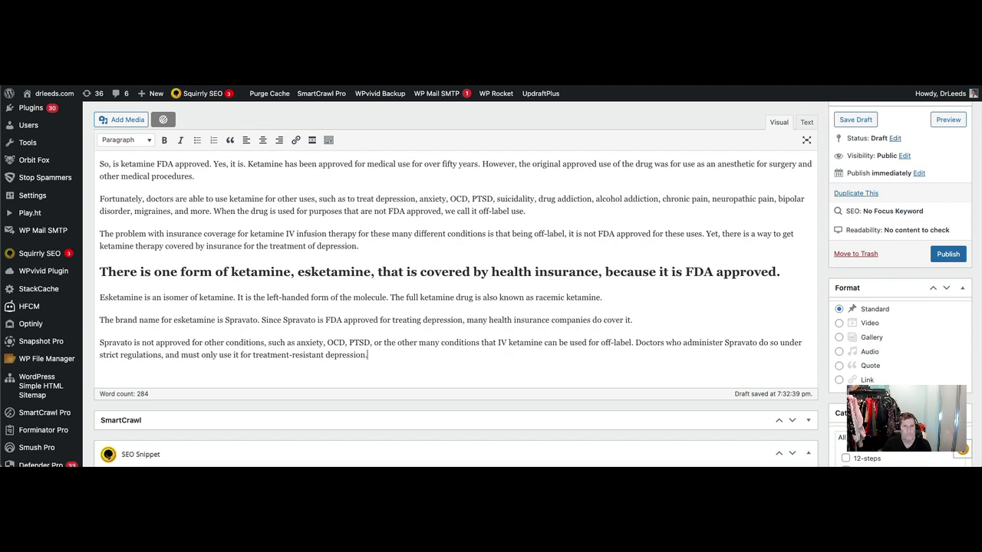
# Start a new paragraph with "How does Spravato differ from IV ketamine? Spravato is a nasal spray which is sprayed in the patient's nose once weekly."
pyautogui.press('Return')
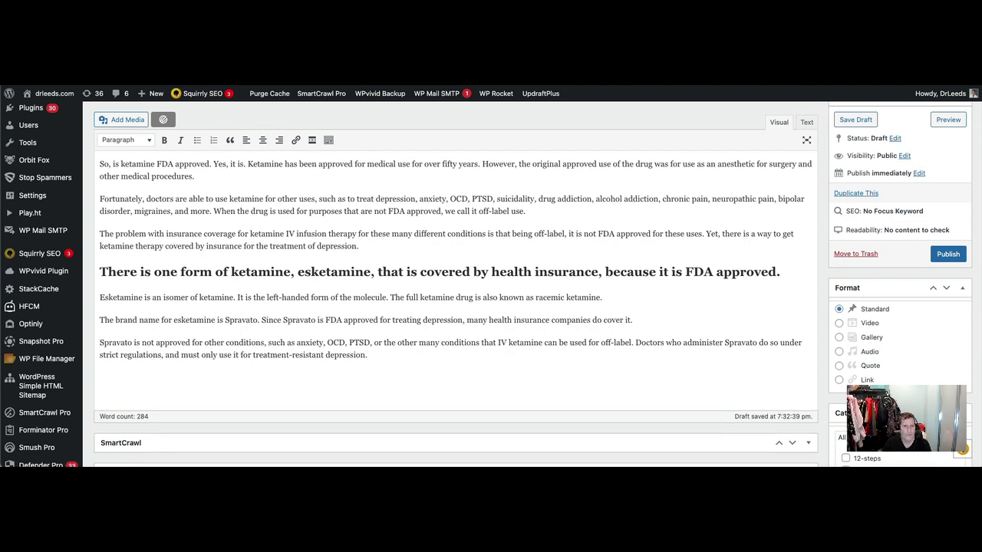
pyautogui.write('How does Spravato differ fr')
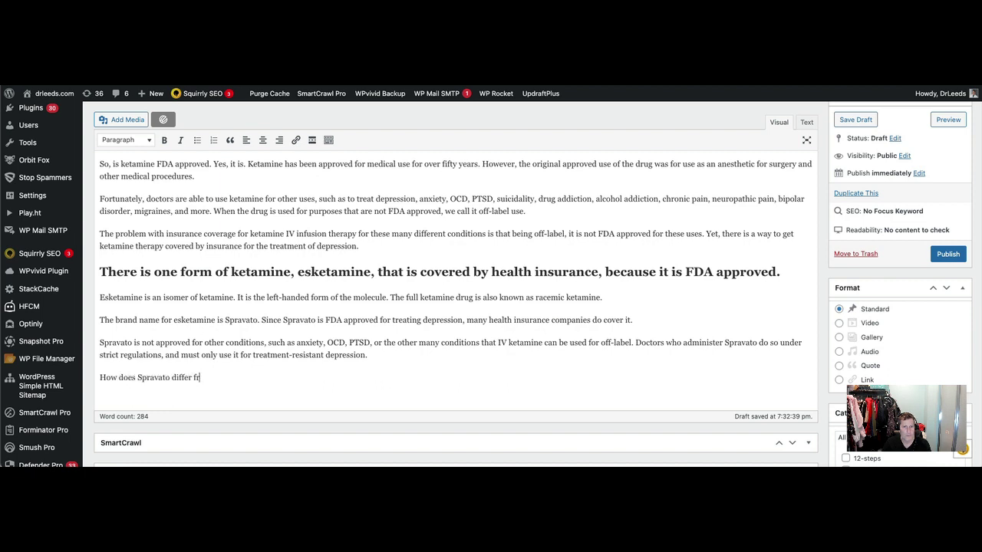
pyautogui.write('om IV ketamine')
pyautogui.write('? Spravato')
pyautogui.press('BackSpace')
pyautogui.write('ato is a')
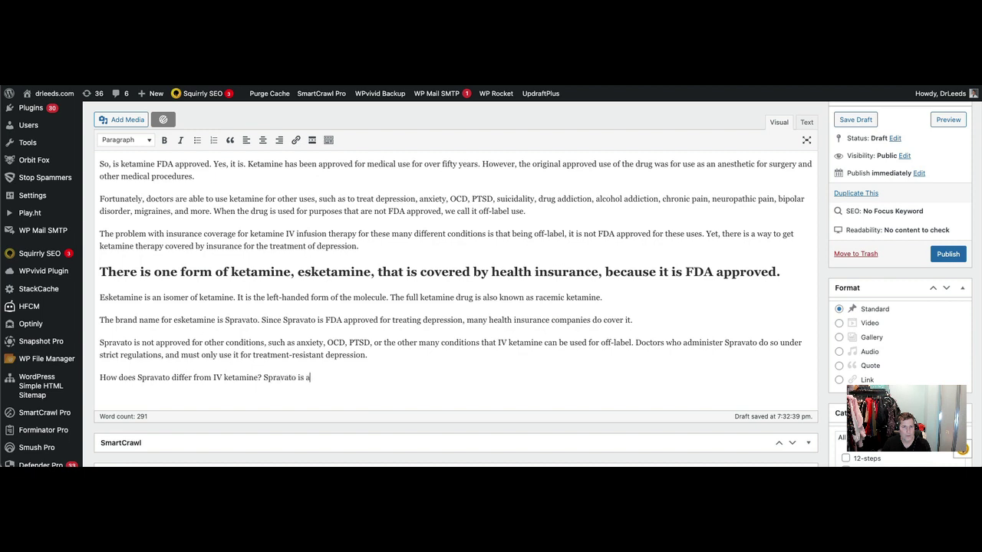
pyautogui.write(' nasal spray which is sprayed')
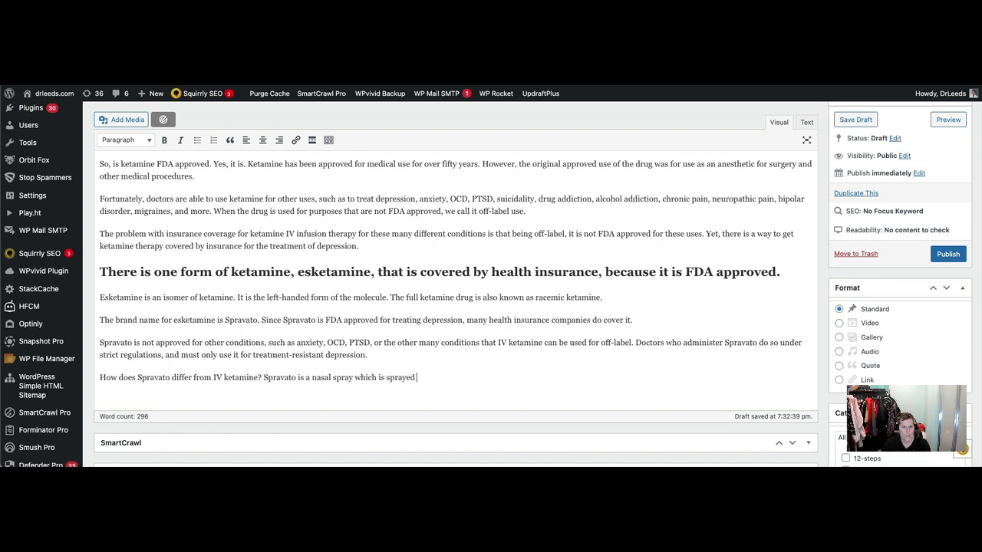
pyautogui.write(" in the patient's nose once weekly")
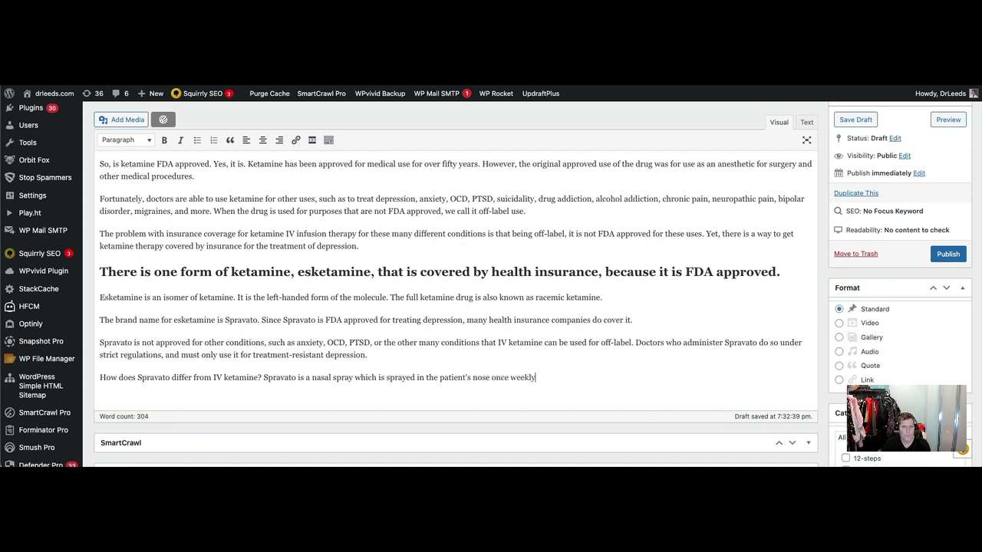
# Add the sentence "IV ketamine infusion, on the other hand, is often administered several times weekly for around six to eight sessions."
pyautogui.write('. IV ketamine infusion, on the o')
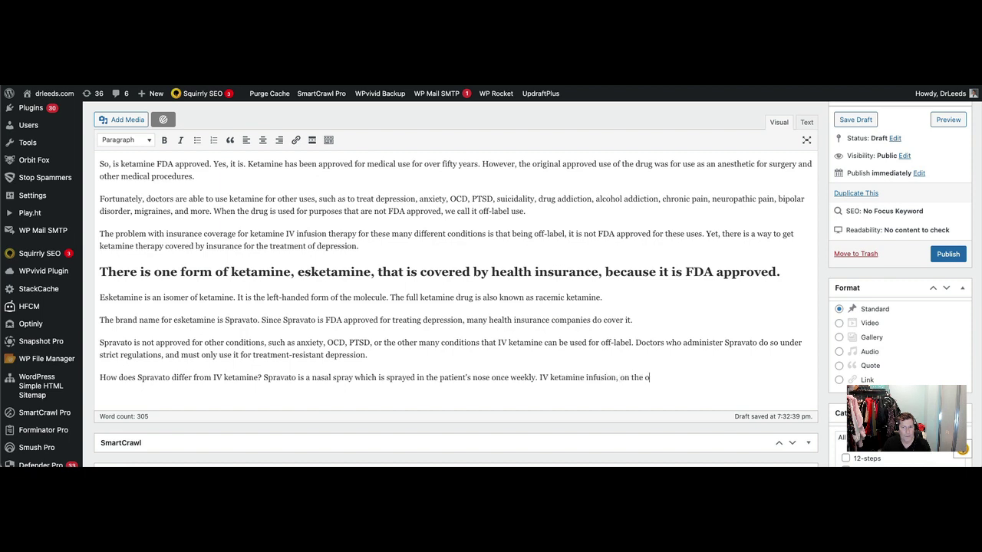
pyautogui.write('ther hand, is often')
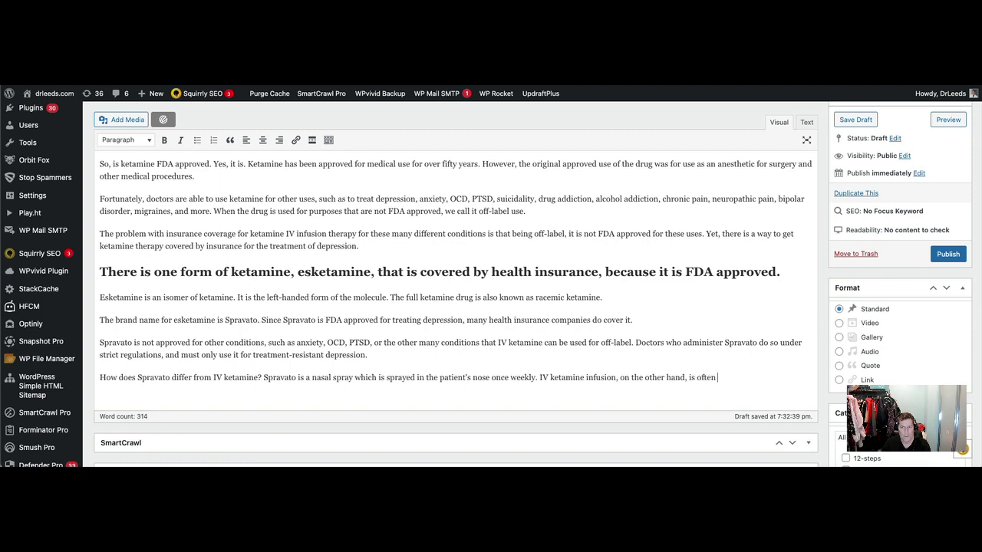
pyautogui.write(' administered several ti')
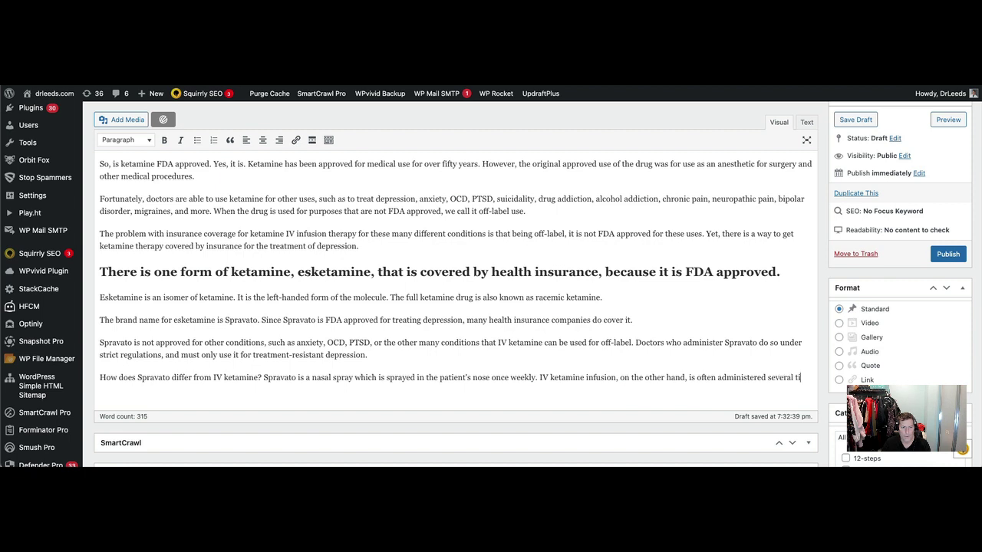
pyautogui.write('mes weekly for')
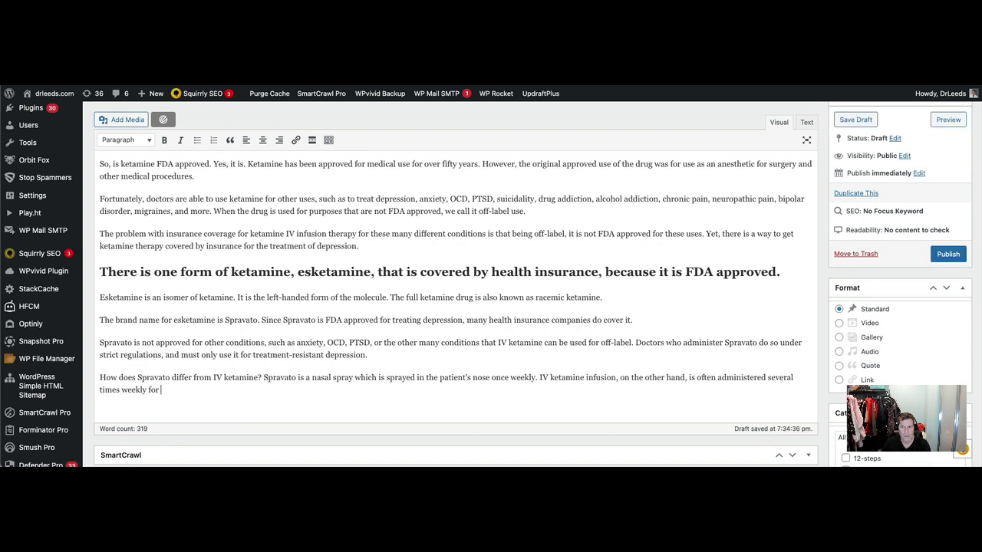
pyautogui.write(' around')
pyautogui.press('BackSpace')
pyautogui.press('BackSpace')
pyautogui.write('nd six to he')
pyautogui.press('BackSpace')
pyautogui.press('BackSpace')
pyautogui.write('ei')
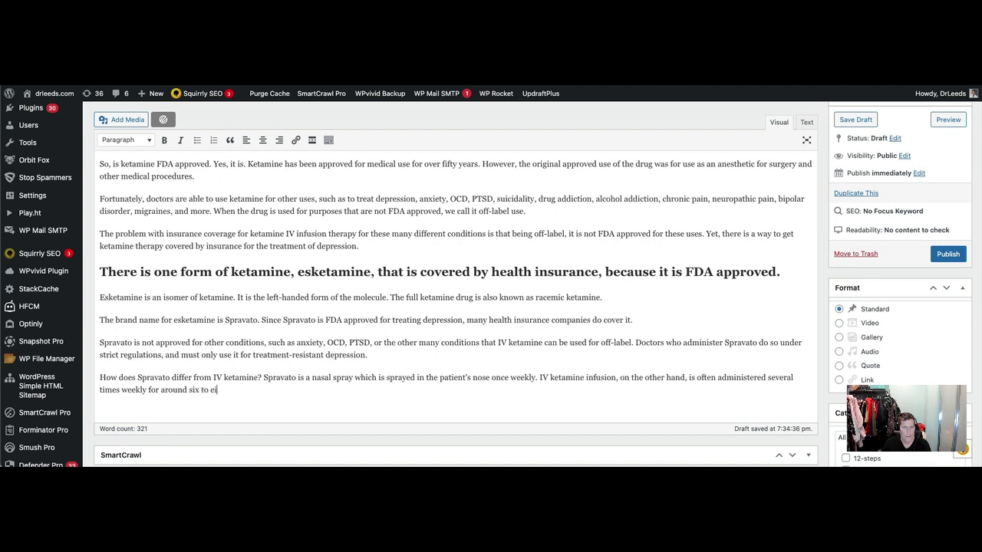
pyautogui.write('ght sessions.')
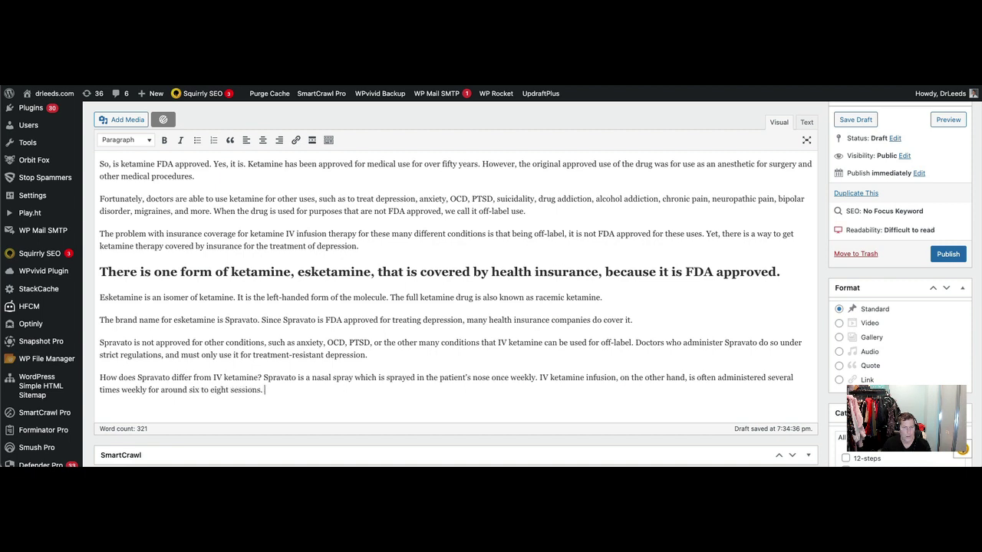
# Start a new paragraph with "Where Spravato is given indefinitely to continue treating depression, IV ketamine is considered to have"
pyautogui.press('Return')
pyautogui.write('W')
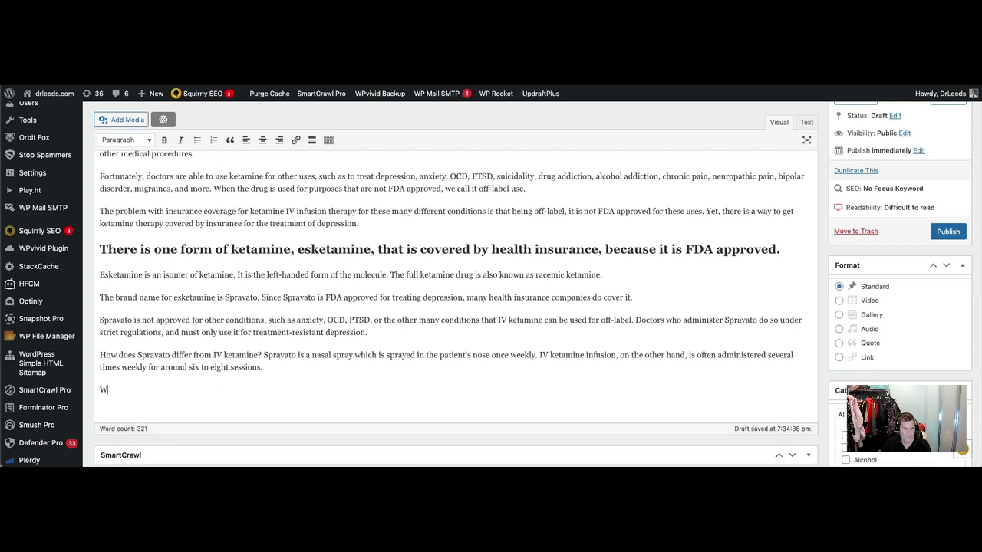
pyautogui.write('here Spravato is ')
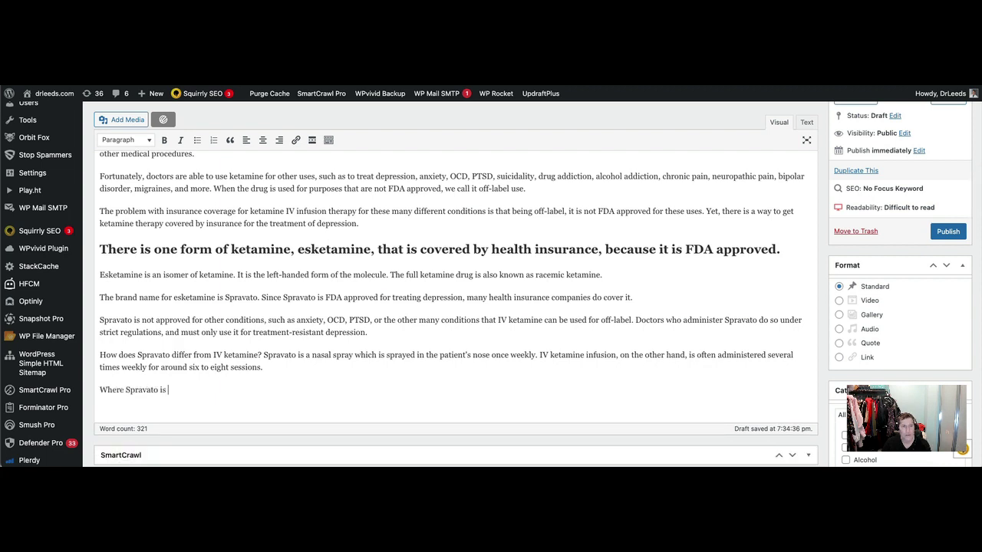
pyautogui.write('given indefinitely to ')
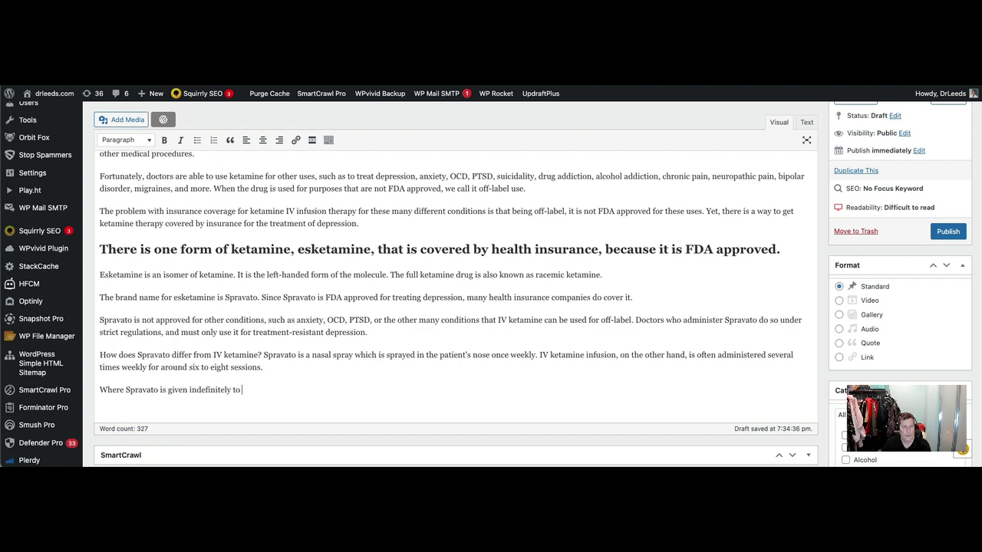
pyautogui.write('continue treating depression.')
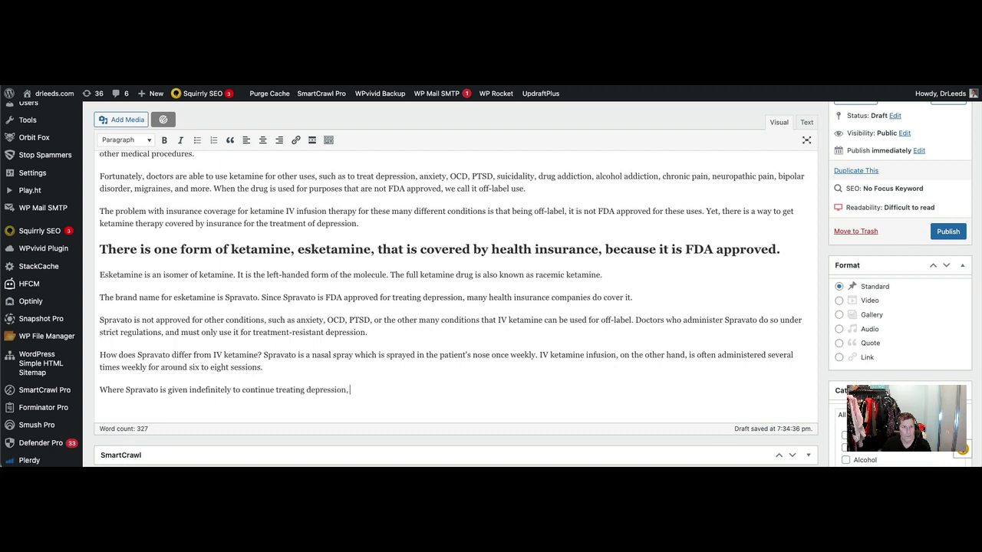
pyautogui.write(' IV ketamine is considered to have ')
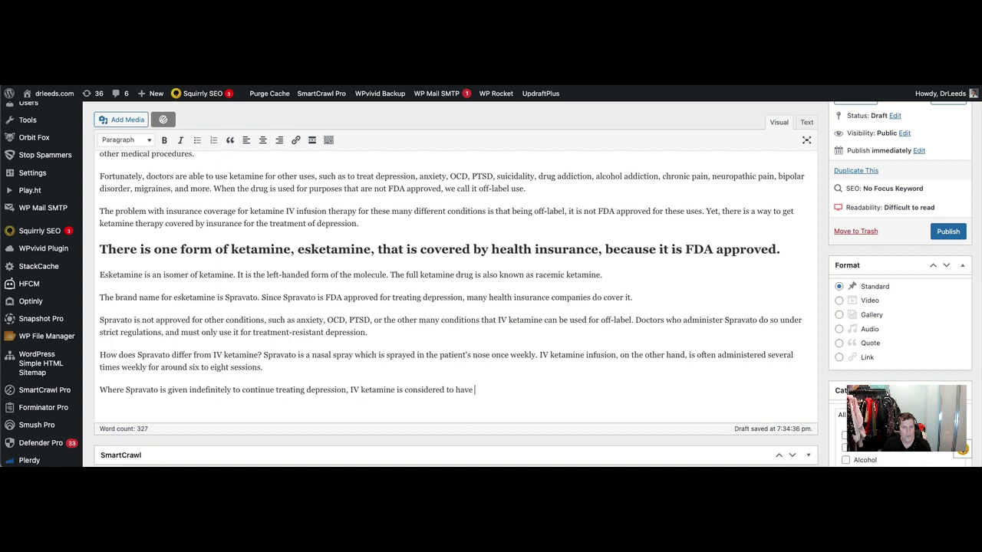
# Complete the sentence with "lasting effects, so the patient does not need to return for IV infusions on a regular basis, after they have completed the initial series."
pyautogui.write('lasting effects, so the patient doe')
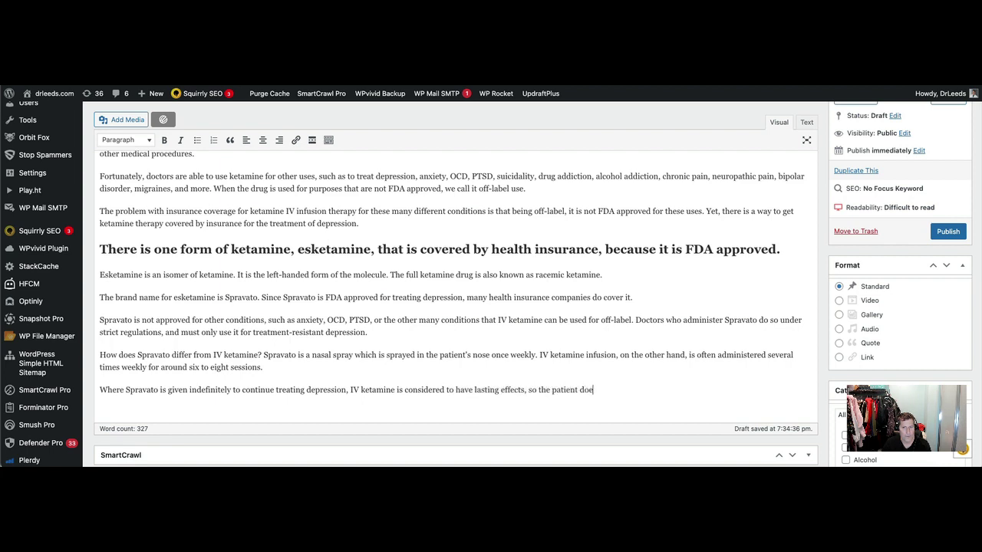
pyautogui.write('s not need to return for IV')
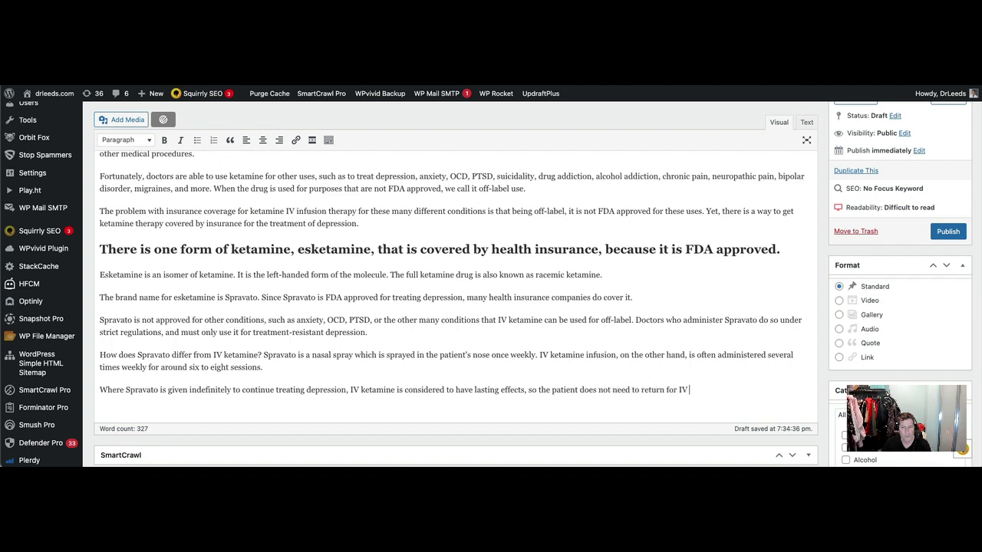
pyautogui.write(' infusions on a regular basis, aft')
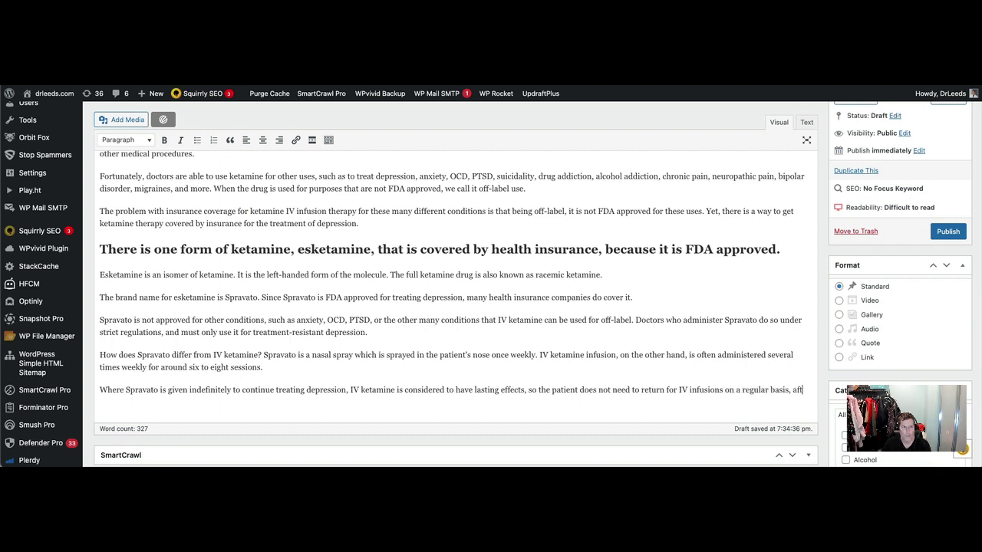
pyautogui.write('er they have com')
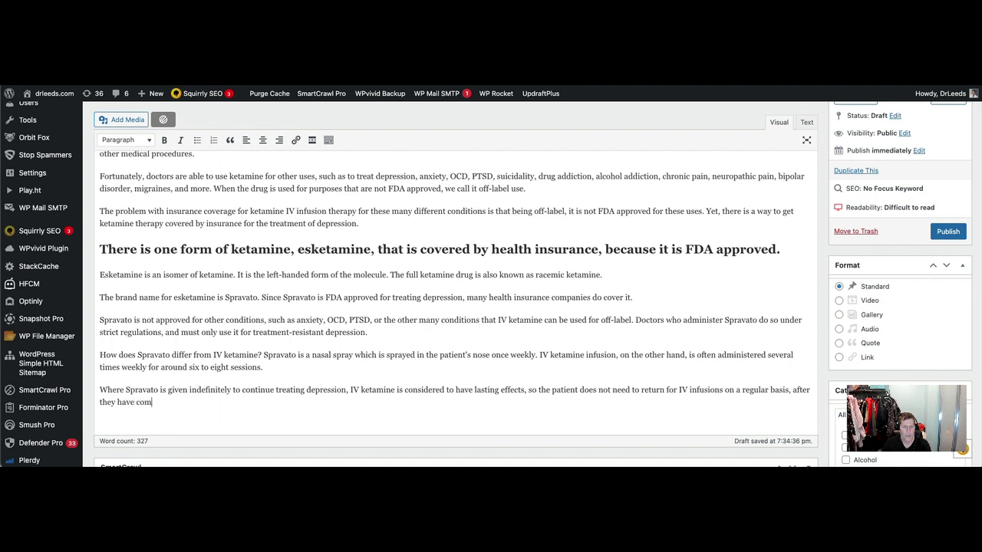
pyautogui.write('pleted the intiaitial series')
# Add a separate paragraph reading "Should I get Spravato esketamine therapy, since my insurance covers it?"
pyautogui.press('Return')
pyautogui.write('S')
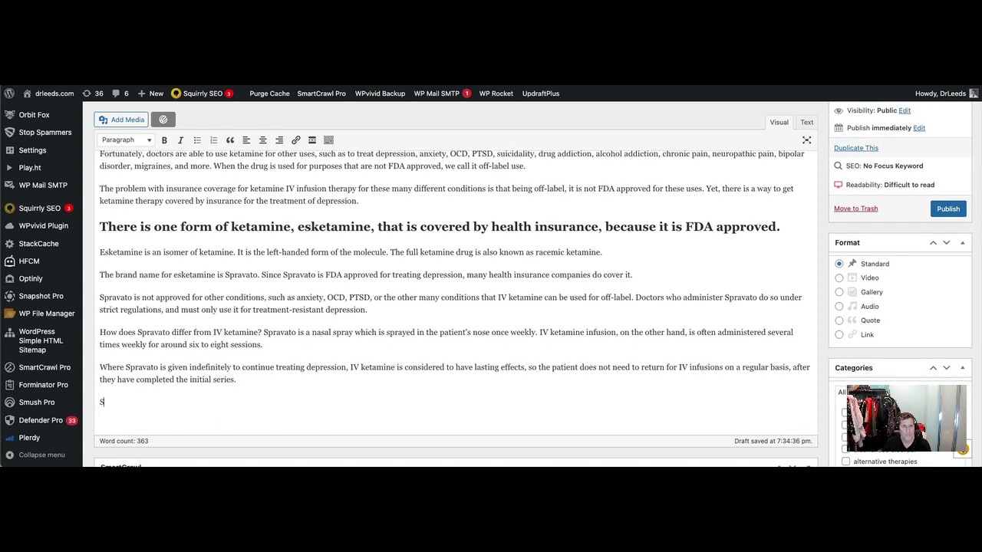
pyautogui.write('hould I get Spravato')
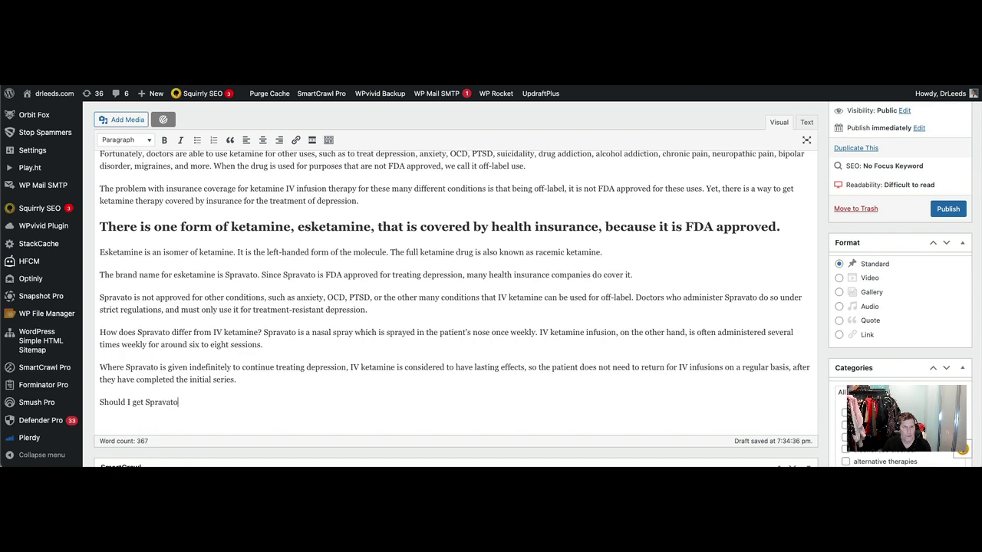
pyautogui.write(' esketamine therapy, since my')
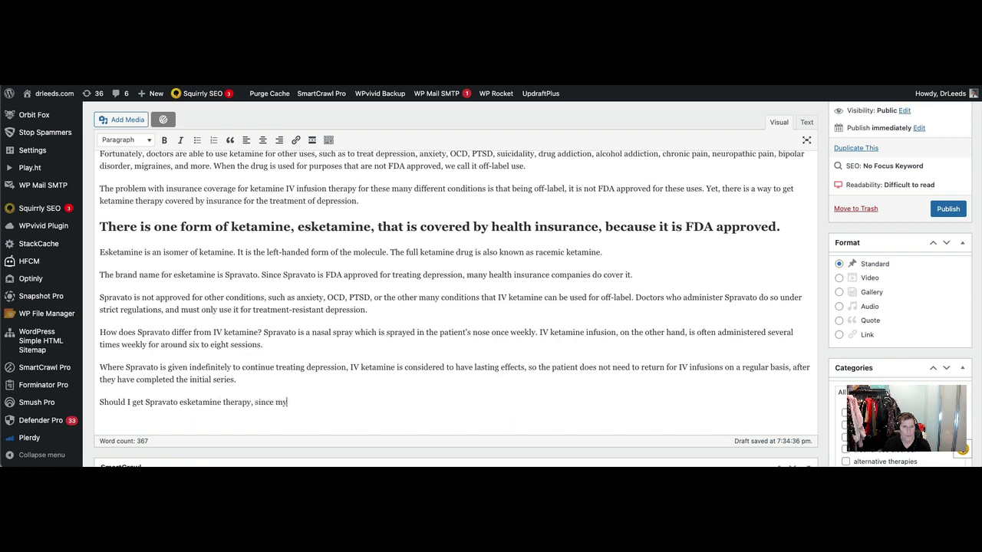
pyautogui.write(' insurance covers it?')
# Start a new paragraph with "If you are considering ketamine assisted therapy, and you are concerned about the cost of IV ketamine infusion treatment"
pyautogui.press('Return')
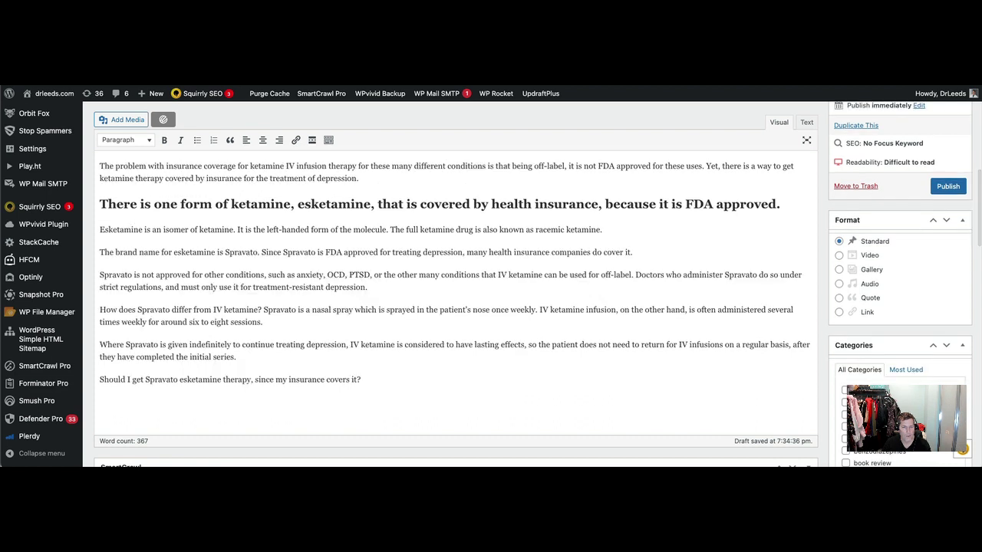
pyautogui.write('If you are cons')
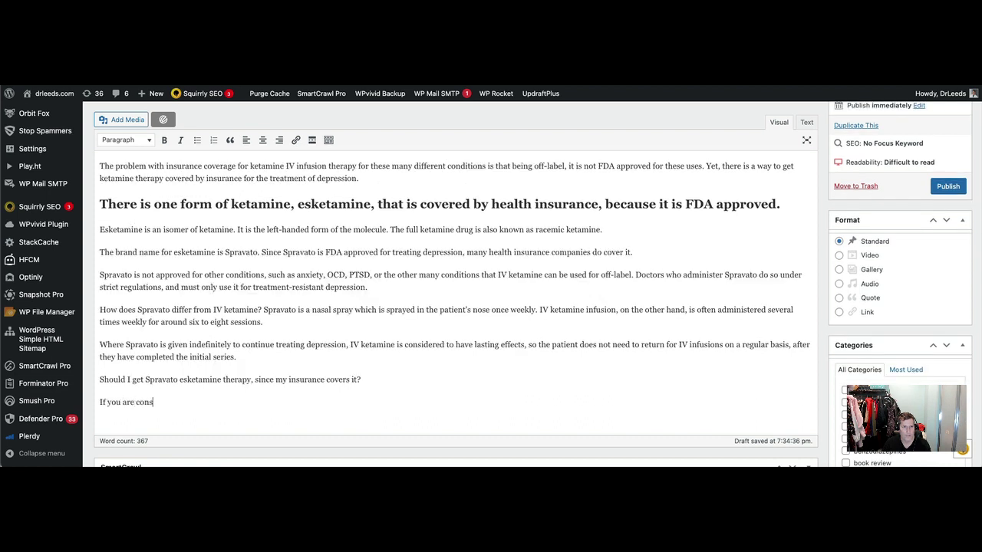
pyautogui.write('idering ketamine assisted therap')
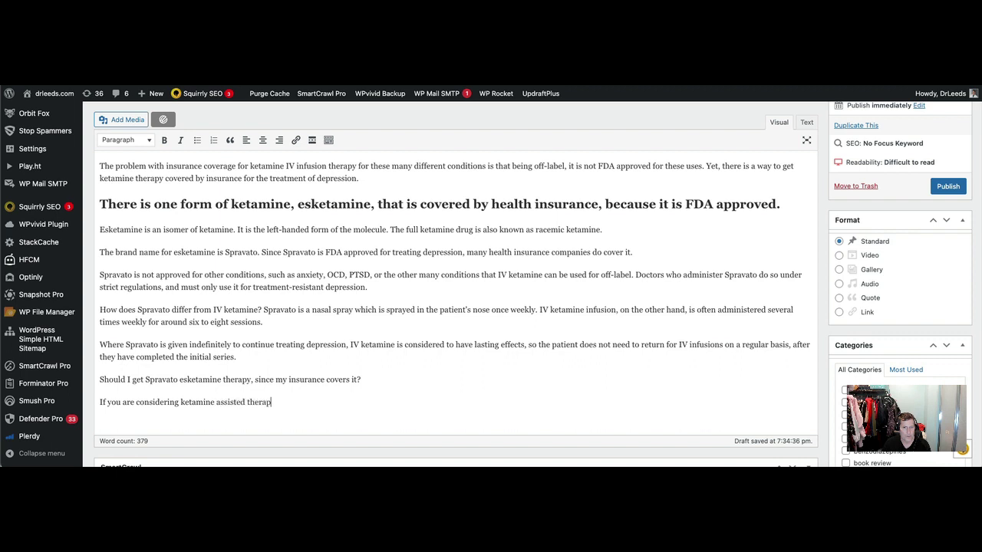
pyautogui.write('y, and you are concerned a')
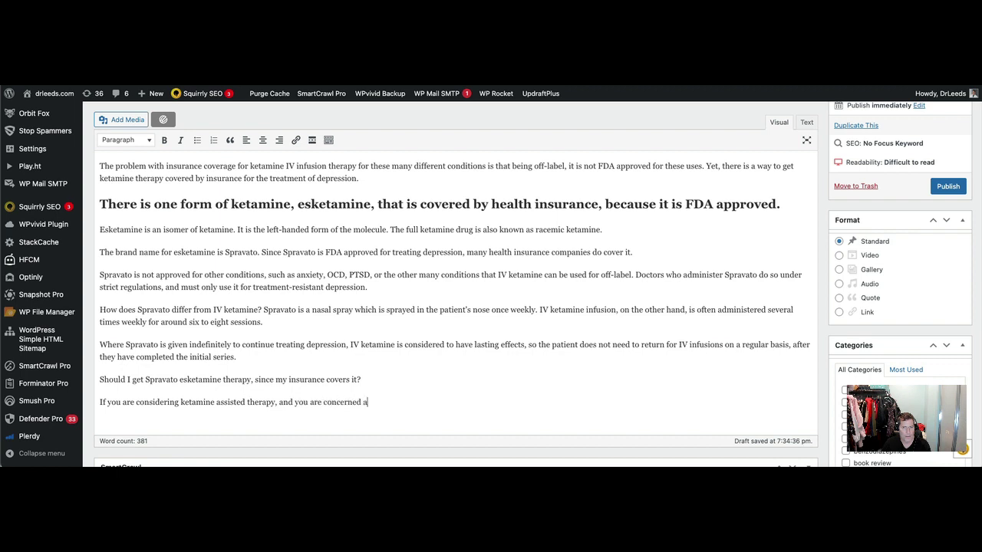
pyautogui.write('bout the')
pyautogui.write(' cost of IV ketamine infusion treatment')
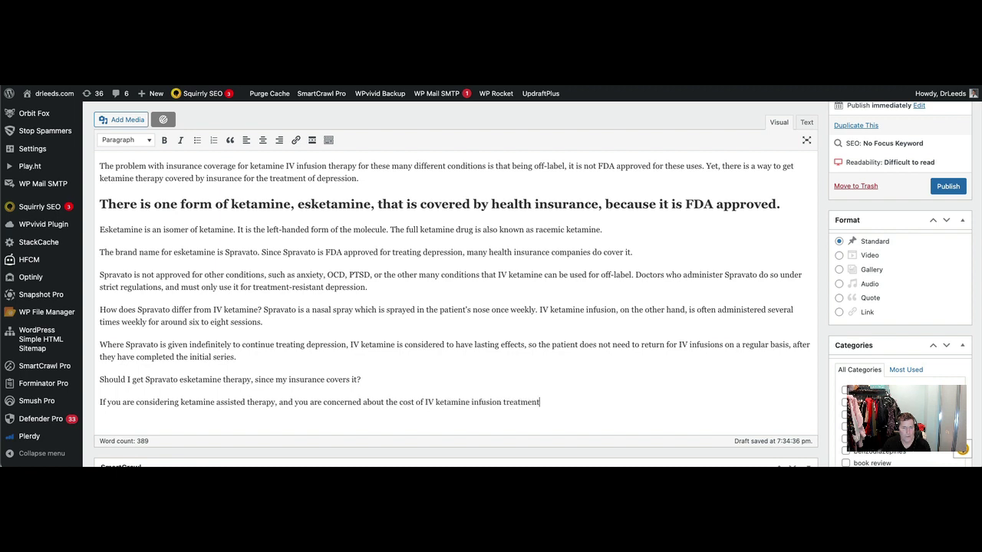
# Make "treatment" plural and complete the sentence with ", you may want to look into the possibility of getting Spravato therapy."
pyautogui.write('s, you may want to look into')
pyautogui.write('the p')
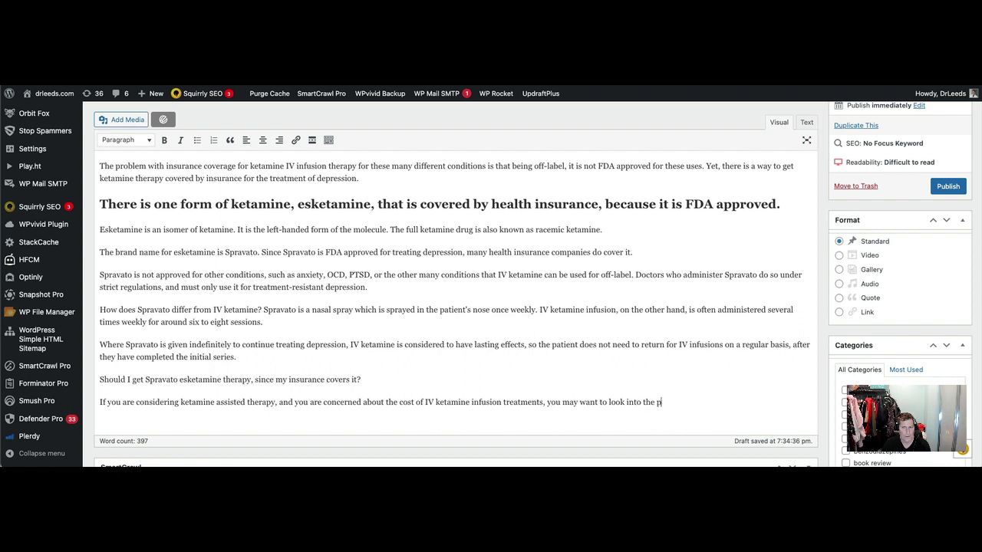
pyautogui.write('ossibility of getting Spravato therapy.')
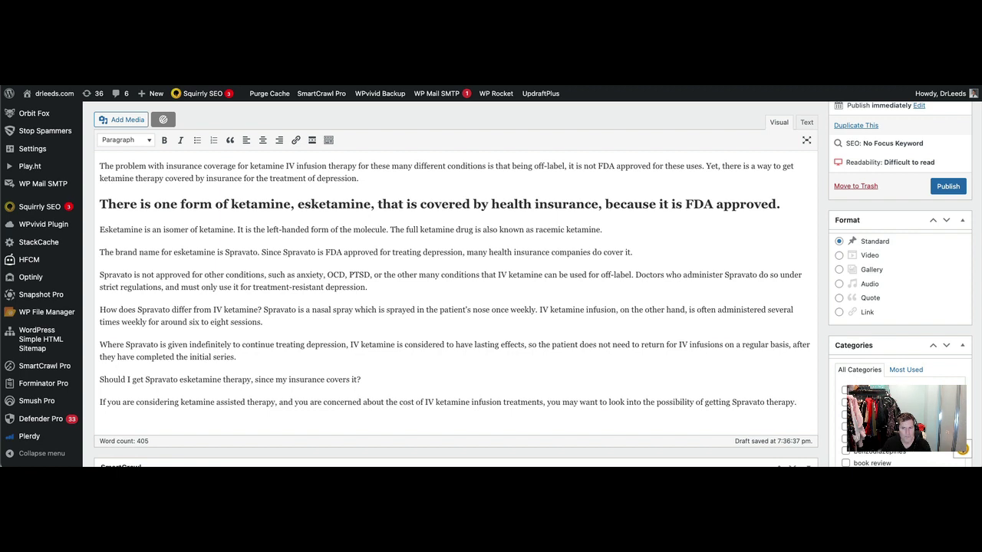
# Start a paragraph with "However, insurance coverage should not be the only deciding factor for commiting to a particular medical treatment. If you decide that"
pyautogui.press('Return')
pyautogui.write('However')
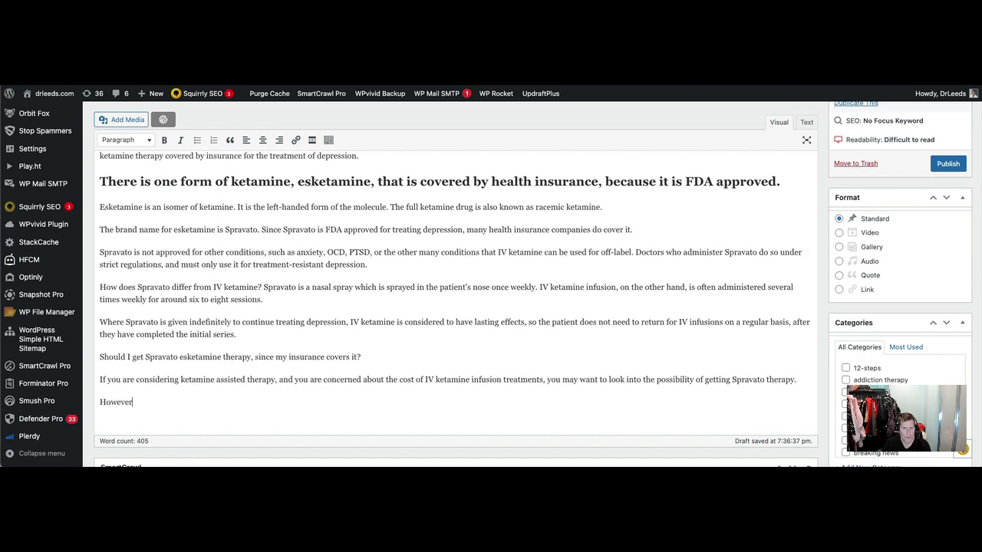
pyautogui.write(', insurance coverage should not be the only dec')
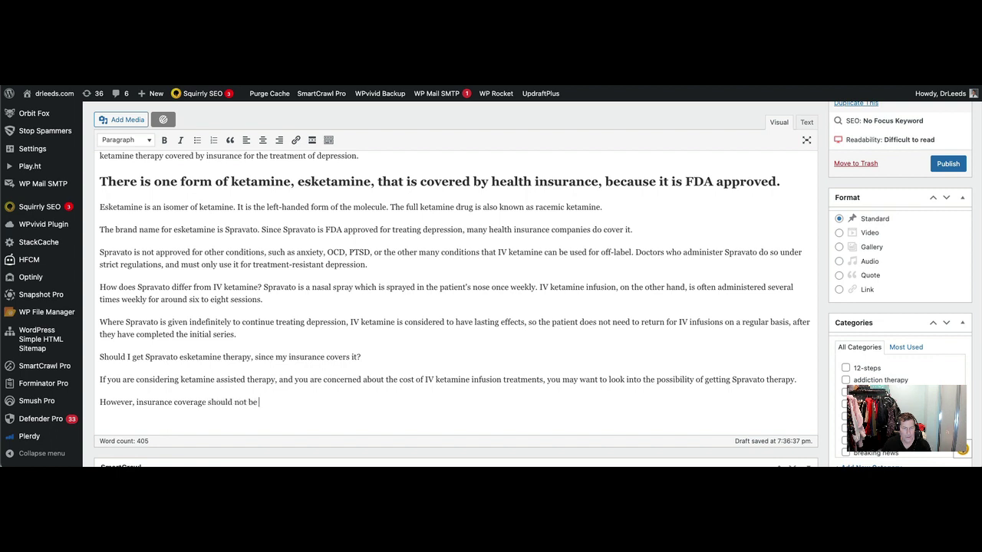
pyautogui.write('iding factor for ')
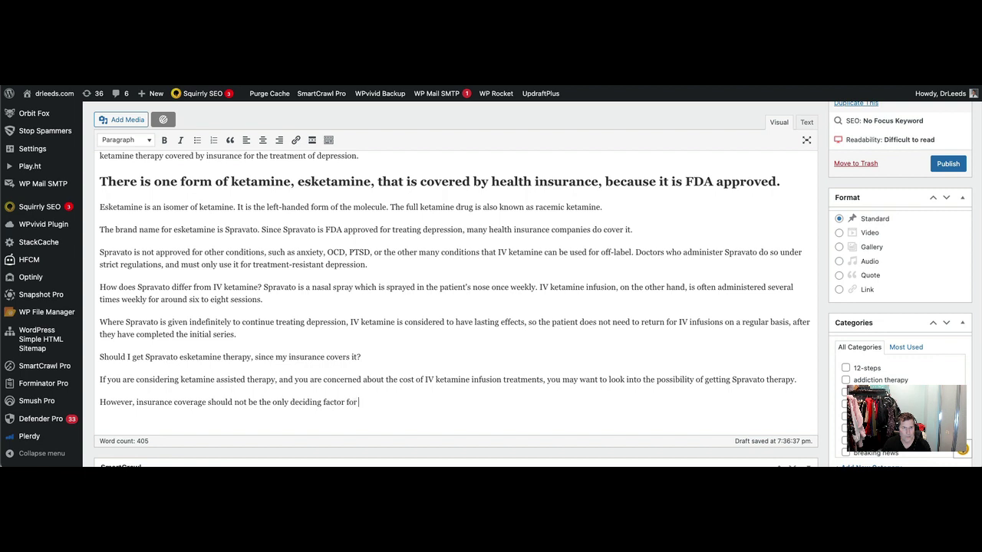
pyautogui.write('commiting to a particular med')
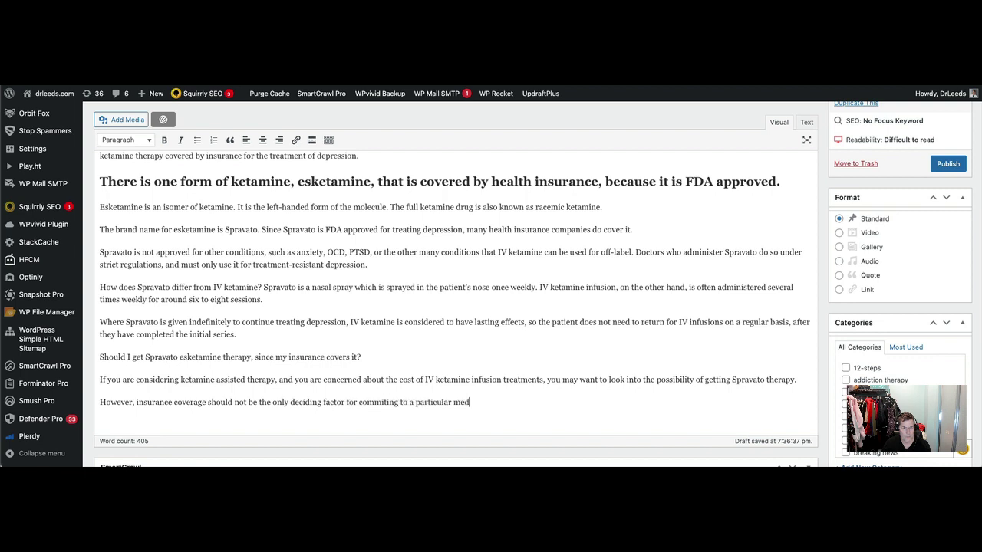
pyautogui.write('ical treatment. If you decide that ')
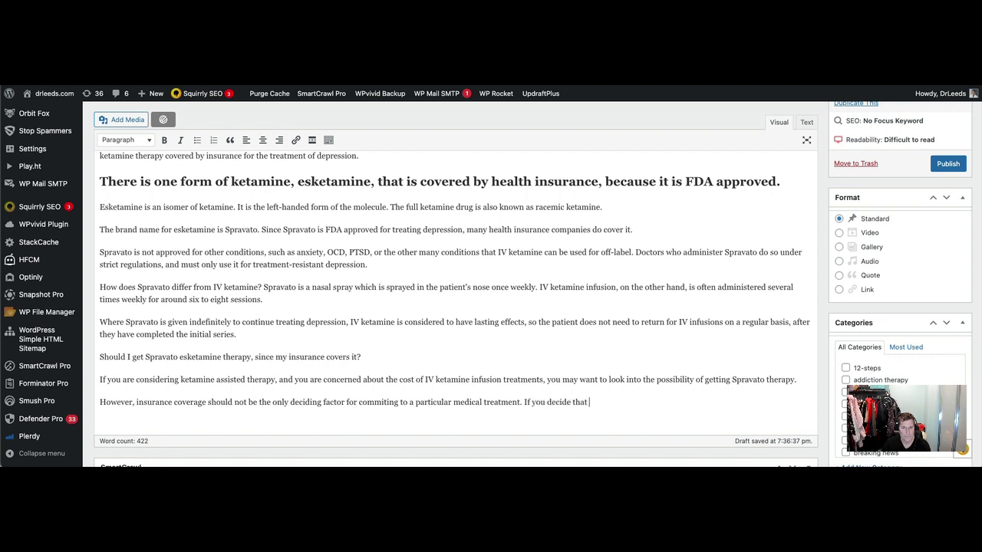
# Continue the sentence with "you would benefit more from ketamine IV infusion therapy"
pyautogui.write('you would benefiti')
pyautogui.press('BackSpace')
pyautogui.write('more from ')
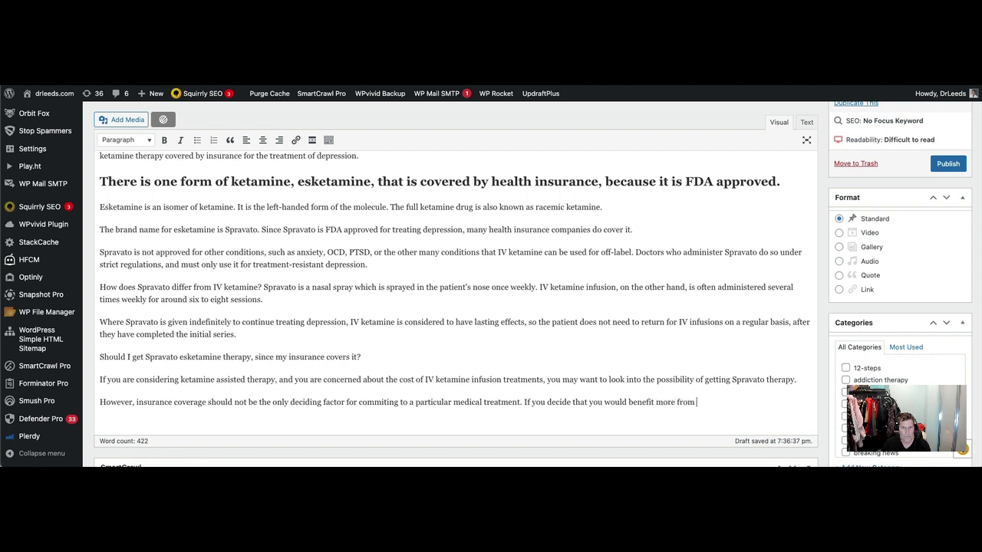
pyautogui.write('ketamine infusion')
pyautogui.press('BackSpace')
pyautogui.press('BackSpace')
pyautogui.press('BackSpace')
pyautogui.press('BackSpace')
pyautogui.press('BackSpace')
pyautogui.press('BackSpace')
pyautogui.press('BackSpace')
pyautogui.write('IN')
pyautogui.press('BackSpace')
pyautogui.write('V infusion therapy')
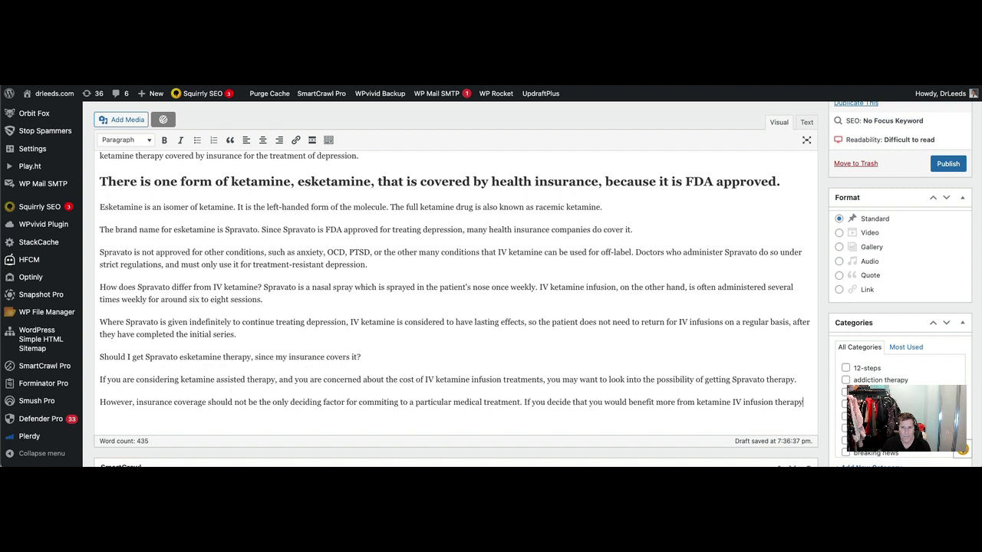
# Extend the sentence with "over Spravato nasal spray therapy, it may be worth looking into ways to finance the treatment"
pyautogui.write('over')
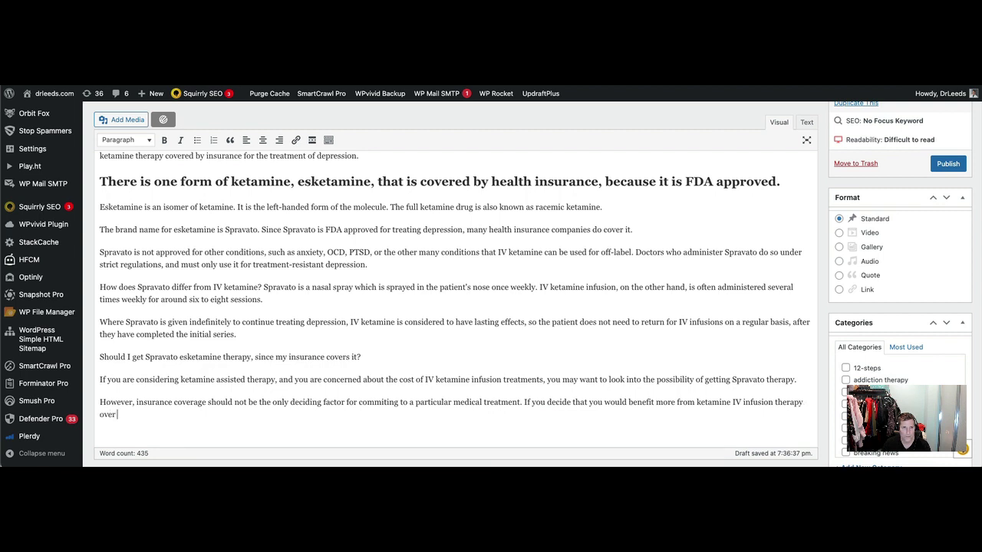
pyautogui.write(' Spravato nasal spray thera')
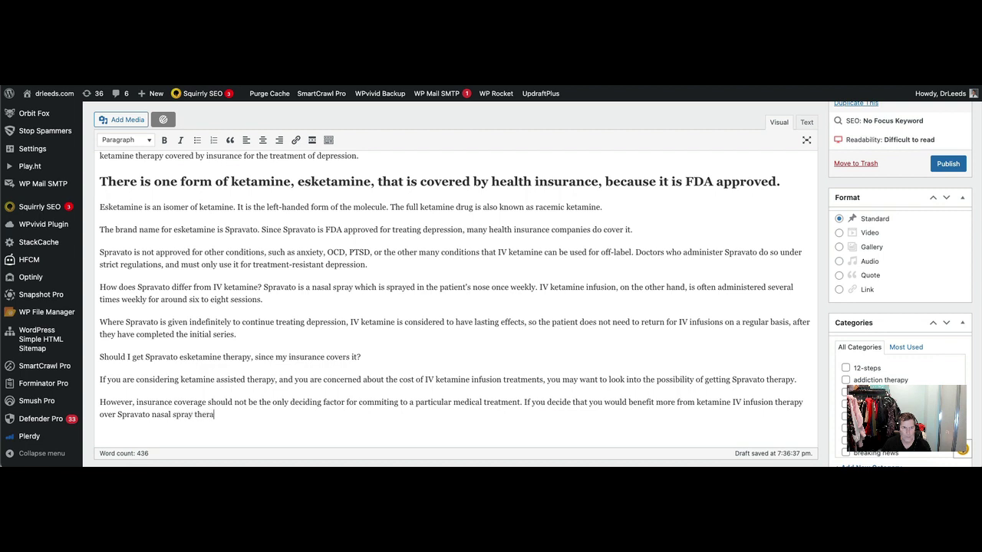
pyautogui.write('py, it may be worth loo')
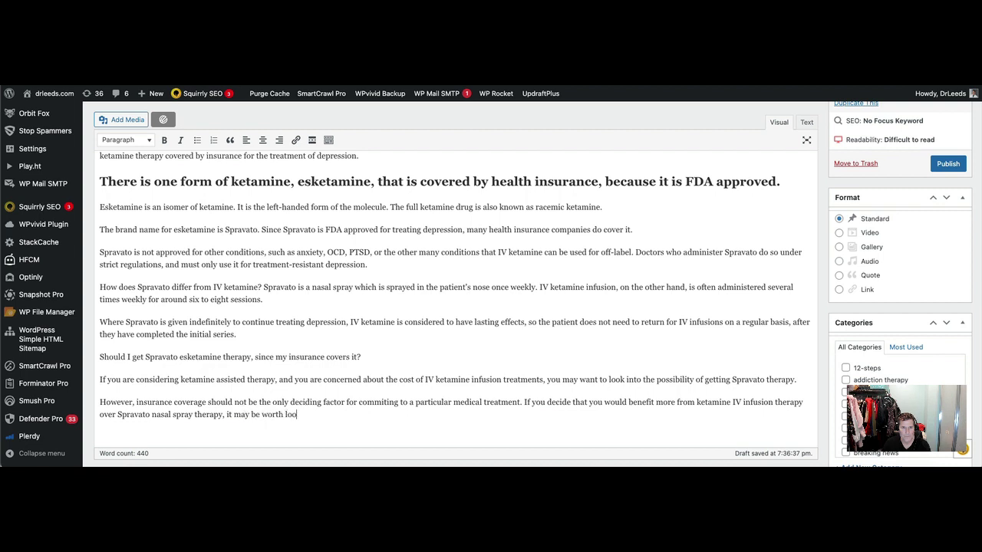
pyautogui.write('king into ways to finance ther treatment')
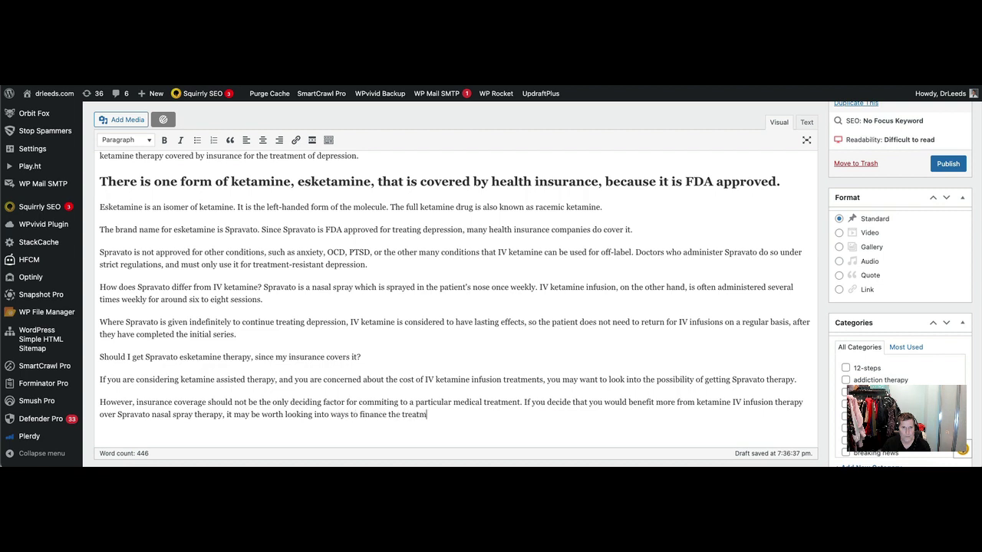
pyautogui.write(' or')
pyautogui.press('BackSpace')
pyautogui.press('BackSpace')
pyautogui.press('BackSpace')
# End that sentence and add "You may also want to look into discount programs at local clinics and price shop in your area."
pyautogui.write('. You may also want to')
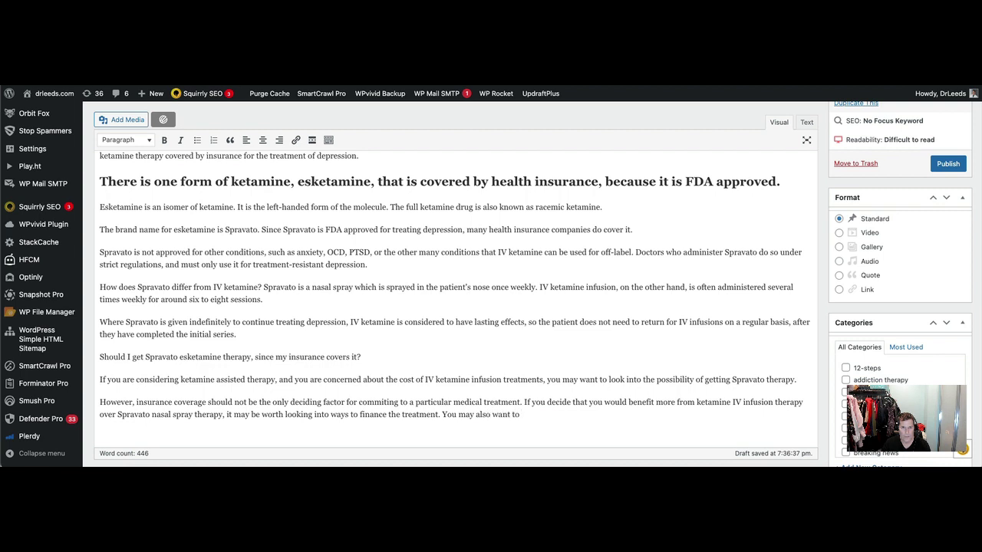
pyautogui.write(' look into discount programs')
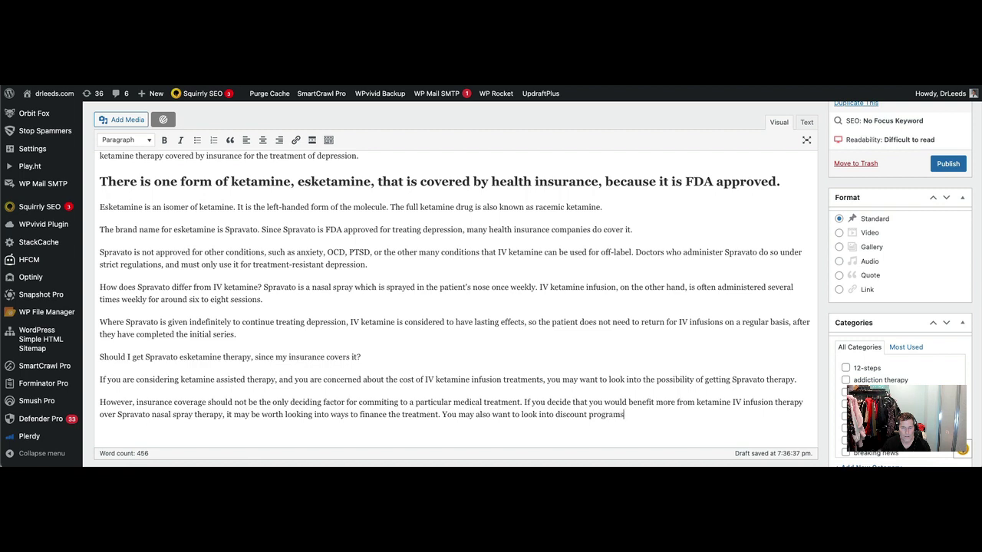
pyautogui.press('BackSpace')
pyautogui.press('BackSpace')
pyautogui.write('ams at local clinics and price shop')
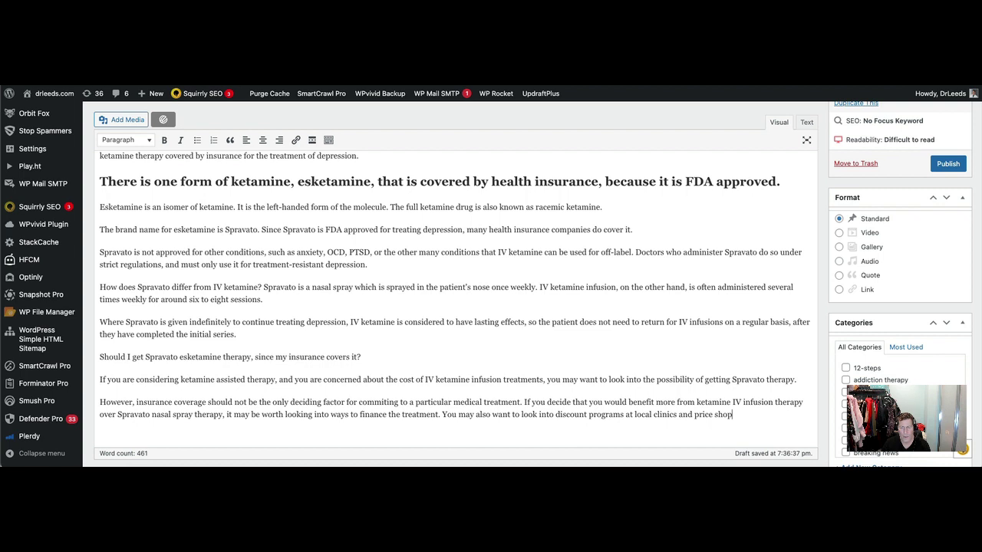
pyautogui.write(' in your area.')
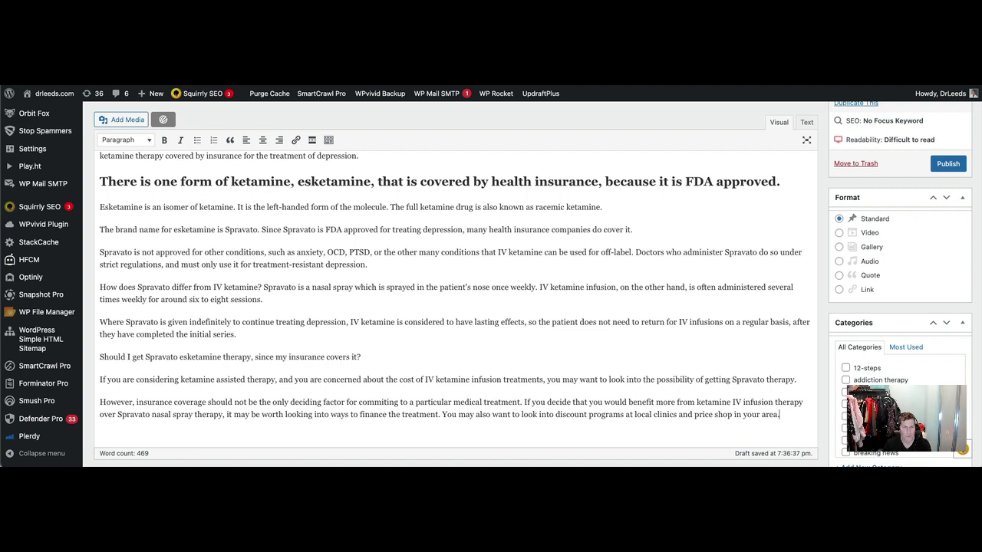
# Start a new paragraph with "Additionally, you should ensure that the ketamine clinic you go to includes"
pyautogui.press('Return')
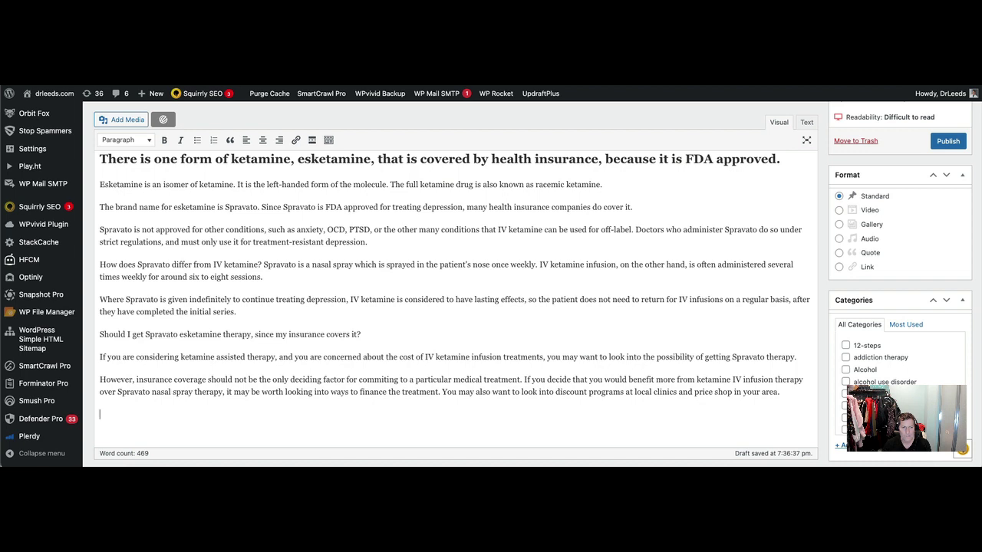
pyautogui.write('Additionally, you should ensure t')
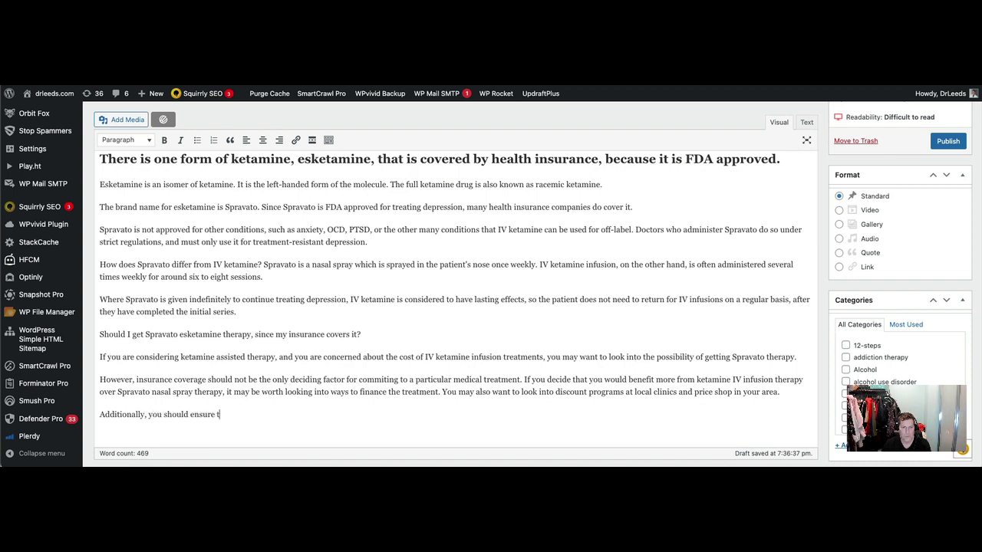
pyautogui.write('hat the clinic you')
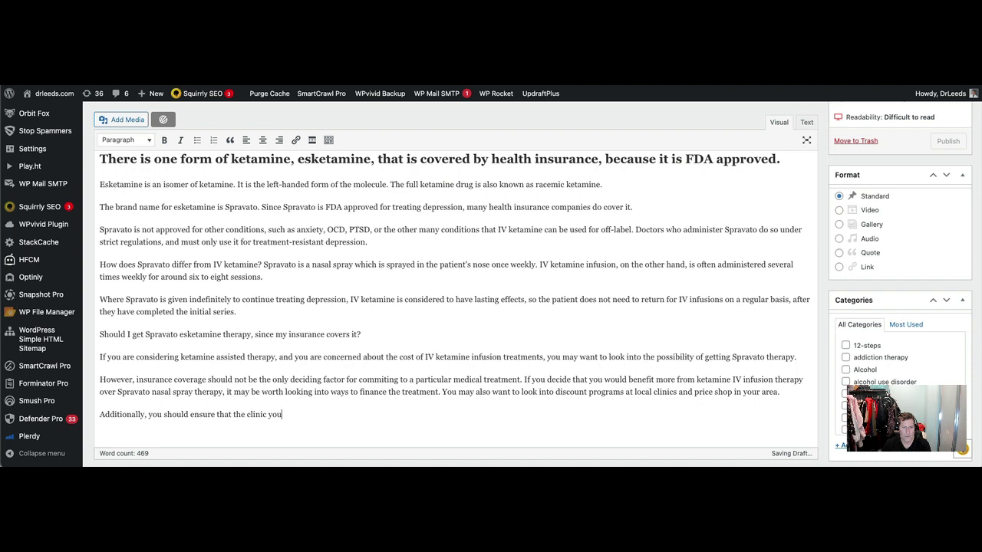
pyautogui.press('BackSpace')
pyautogui.press('BackSpace')
pyautogui.press('BackSpace')
pyautogui.press('BackSpace')
pyautogui.press('BackSpace')
pyautogui.press('BackSpace')
pyautogui.press('BackSpace')
pyautogui.press('BackSpace')
pyautogui.press('BackSpace')
pyautogui.press('BackSpace')
pyautogui.press('BackSpace')
pyautogui.write('ketami')
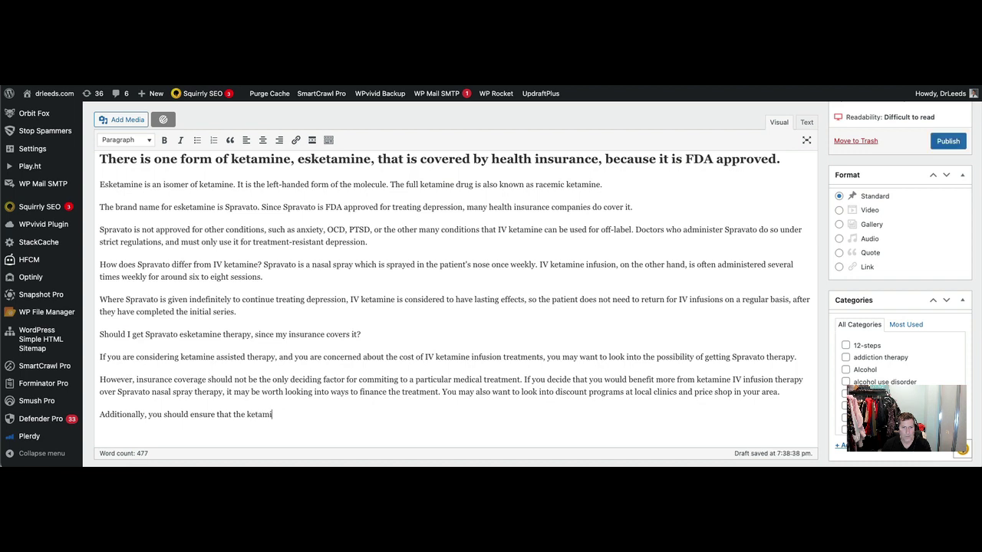
pyautogui.write('ne clinic you go t')
pyautogui.write('o ')
pyautogui.write('provide')
pyautogui.press('BackSpace')
pyautogui.press('BackSpace')
pyautogui.press('BackSpace')
pyautogui.press('BackSpace')
pyautogui.press('BackSpace')
pyautogui.press('BackSpace')
pyautogui.press('BackSpace')
pyautogui.write('includes ')
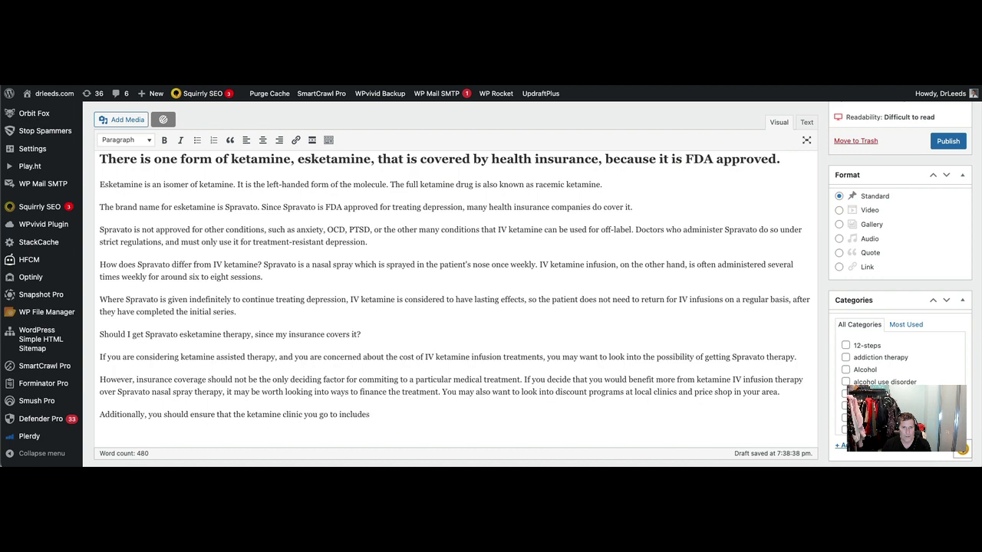
# Complete the sentence with "psychotherapy and integration therapy as part of the program."
pyautogui.write('psychotherapy and integration')
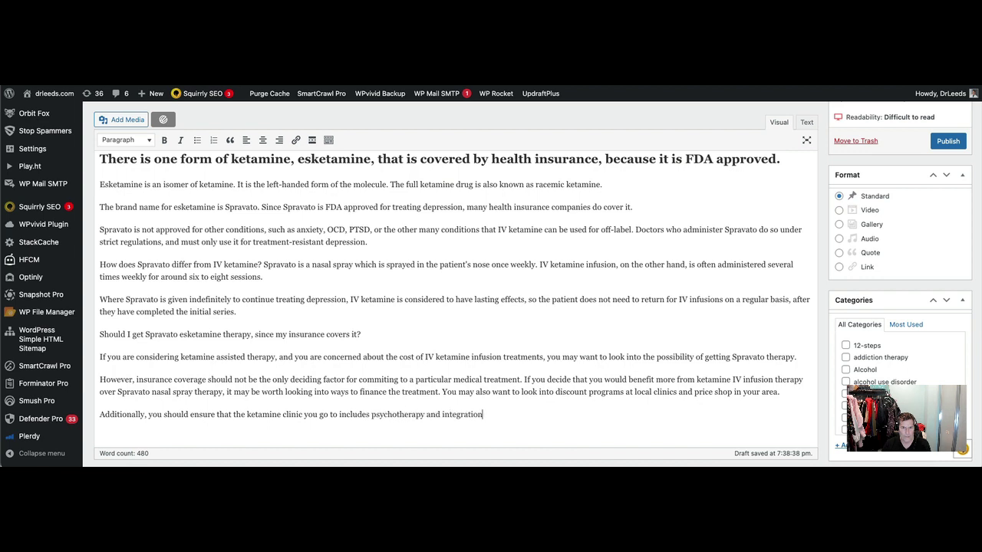
pyautogui.write(' therapy as par')
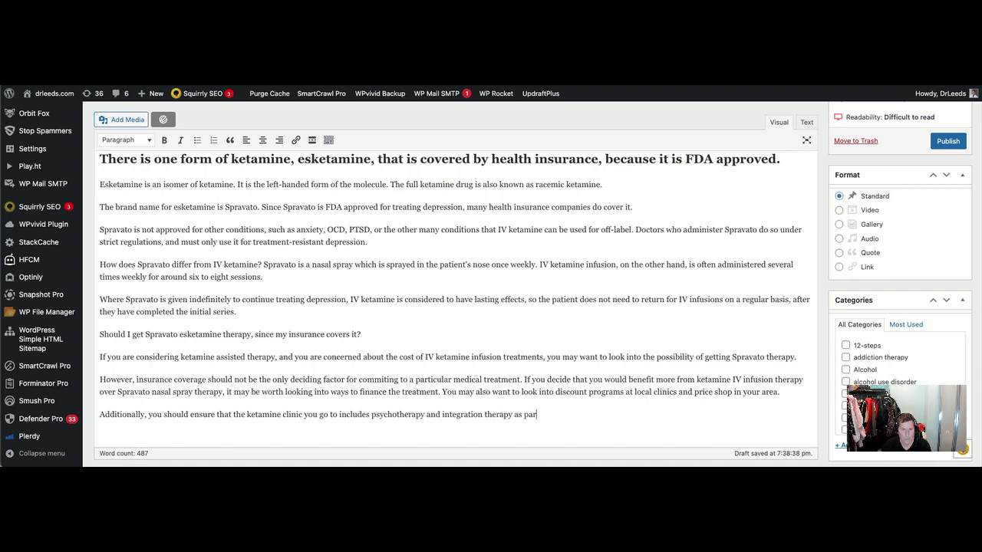
pyautogui.write('t of the program')
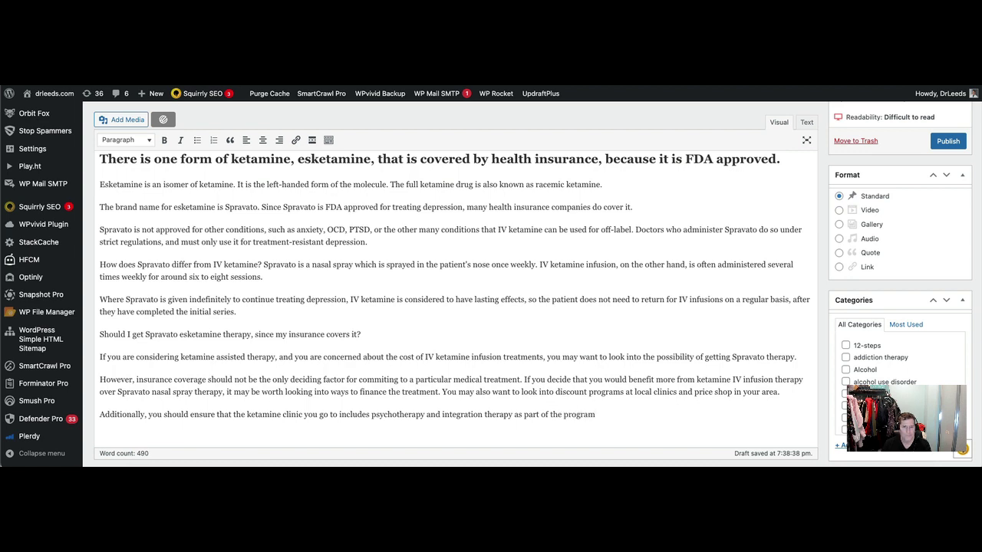
pyautogui.write('. There are a v')
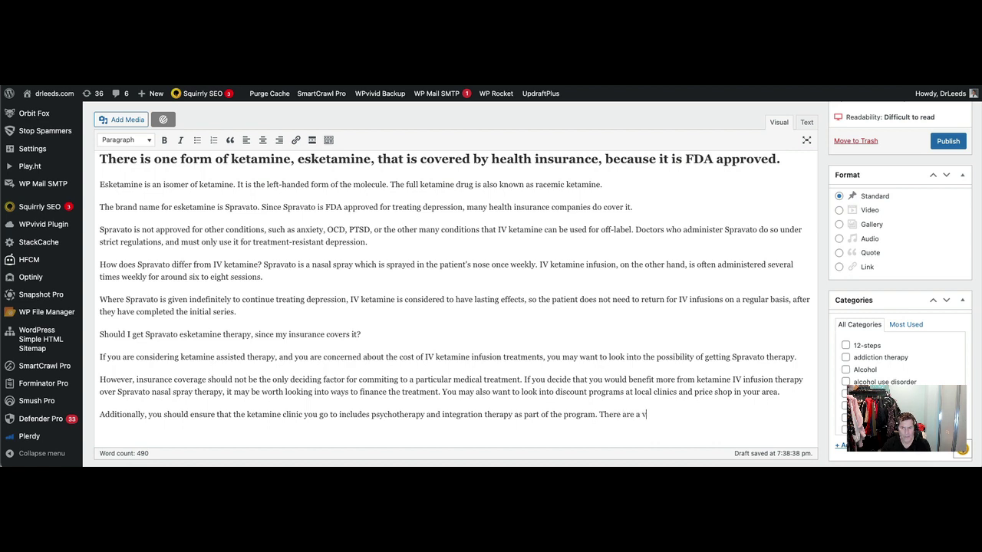
pyautogui.write('ariety of important factor ')
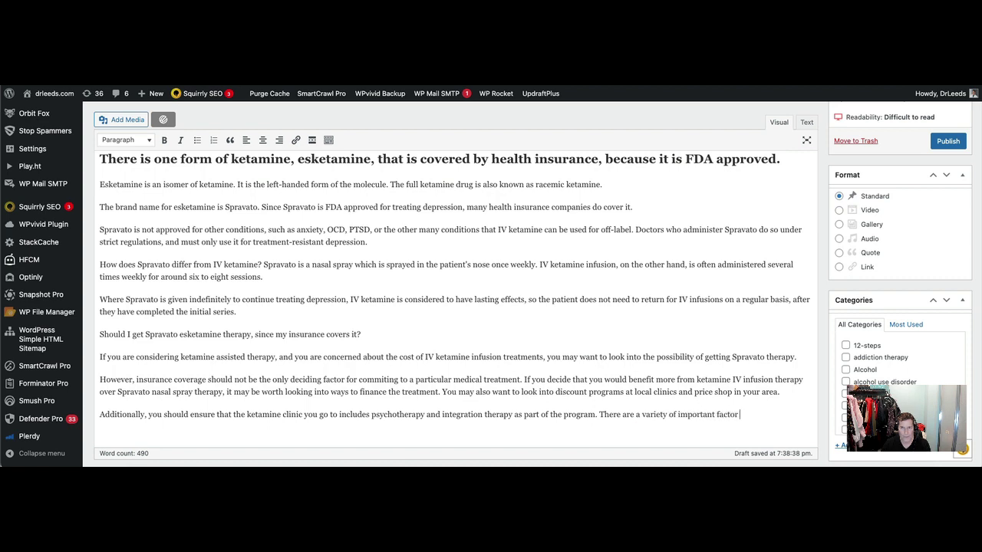
pyautogui.write('s that you should')
pyautogui.press('BackSpace')
pyautogui.press('BackSpace')
pyautogui.press('BackSpace')
pyautogui.press('BackSpace')
pyautogui.press('BackSpace')
pyautogui.press('BackSpace')
pyautogui.press('BackSpace')
pyautogui.press('BackSpace')
pyautogui.press('BackSpace')
pyautogui.press('BackSpace')
pyautogui.press('BackSpace')
pyautogui.press('BackSpace')
pyautogui.press('BackSpace')
pyautogui.press('BackSpace')
pyautogui.press('BackSpace')
pyautogui.press('BackSpace')
pyautogui.press('BackSpace')
pyautogui.press('BackSpace')
pyautogui.press('BackSpace')
pyautogui.press('BackSpace')
pyautogui.press('BackSpace')
pyautogui.press('BackSpace')
pyautogui.press('BackSpace')
pyautogui.press('BackSpace')
pyautogui.press('BackSpace')
pyautogui.press('BackSpace')
pyautogui.press('BackSpace')
pyautogui.press('BackSpace')
pyautogui.press('BackSpace')
pyautogui.press('BackSpace')
pyautogui.press('BackSpace')
pyautogui.press('BackSpace')
pyautogui.press('BackSpace')
pyautogui.press('BackSpace')
pyautogui.press('BackSpace')
pyautogui.press('BackSpace')
pyautogui.press('BackSpace')
pyautogui.press('BackSpace')
pyautogui.press('BackSpace')
pyautogui.press('BackSpace')
pyautogui.press('BackSpace')
pyautogui.press('BackSpace')
pyautogui.press('BackSpace')
pyautogui.press('BackSpace')
pyautogui.press('BackSpace')
pyautogui.press('BackSpace')
pyautogui.press('BackSpace')
pyautogui.press('BackSpace')
pyautogui.press('BackSpace')
pyautogui.press('BackSpace')
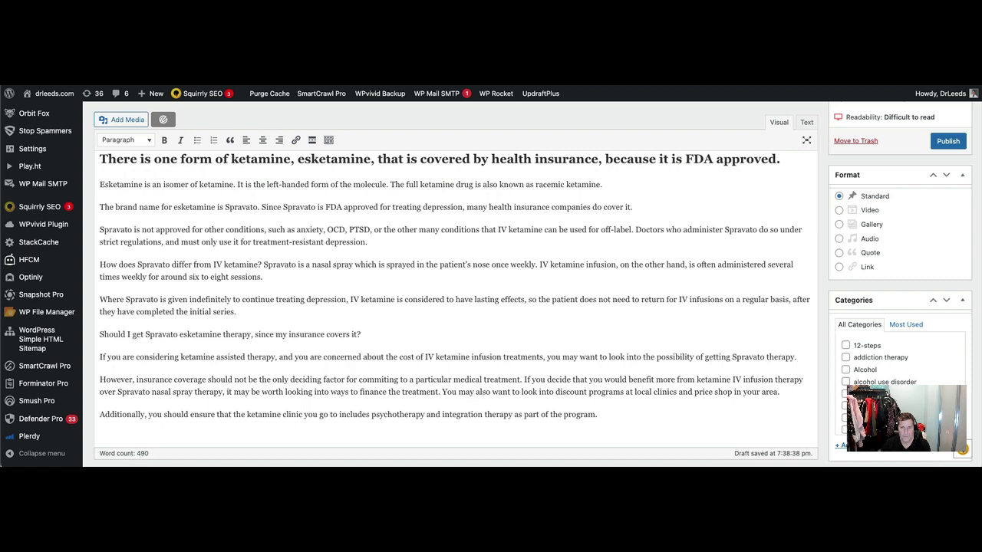
# Add to the last paragraph the sentence "Make certain that the ketamine facility that you choose is properly credentialed and highly rated"
pyautogui.write('Make certai')
pyautogui.write('n that you')
pyautogui.write('he')
pyautogui.write(' ke')
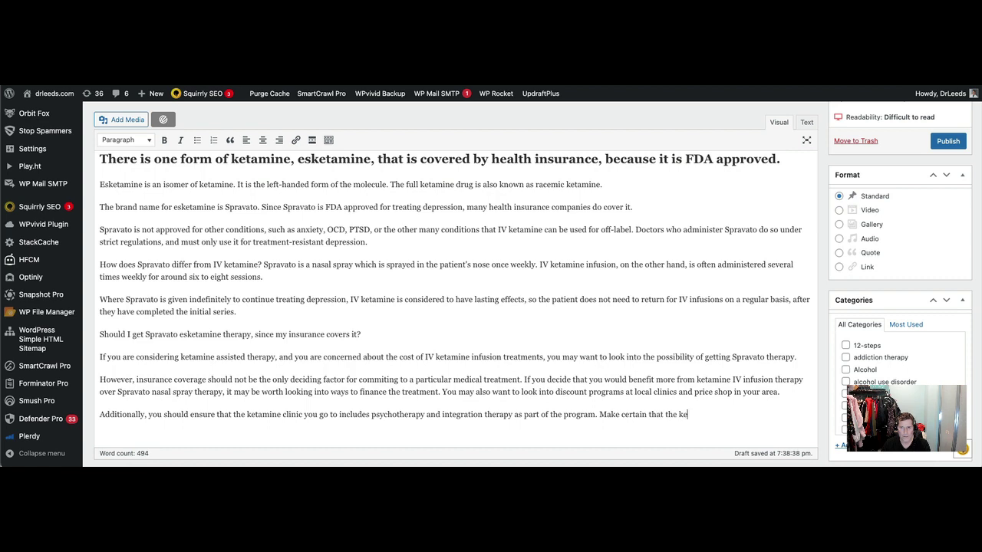
pyautogui.write('tamine facility that you choose')
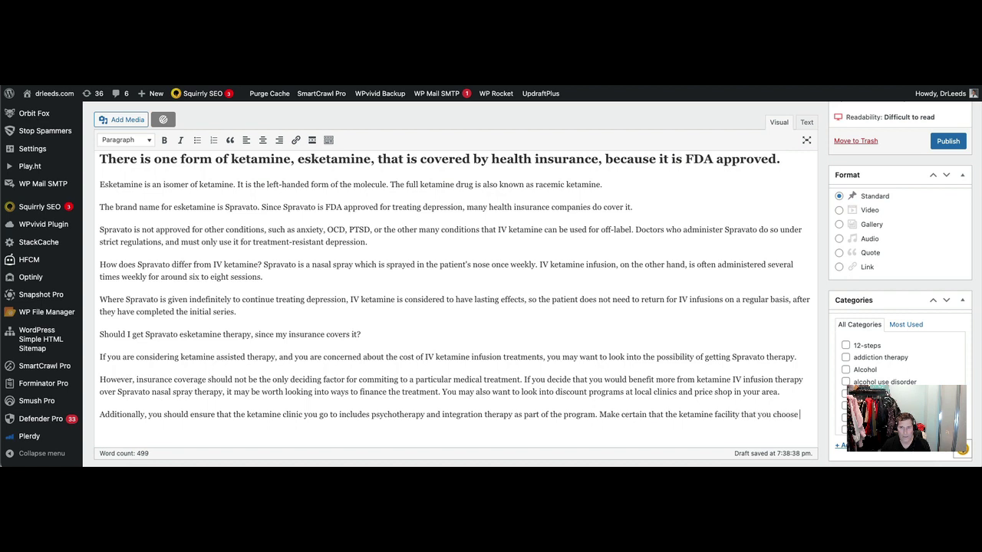
pyautogui.write(' is properly cred')
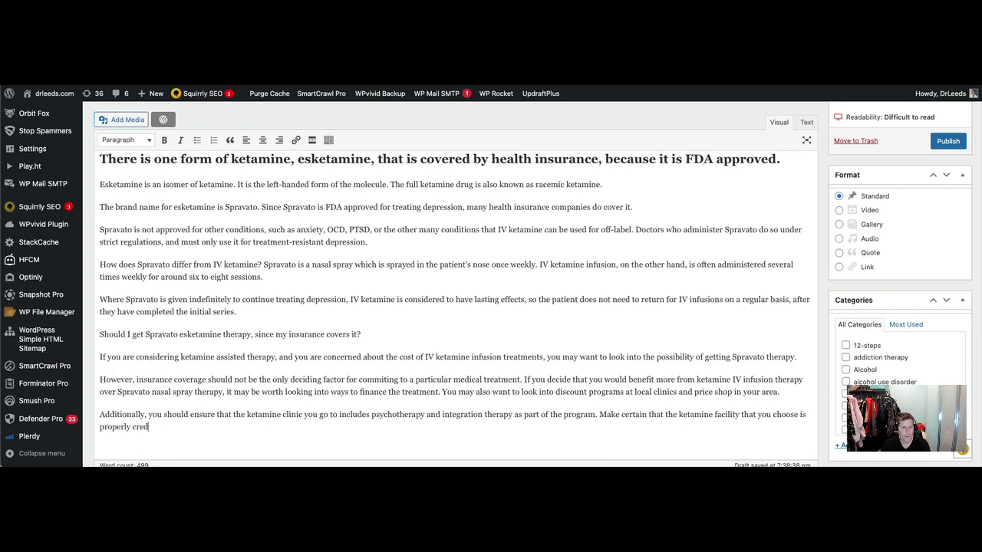
pyautogui.write('entialed and h')
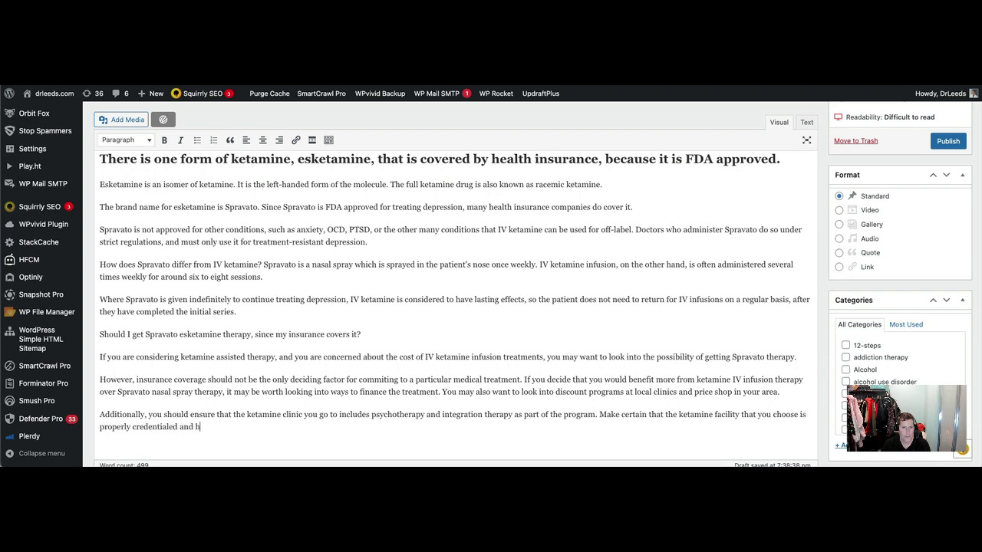
pyautogui.write('ighly rated')
# End that sentence, add "Price should not be your only deciding factor." and start a new paragraph
pyautogui.write('. P')
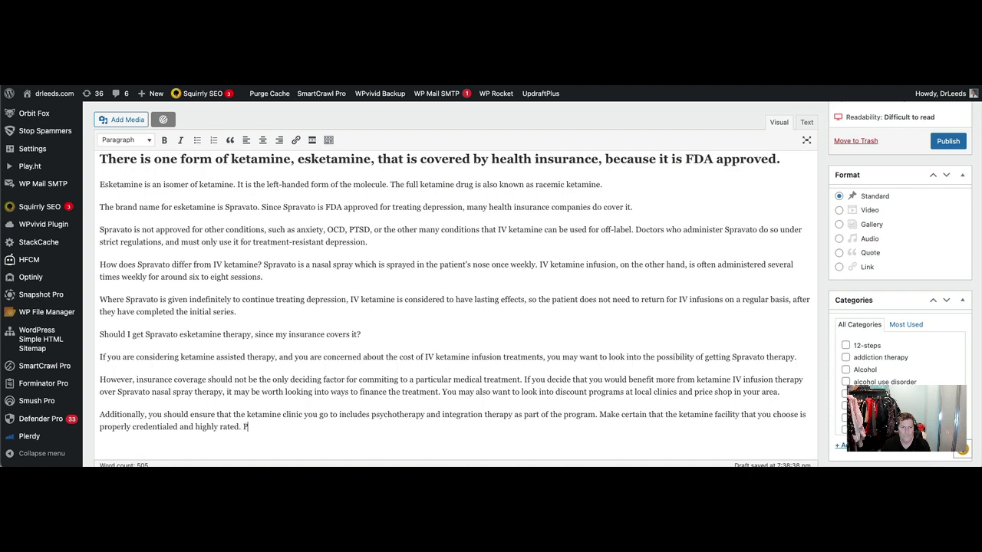
pyautogui.write('rice should not be your only')
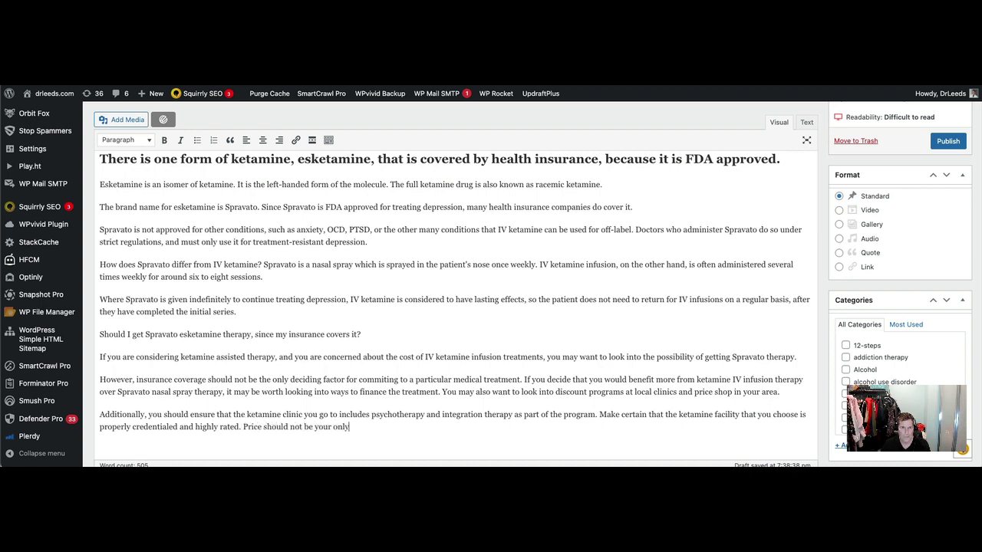
pyautogui.write(' deciding factor')
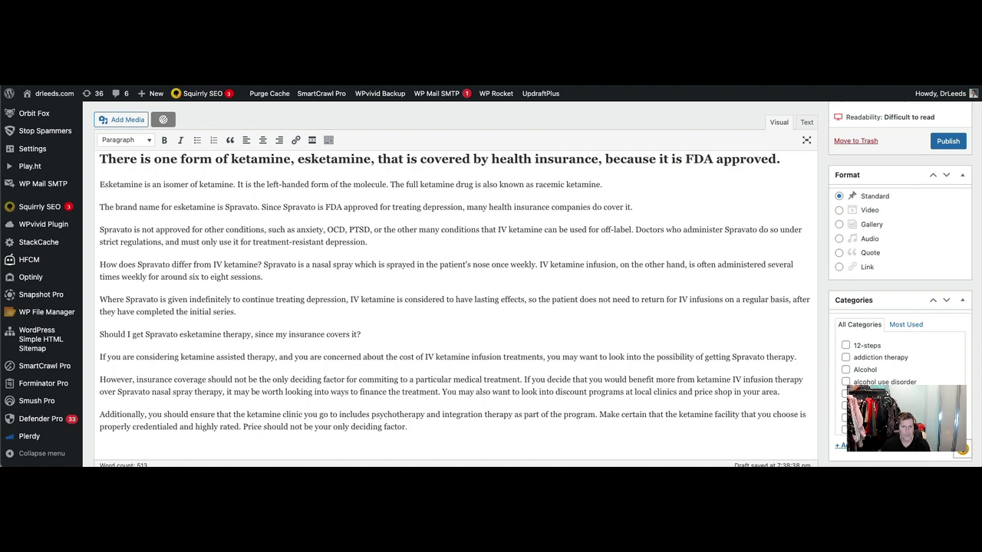
pyautogui.write('.')
pyautogui.press('Return')
pyautogui.write('If y')
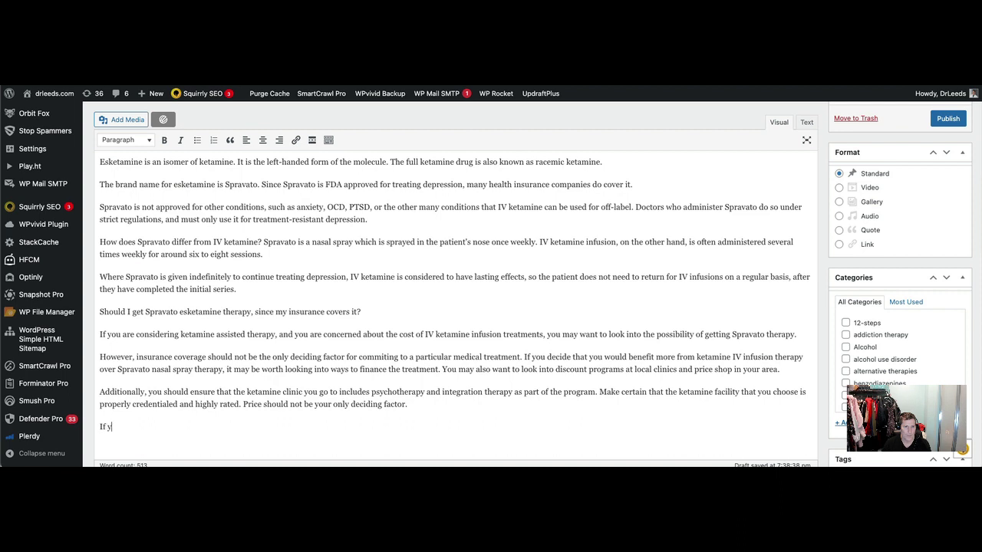
pyautogui.write('ou are consider')
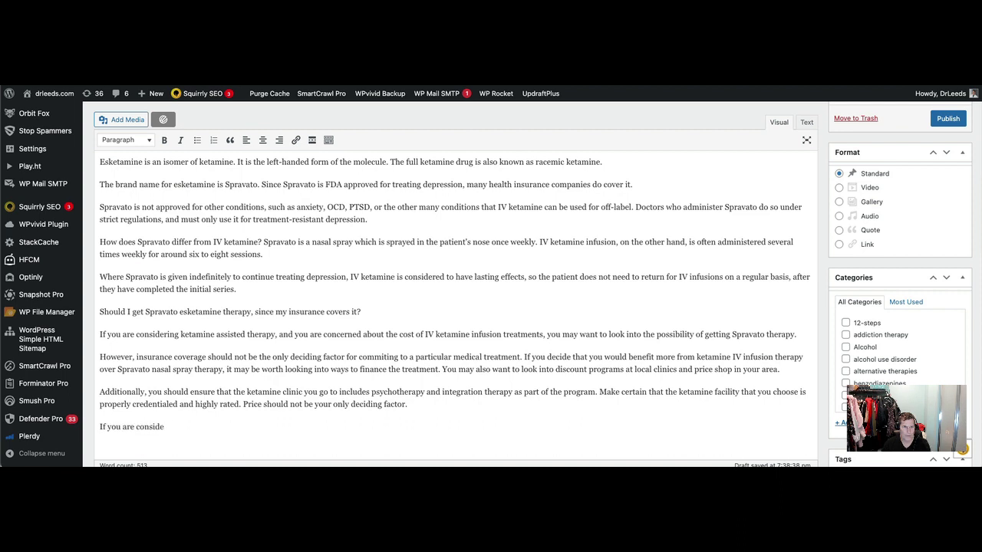
pyautogui.press('BackSpace')
pyautogui.press('BackSpace')
pyautogui.press('BackSpace')
pyautogui.press('BackSpace')
pyautogui.press('BackSpace')
pyautogui.press('BackSpace')
pyautogui.press('BackSpace')
pyautogui.press('BackSpace')
pyautogui.press('BackSpace')
pyautogui.press('BackSpace')
pyautogui.press('BackSpace')
pyautogui.press('BackSpace')
pyautogui.press('BackSpace')
pyautogui.press('BackSpace')
pyautogui.press('BackSpace')
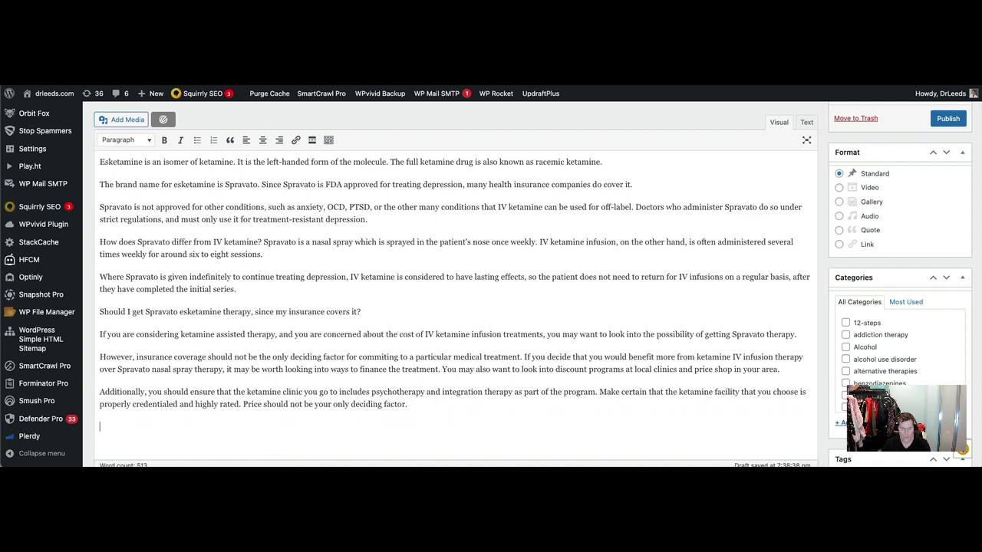
# Begin the paragraph with "When you have decided to look into ketamine therapy as a solution for depression or other conditions,"
pyautogui.write('When you hav')
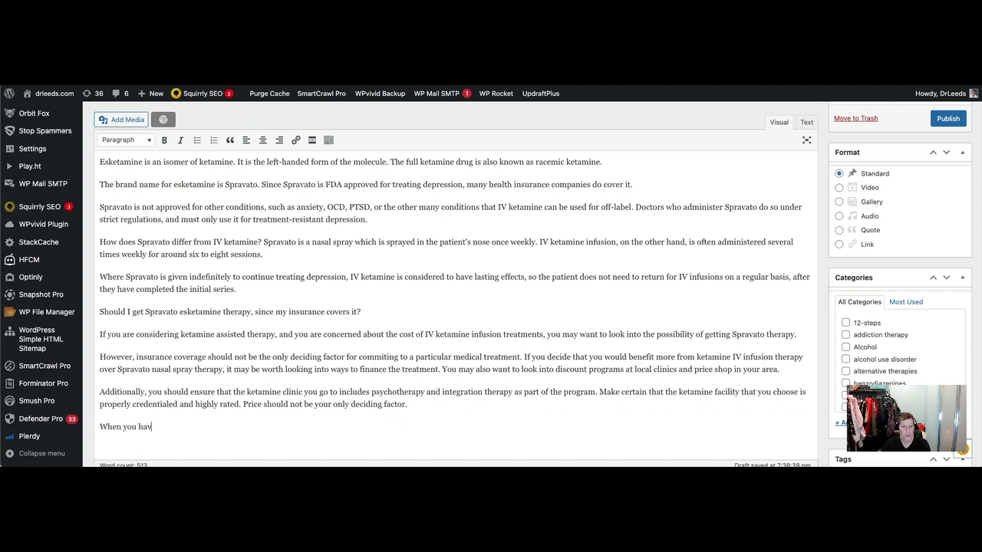
pyautogui.write('e decided to look into keta')
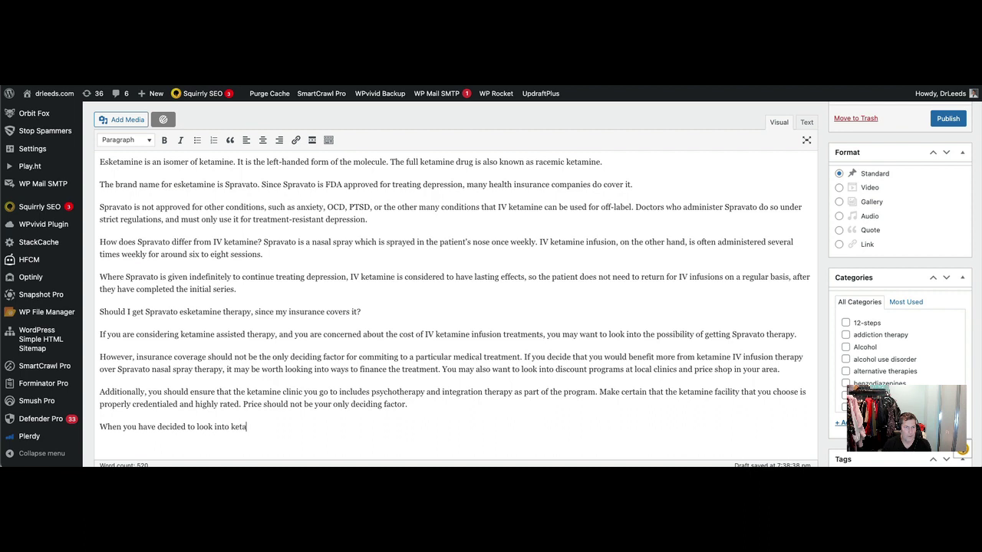
pyautogui.write('mine therapy as a ')
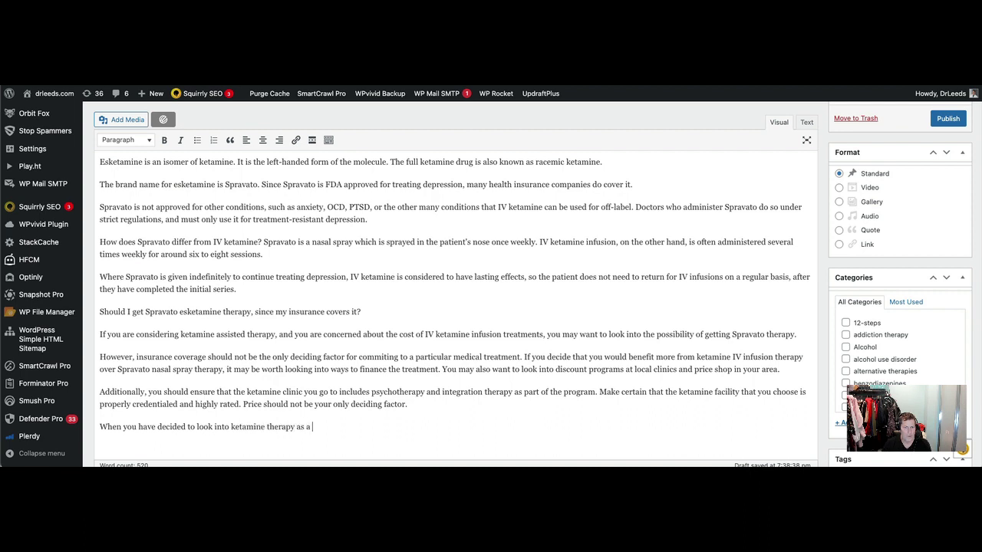
pyautogui.write('solution for depresson')
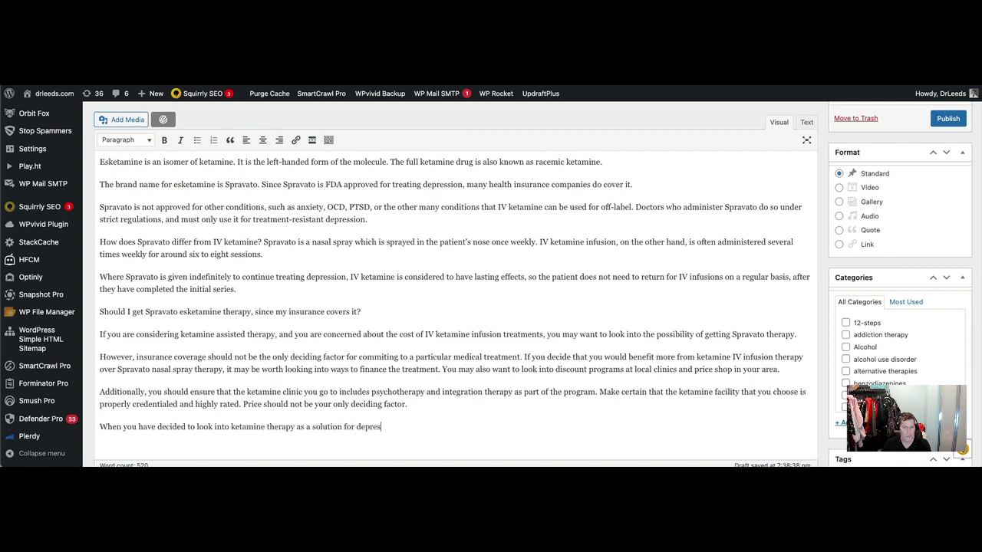
pyautogui.press('BackSpace')
pyautogui.write('ion or other conditions.')
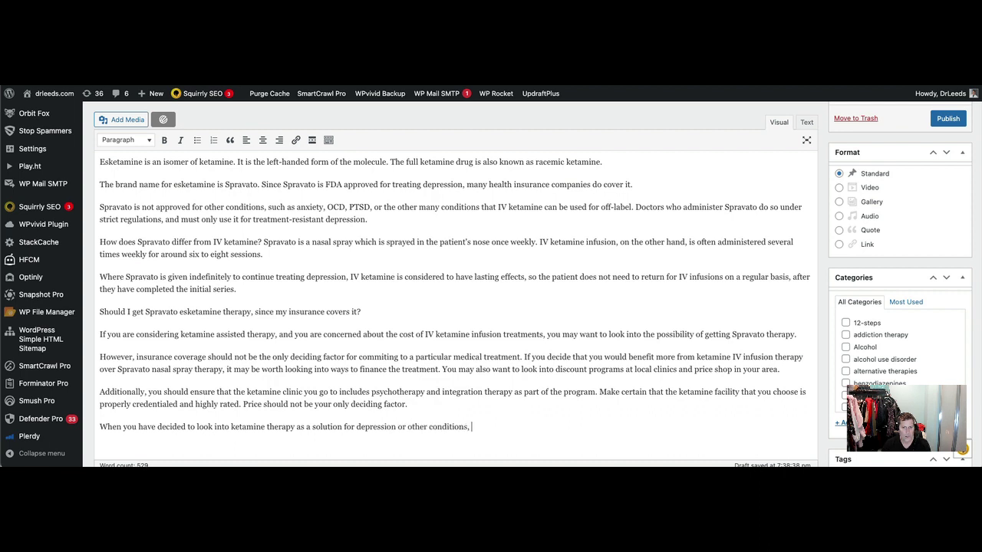
# Continue the sentence with "it is a good idea to speak with your primary care doctor"
pyautogui.write(' it is a good idea to speak with your d')
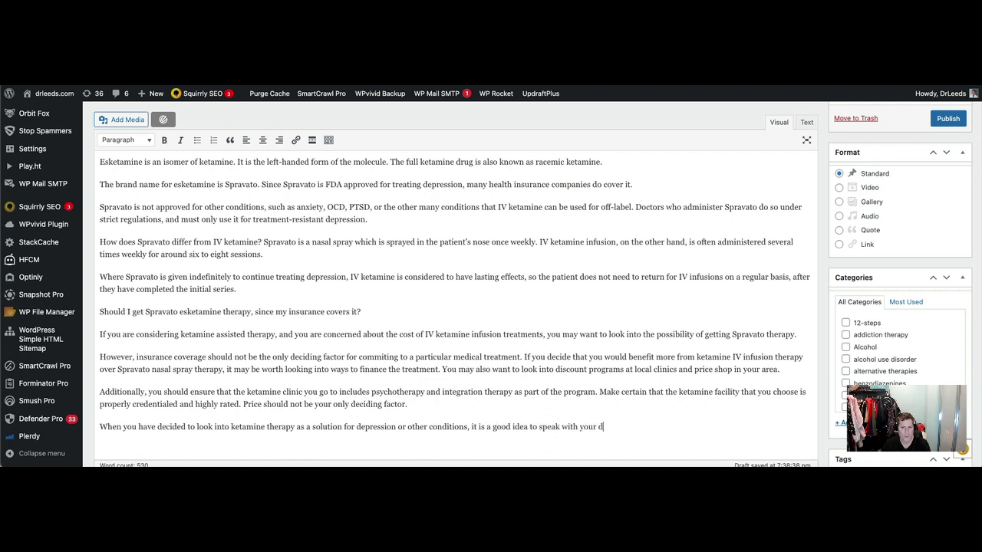
pyautogui.press('BackSpace')
pyautogui.write('primary care doctor')
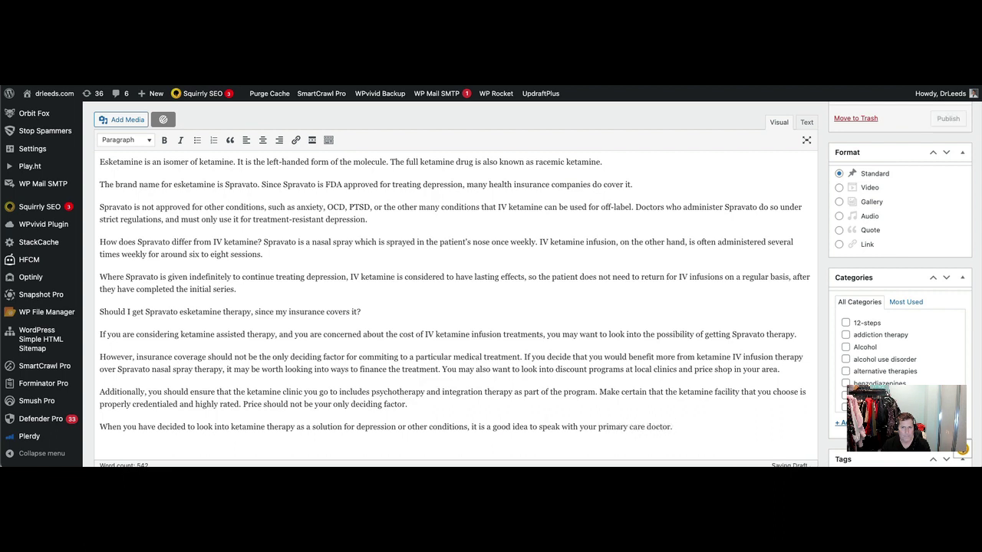
# End that sentence and add "Ask your doctor if they think that ketamine treatment might be a good idea to help with treatment-resistant depression."
pyautogui.write('. Ask your doctor if they think t')
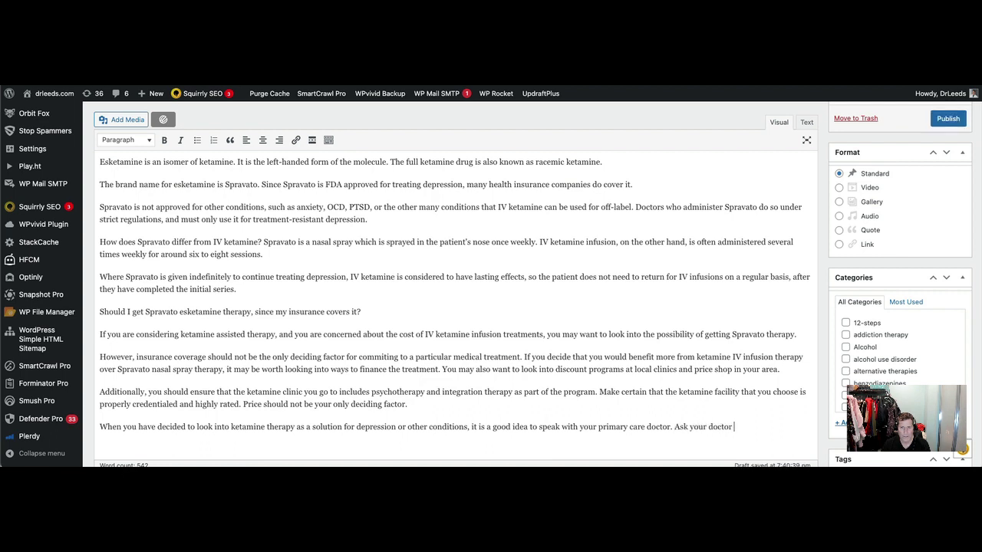
pyautogui.write('hat ketamine treatment')
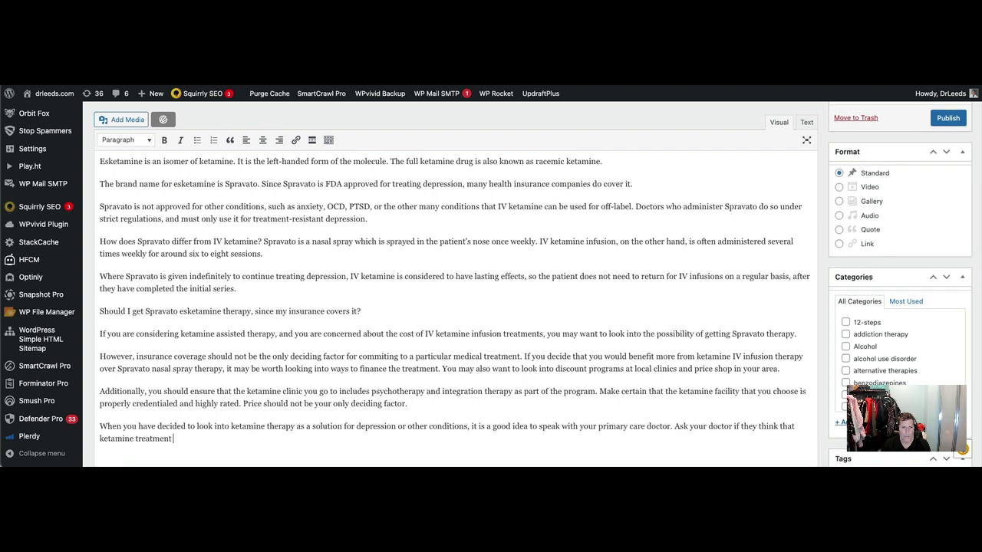
pyautogui.write(' might be a good idea to ')
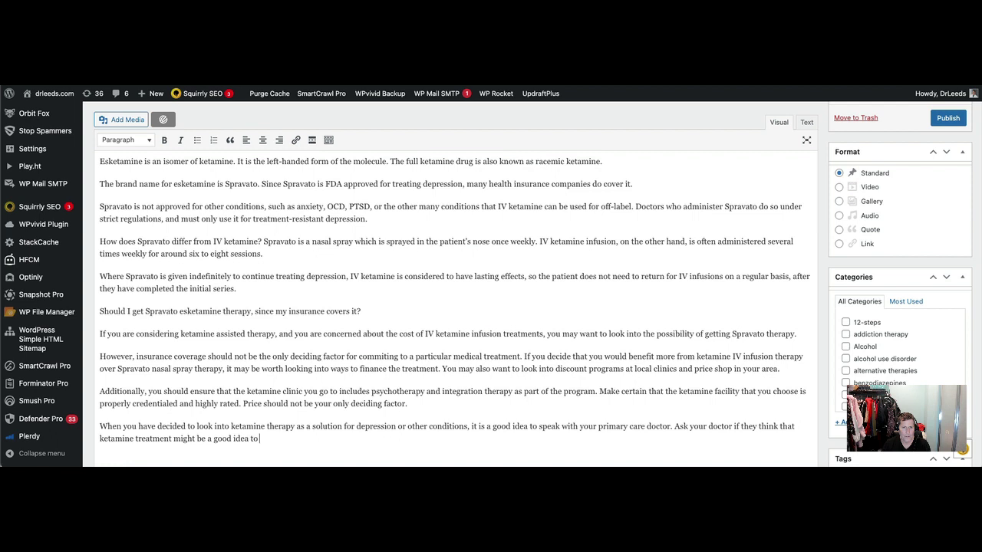
pyautogui.write('help with treatment')
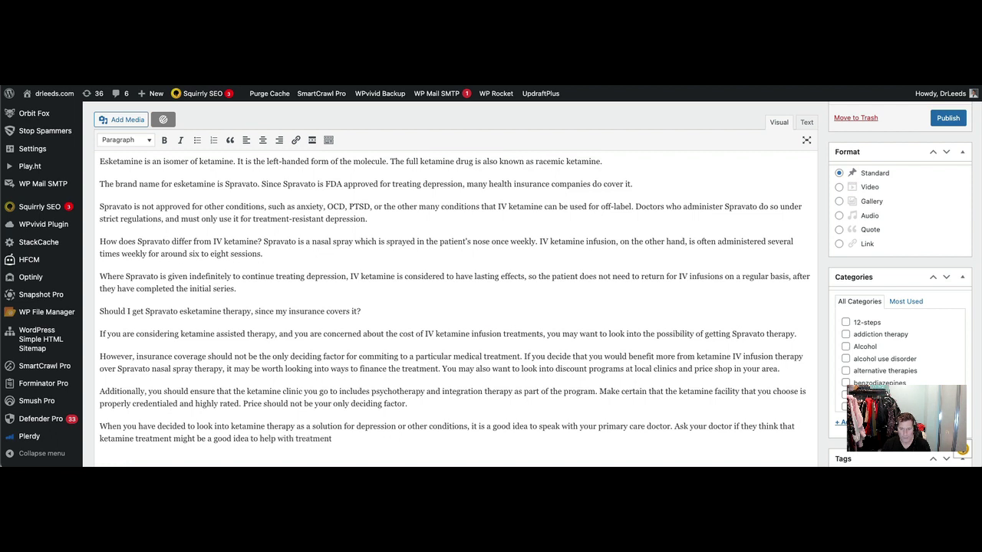
pyautogui.write('-resistant depression.')
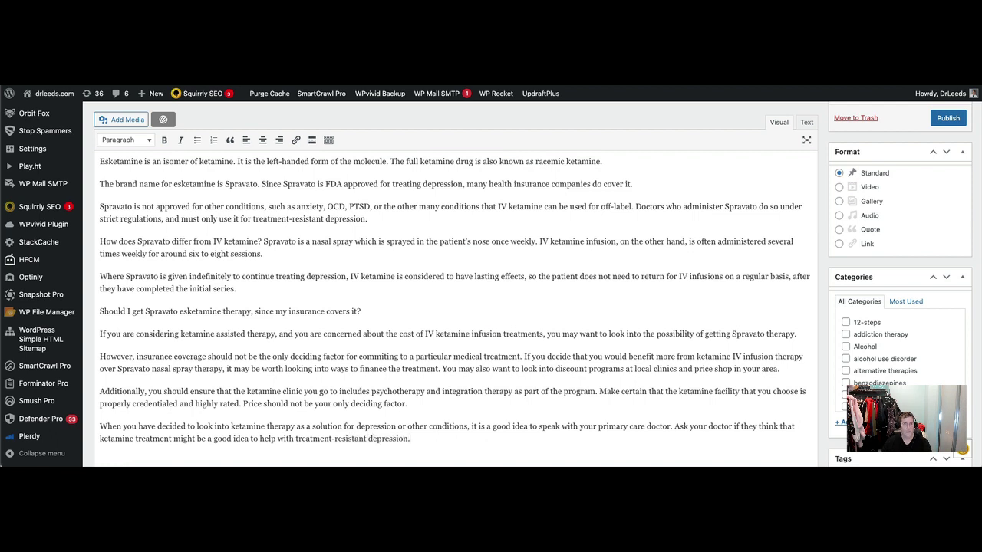
# Format the line "Should I get Spravato esketamine therapy, since my insurance covers it?" as Heading 2
pyautogui.scroll(-2, 320, 314)
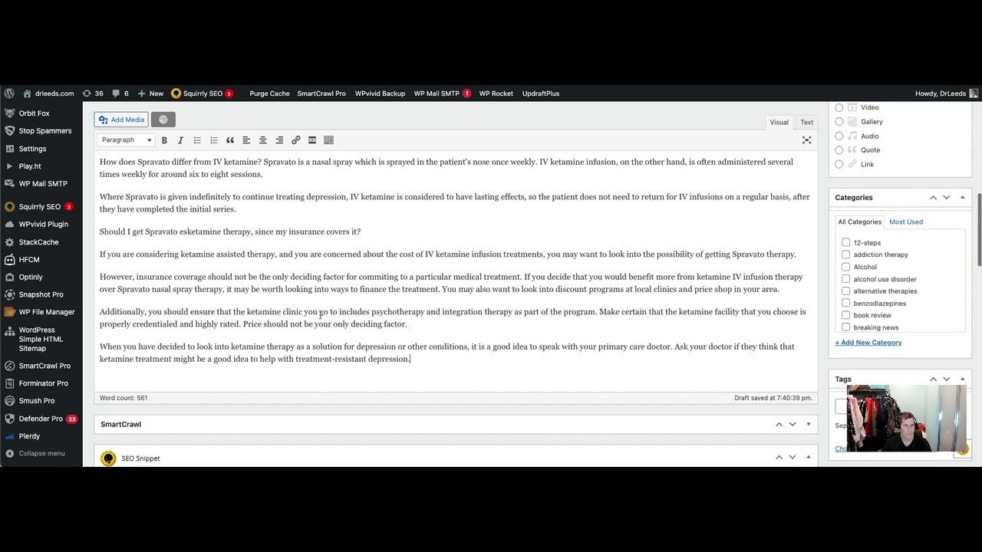
pyautogui.scroll(2, 320, 314)
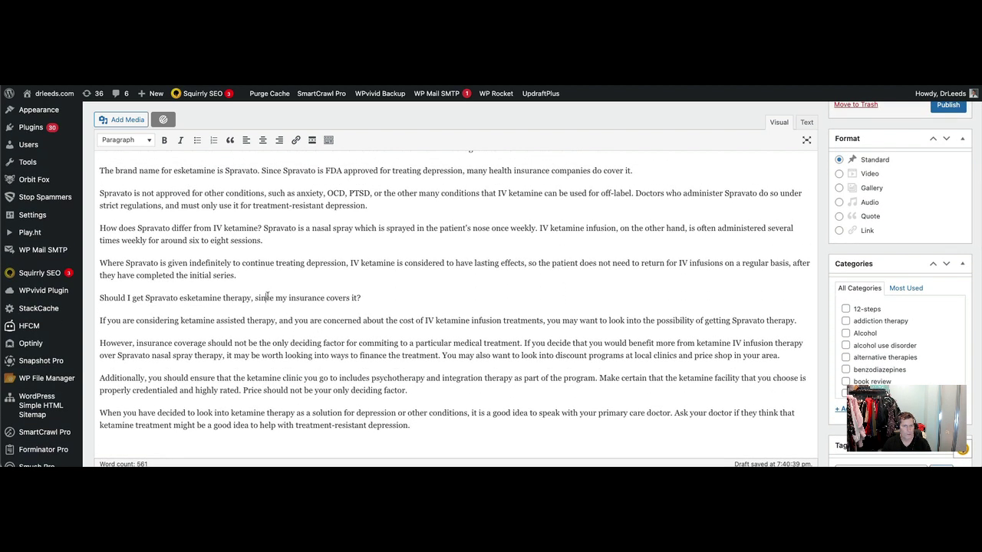
pyautogui.tripleClick(267, 298)
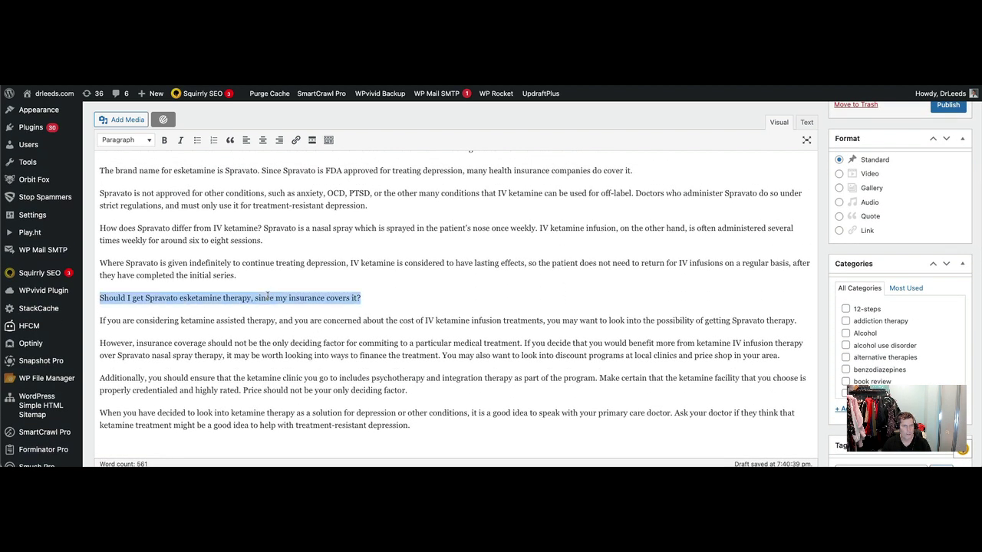
pyautogui.click(144, 142)
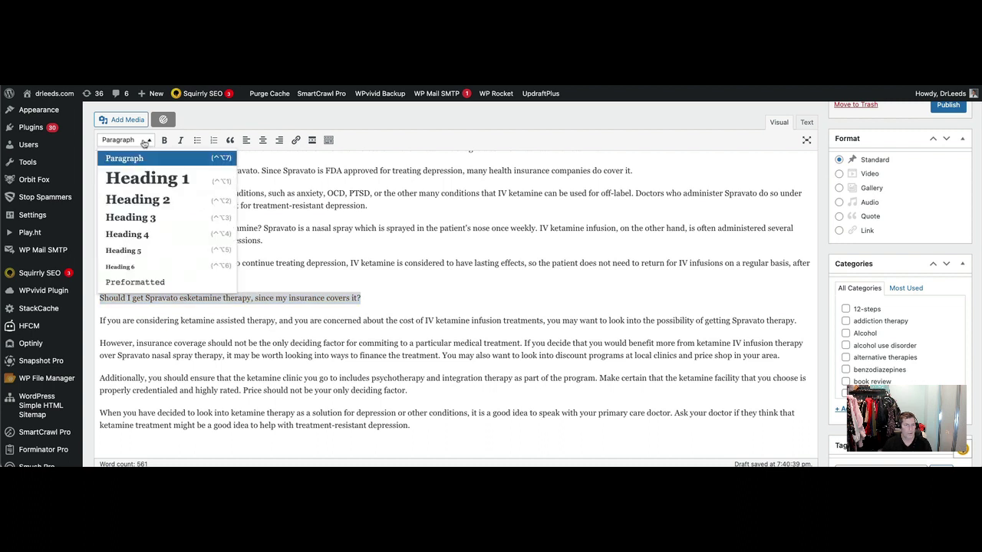
pyautogui.click(144, 199)
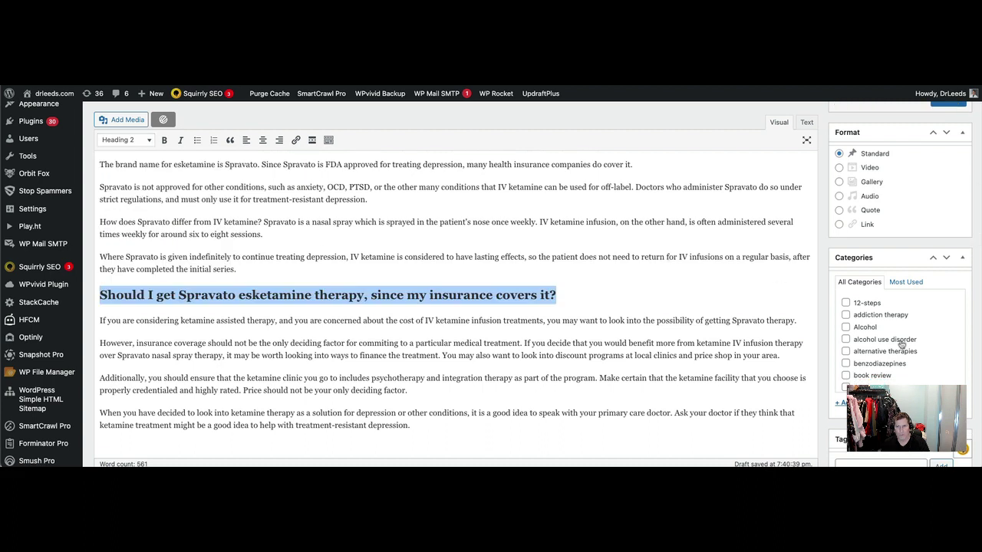
# Assign the post to the ketamine category
pyautogui.scroll(-3, 901, 346)
pyautogui.scroll(-5, 902, 346)
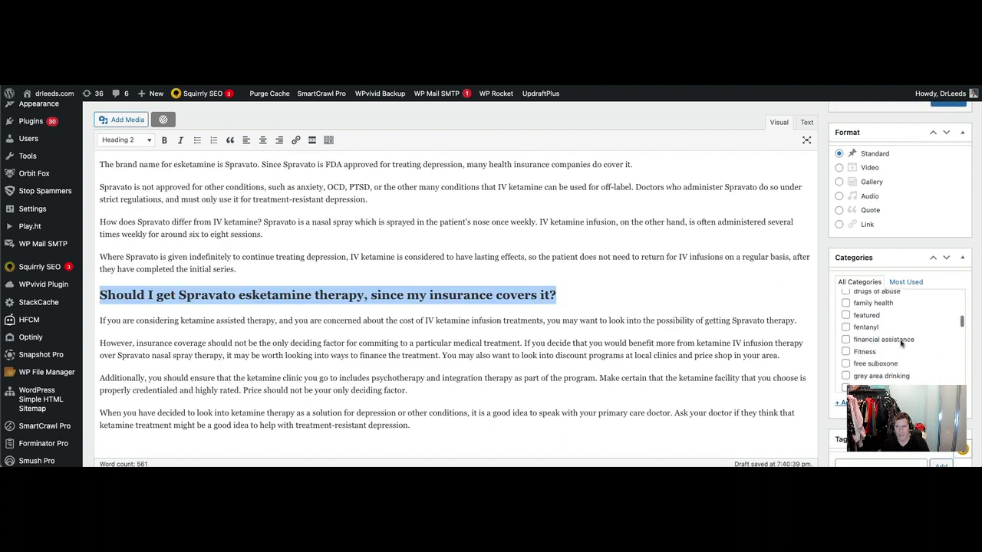
pyautogui.scroll(-4, 902, 346)
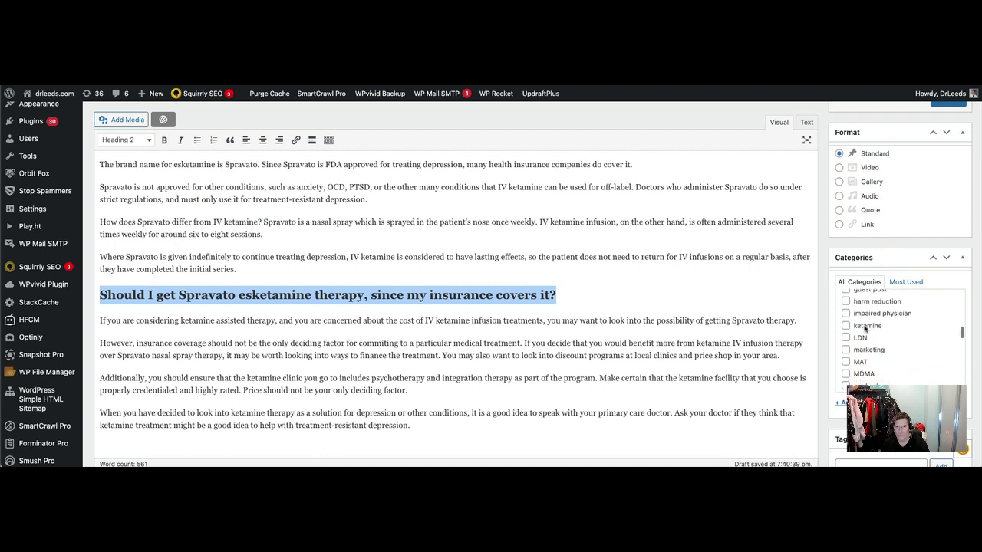
pyautogui.click(846, 325)
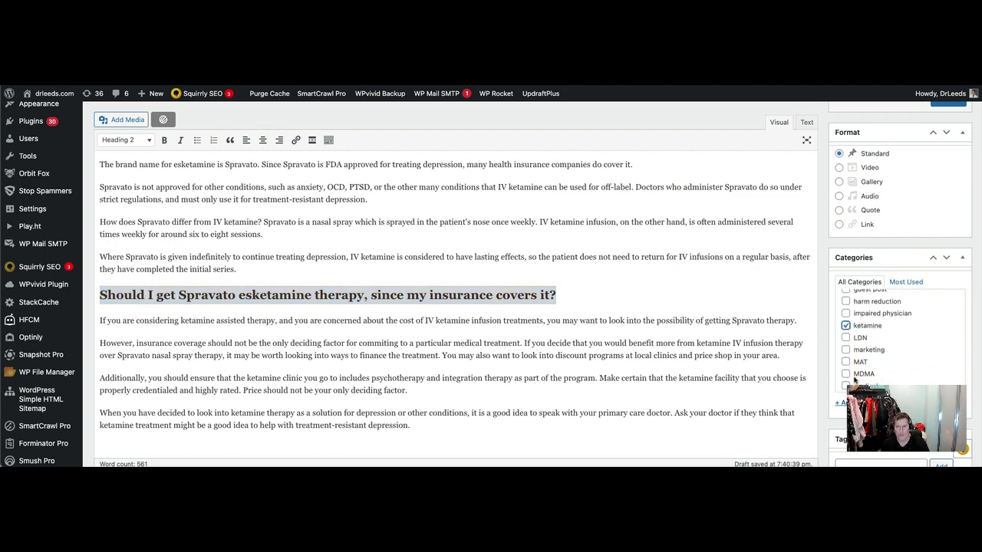
# Add insurance-related tags to the post, including "is ketamine covered by insurance"
pyautogui.scroll(-1, 856, 382)
pyautogui.scroll(-2, 874, 383)
pyautogui.scroll(-2, 875, 414)
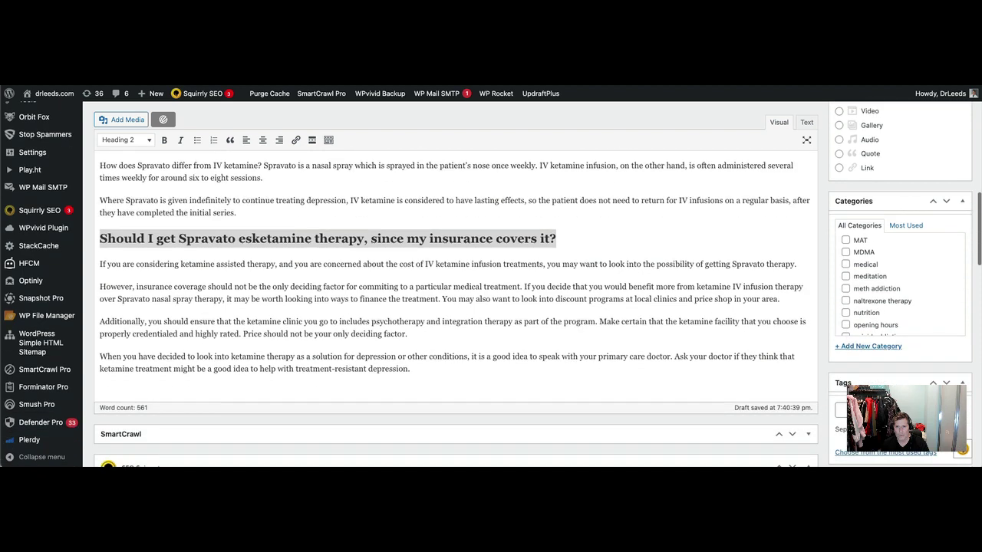
pyautogui.click(873, 411)
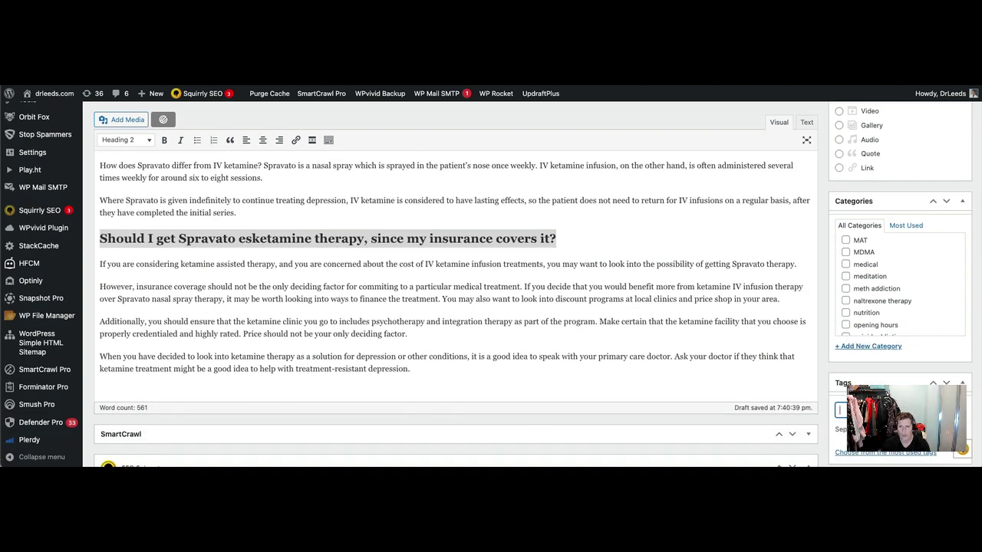
pyautogui.write('ins')
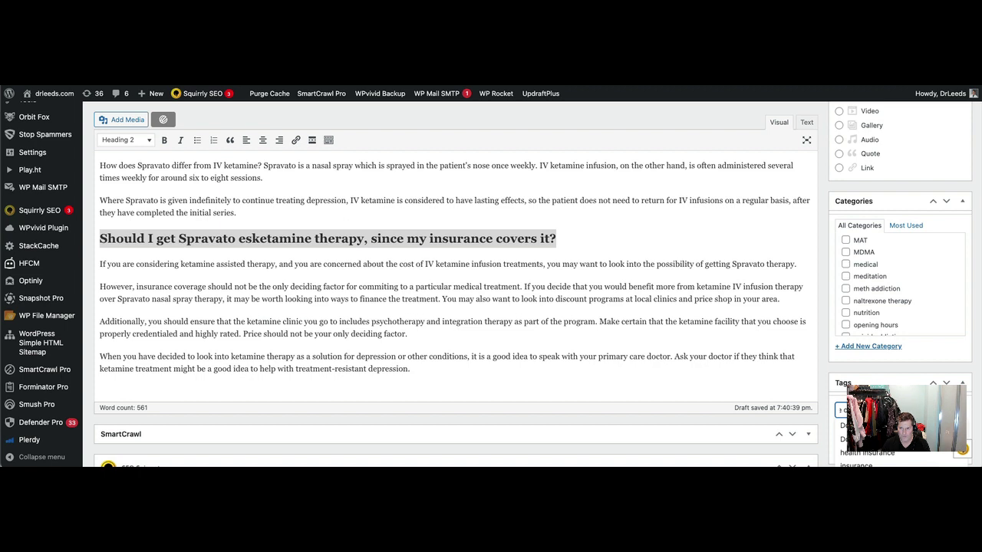
pyautogui.write('ce,')
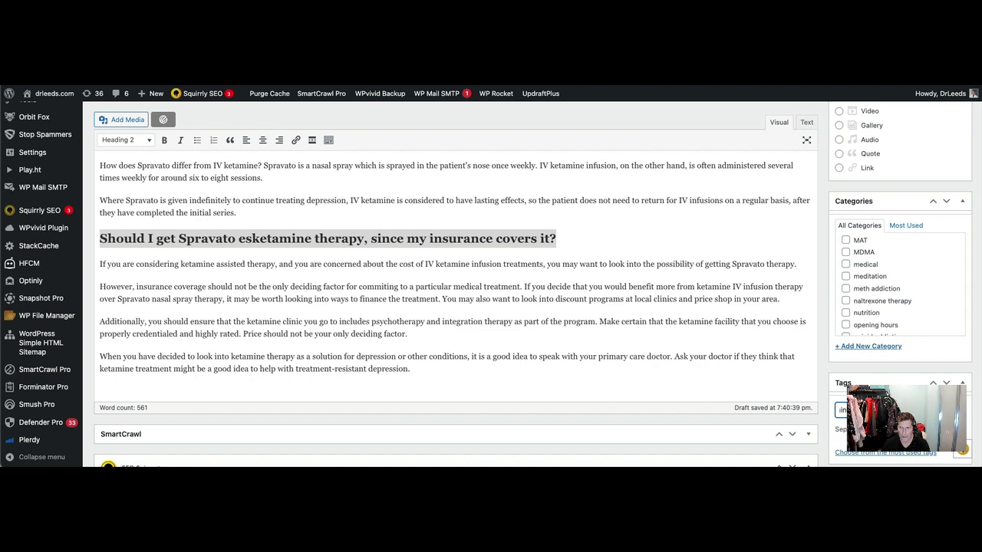
pyautogui.press('Return')
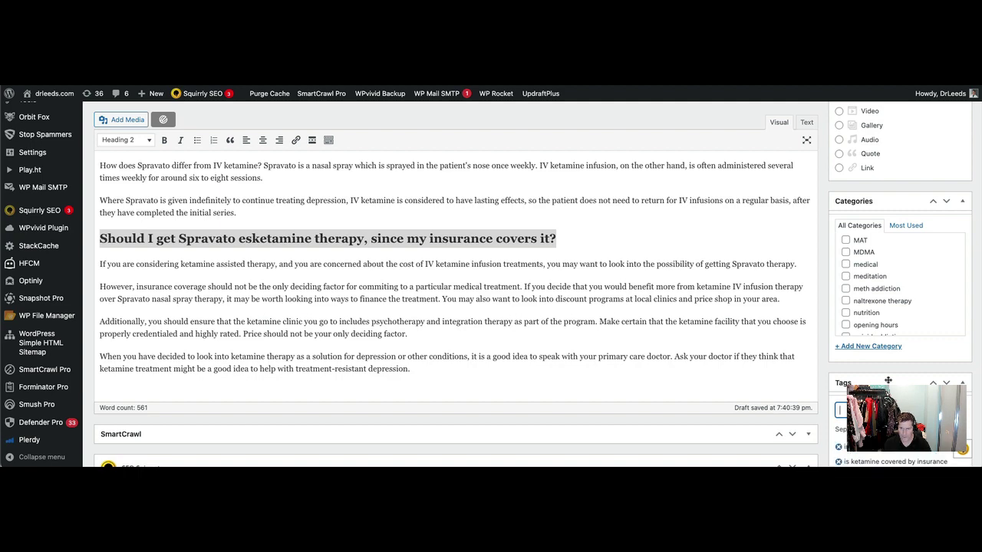
# Look over the post's category list, tags and remaining settings
pyautogui.scroll(-2, 888, 382)
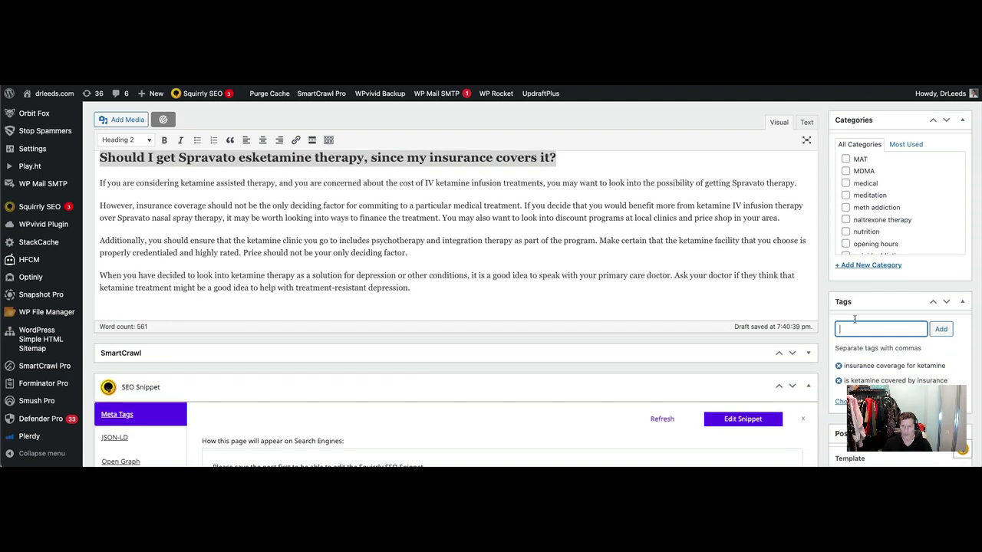
pyautogui.scroll(-5, 875, 228)
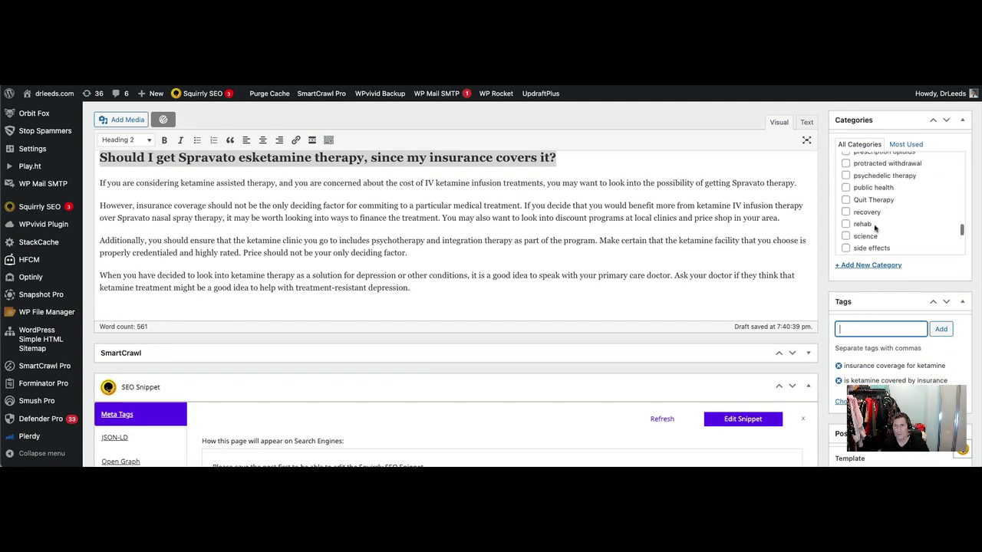
pyautogui.scroll(8, 875, 227)
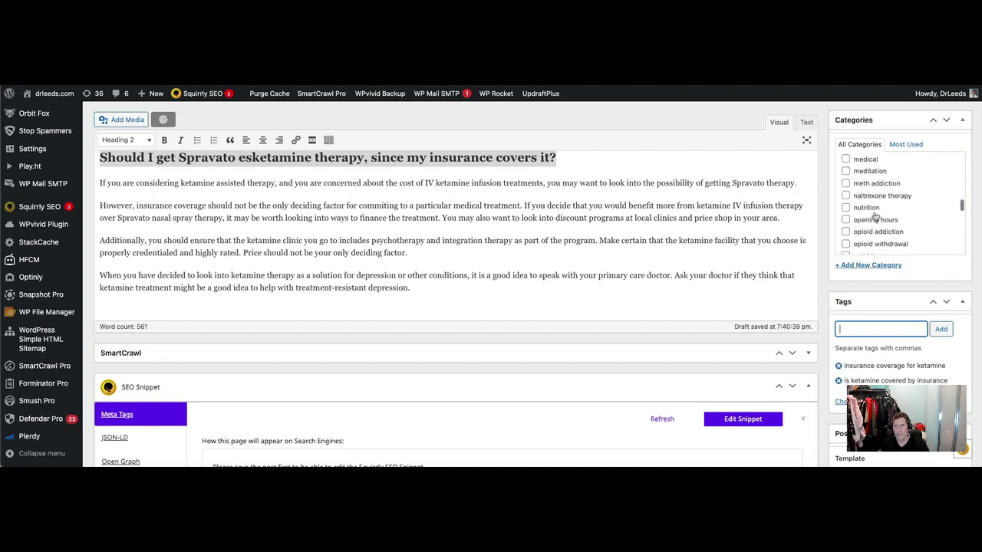
pyautogui.scroll(3, 875, 216)
pyautogui.scroll(-5, 861, 323)
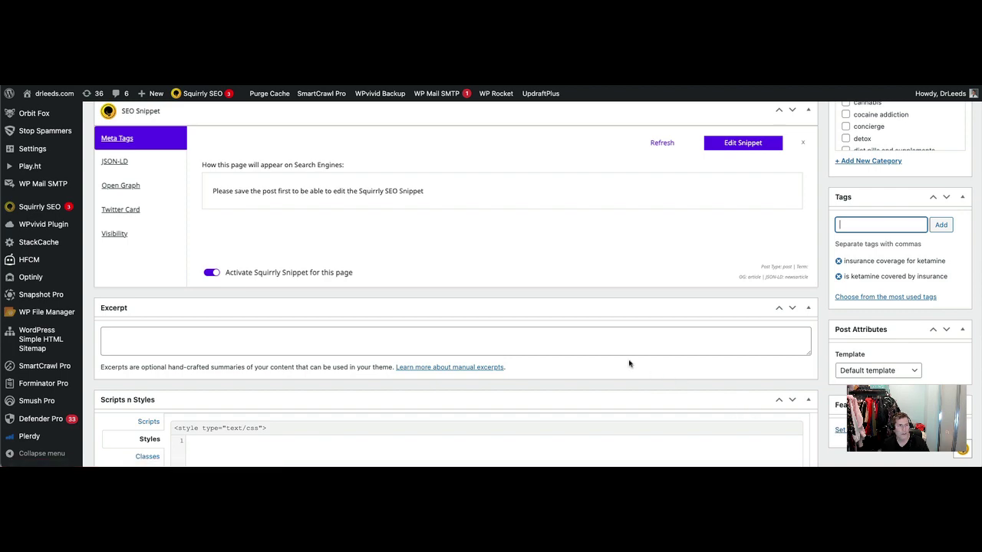
pyautogui.scroll(15, 532, 297)
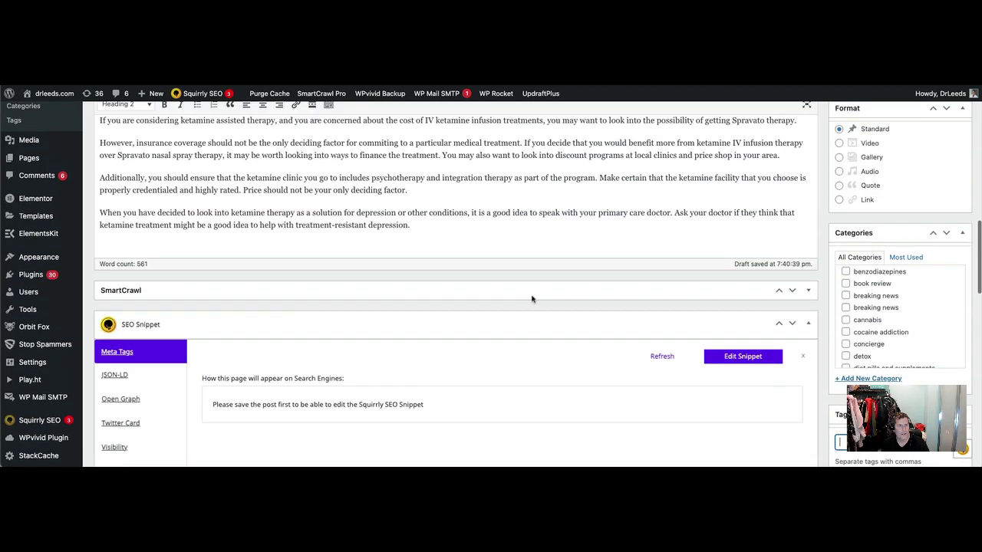
pyautogui.scroll(5, 531, 296)
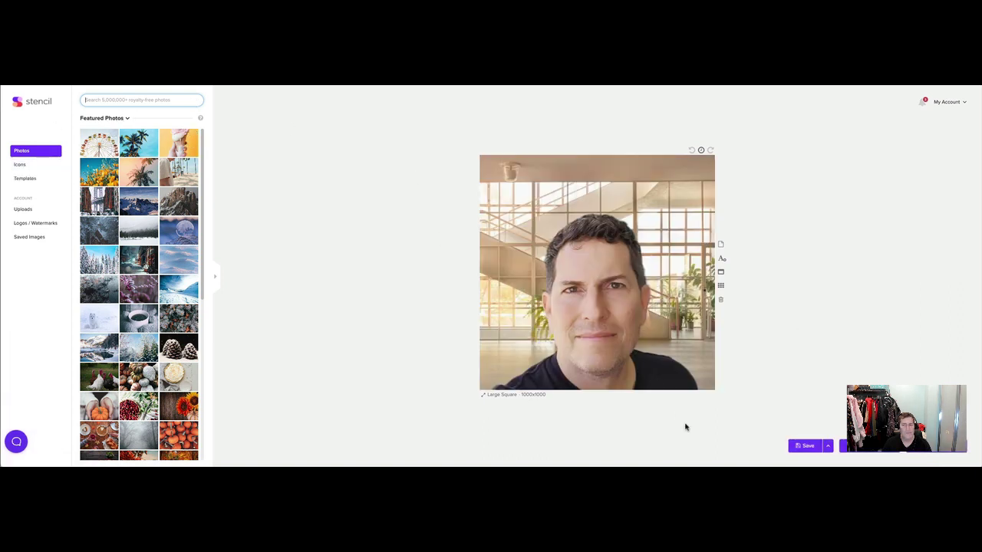
# In Stencil, resize the canvas to the Blog Post Feature preset, 1200x600
pyautogui.click(514, 395)
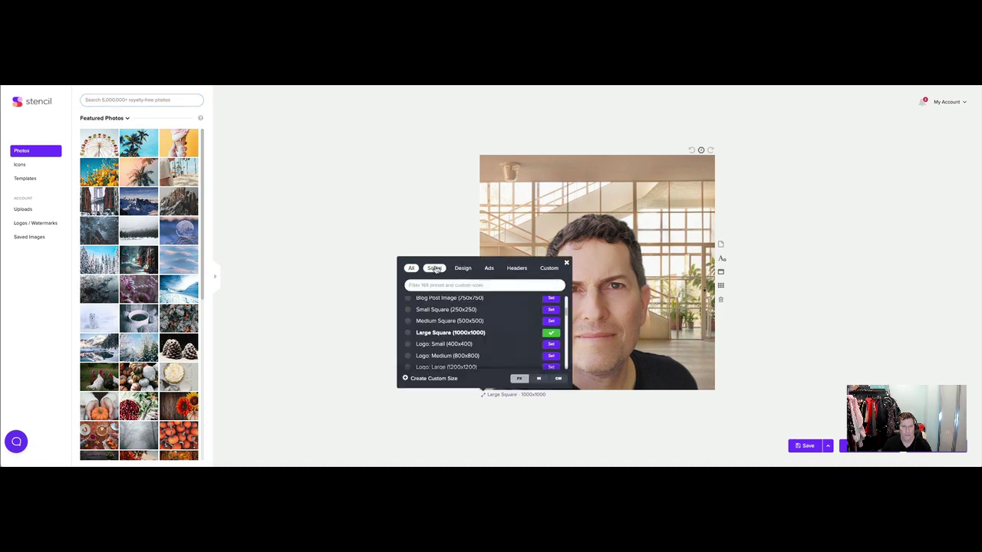
pyautogui.click(434, 267)
pyautogui.click(463, 268)
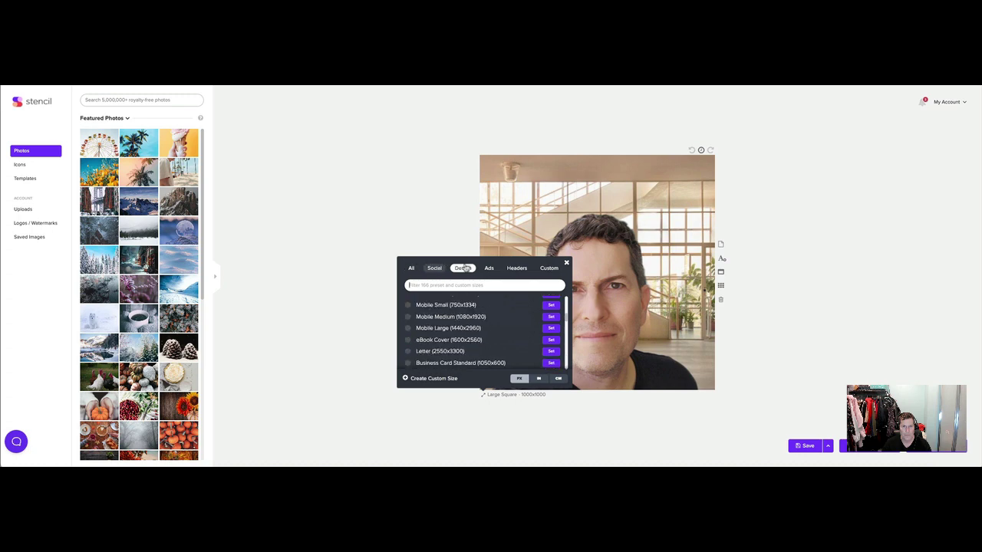
pyautogui.scroll(3, 465, 316)
pyautogui.click(456, 305)
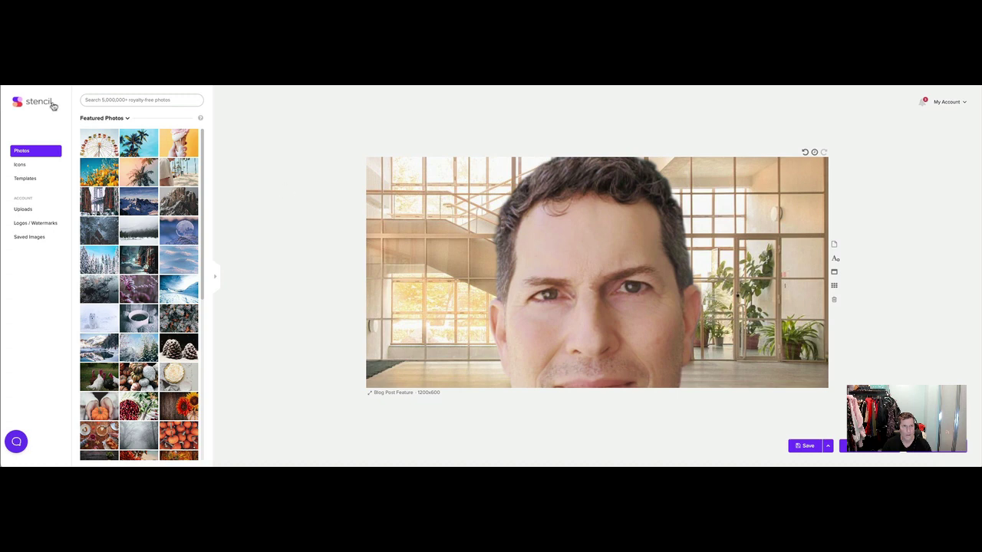
# Search the stock photos for "health insurance" and use the overhead shot of hands on a laptop beside a plant as background
pyautogui.click(132, 98)
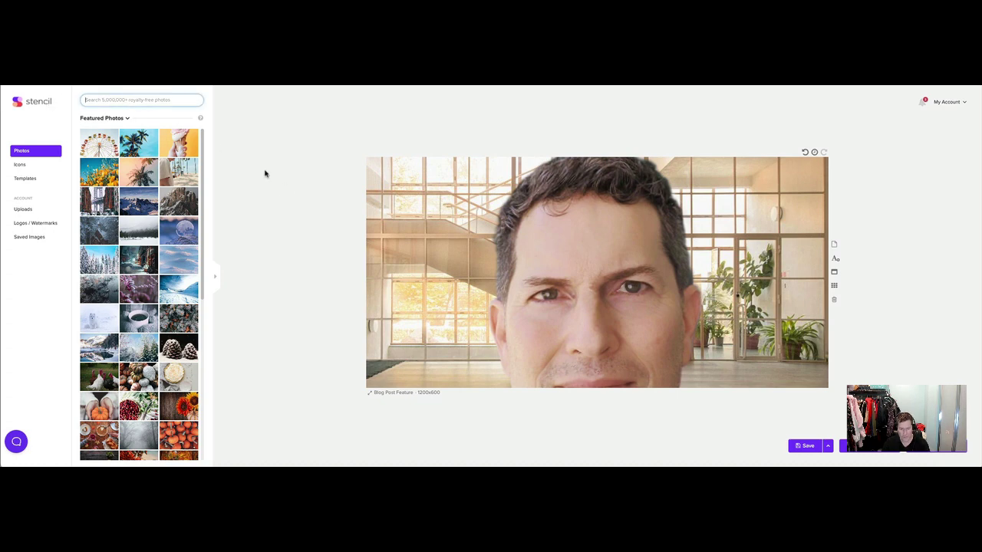
pyautogui.write('health')
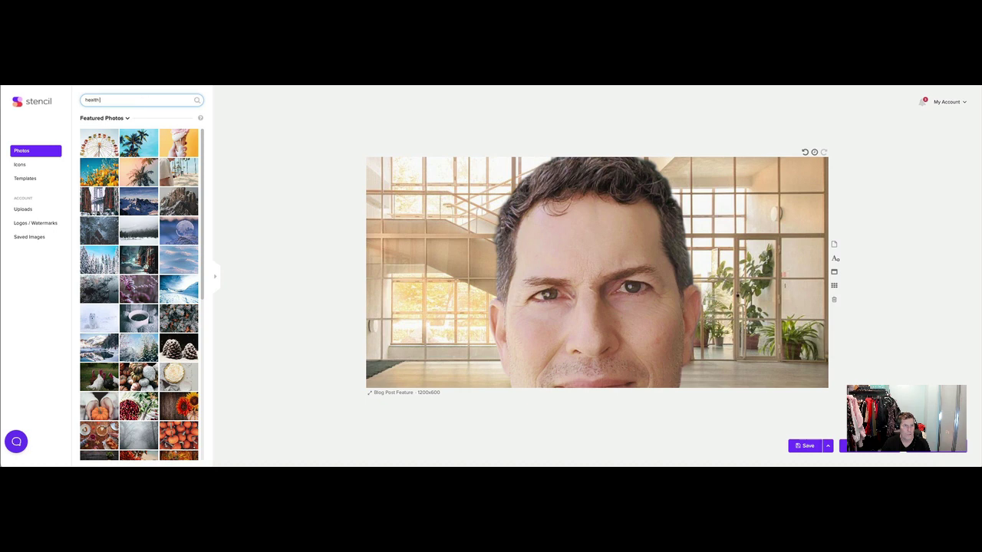
pyautogui.write(' insurance')
pyautogui.press('Return')
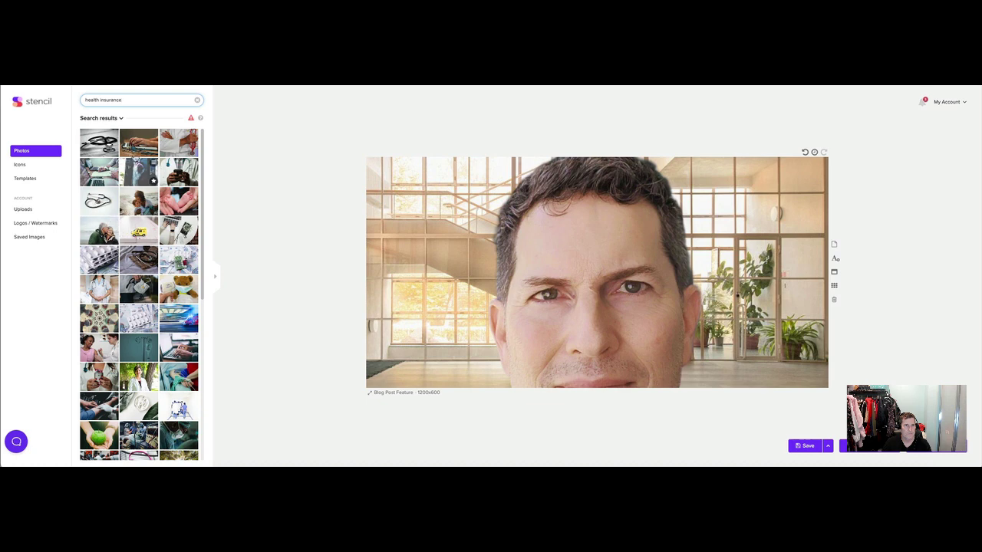
pyautogui.click(139, 137)
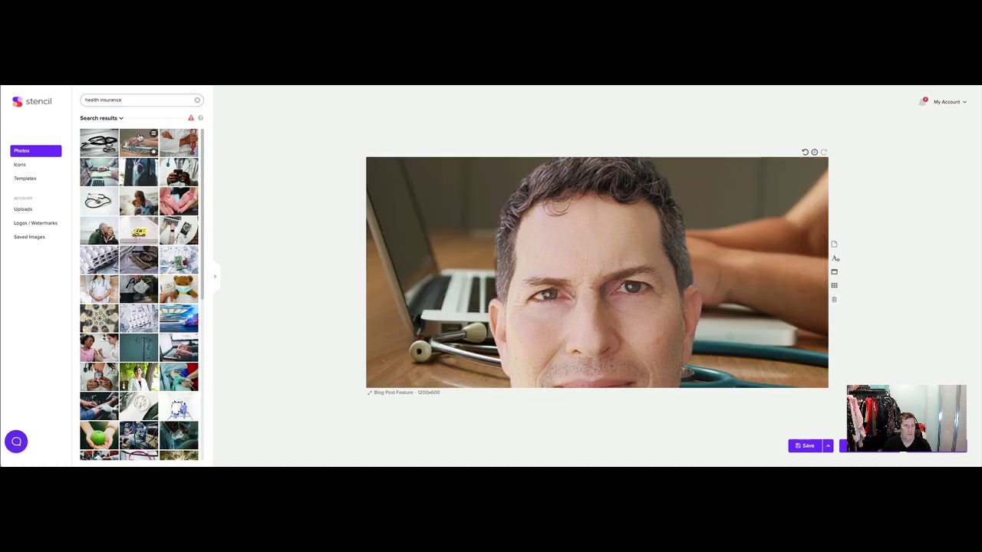
# Delete the portrait from the canvas and shift the laptop background photo downward
pyautogui.click(562, 286)
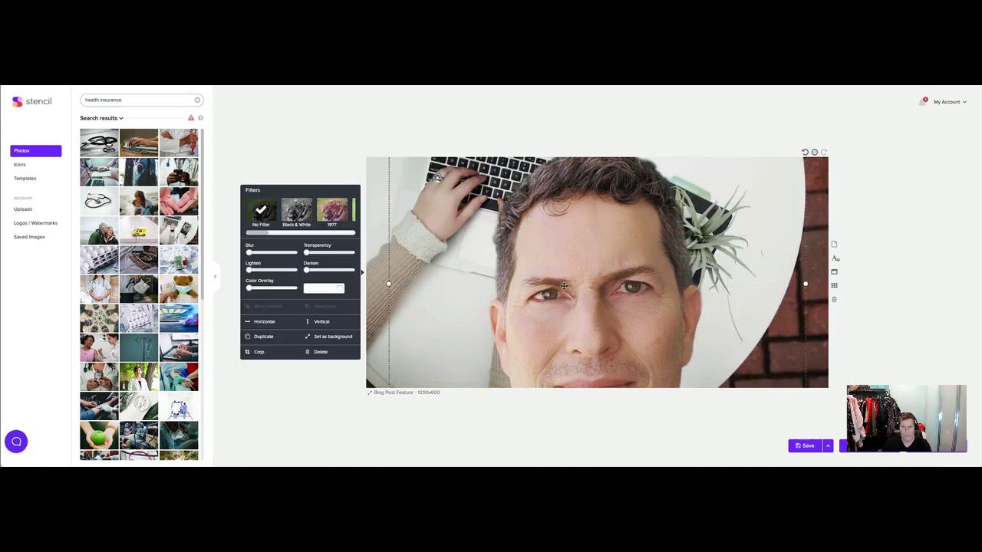
pyautogui.press('Delete')
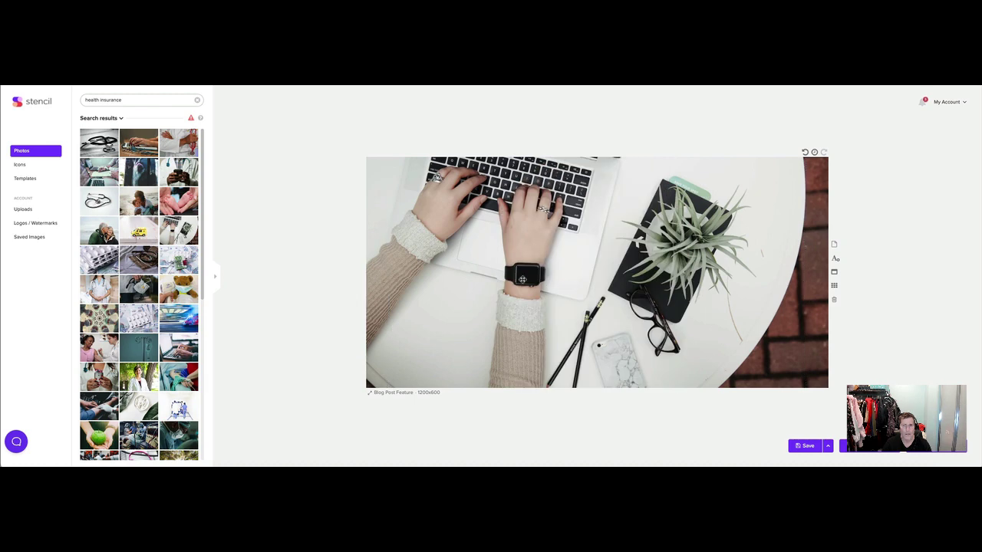
pyautogui.click(548, 330)
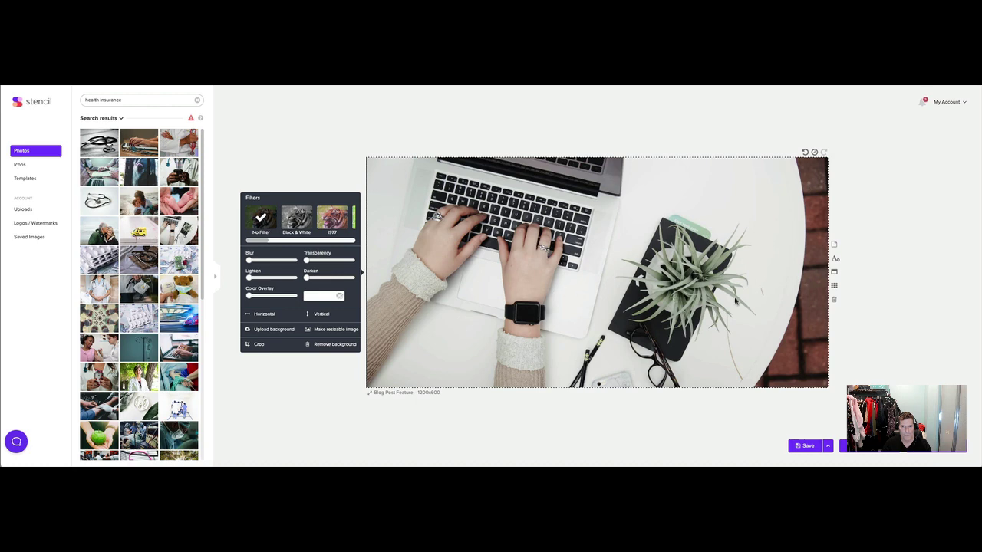
# Download the image as a 1200 x 600 JPG named "Does health insurance cover ketamine" with Maximum compression
pyautogui.click(844, 446)
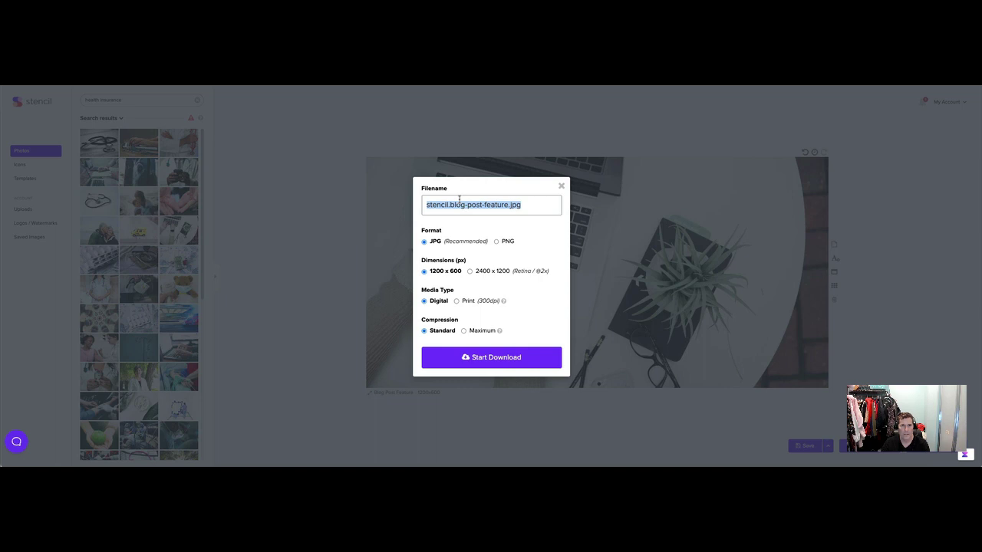
pyautogui.write('keta')
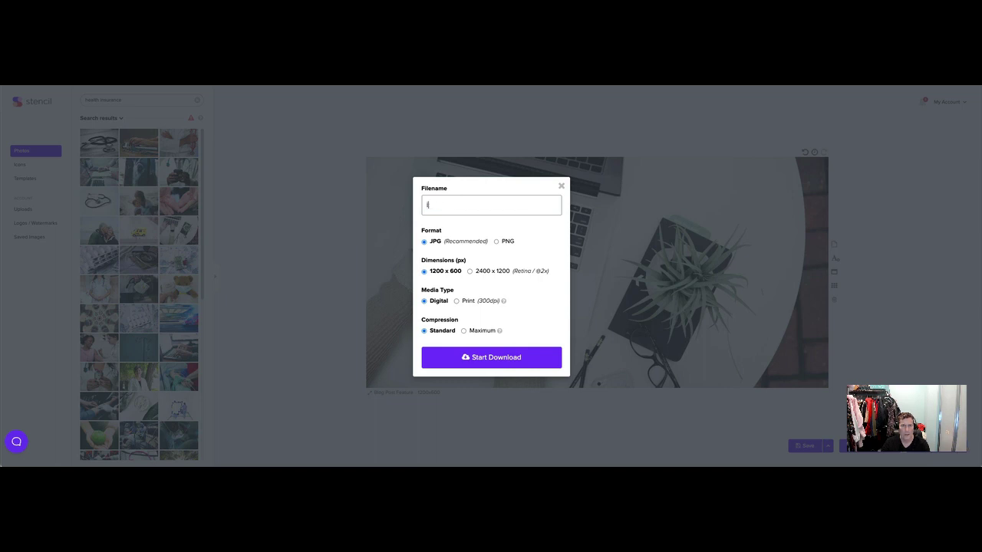
pyautogui.write('health insurance cover ketamine')
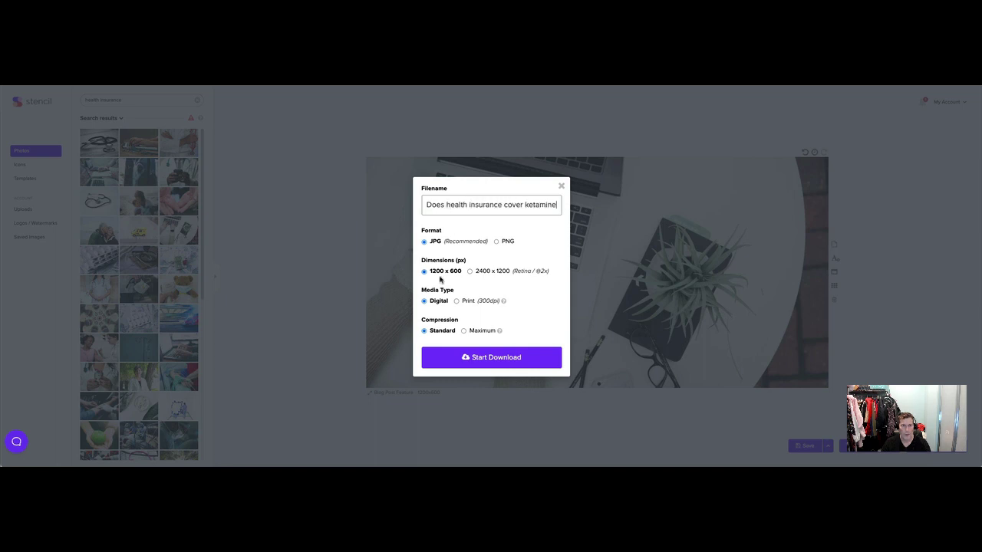
pyautogui.click(464, 330)
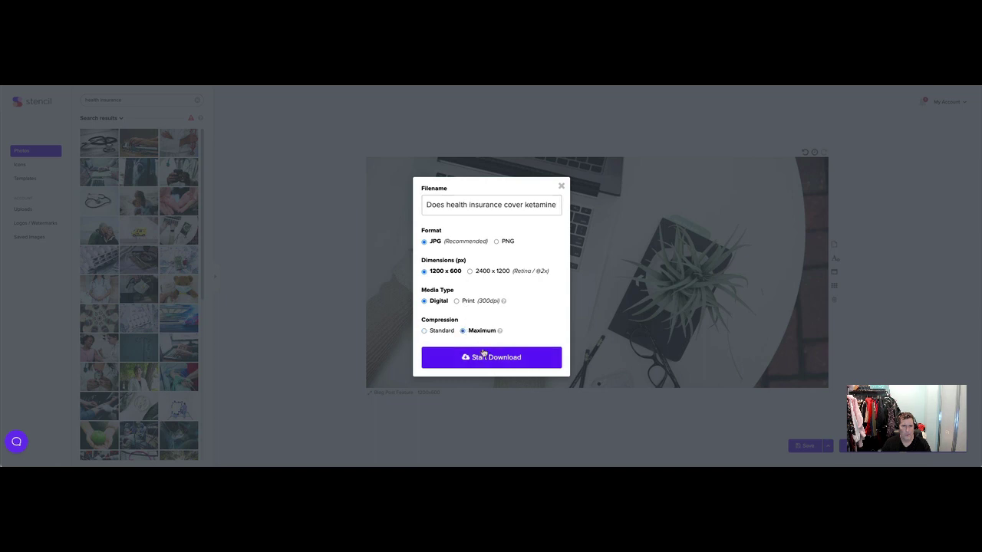
pyautogui.click(481, 355)
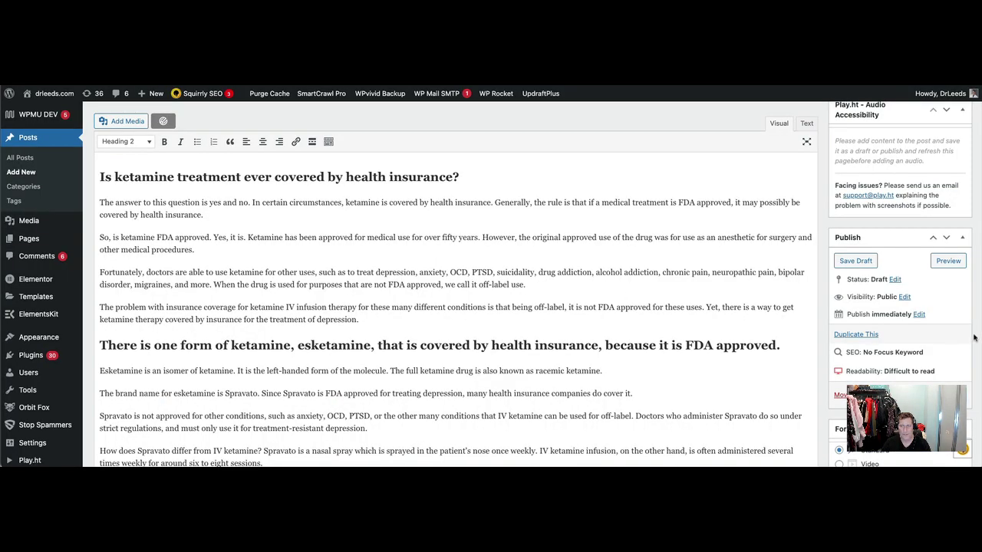
# Back in the WordPress post, add the tags "esketamine" and "Spravato"
pyautogui.scroll(-5, 913, 334)
pyautogui.scroll(-5, 905, 338)
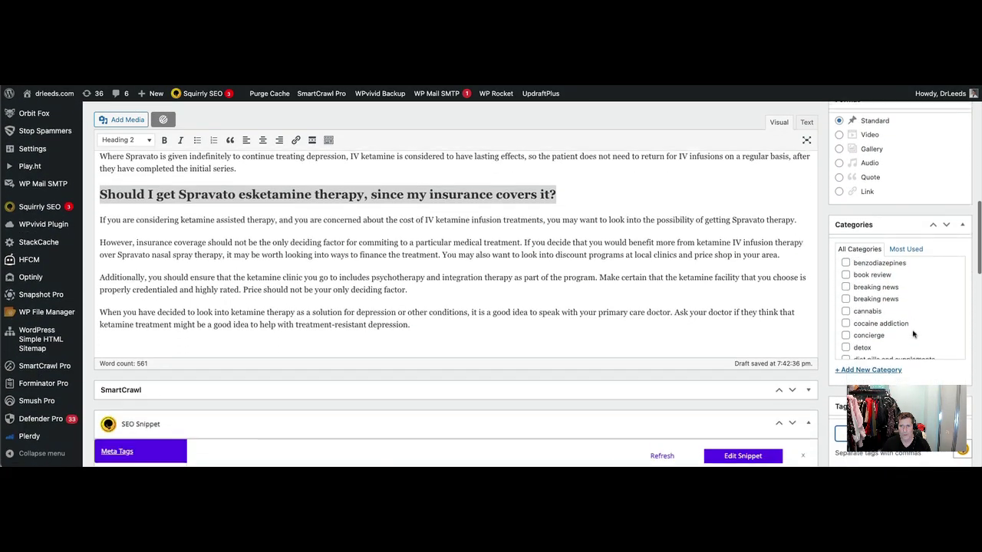
pyautogui.scroll(-5, 887, 338)
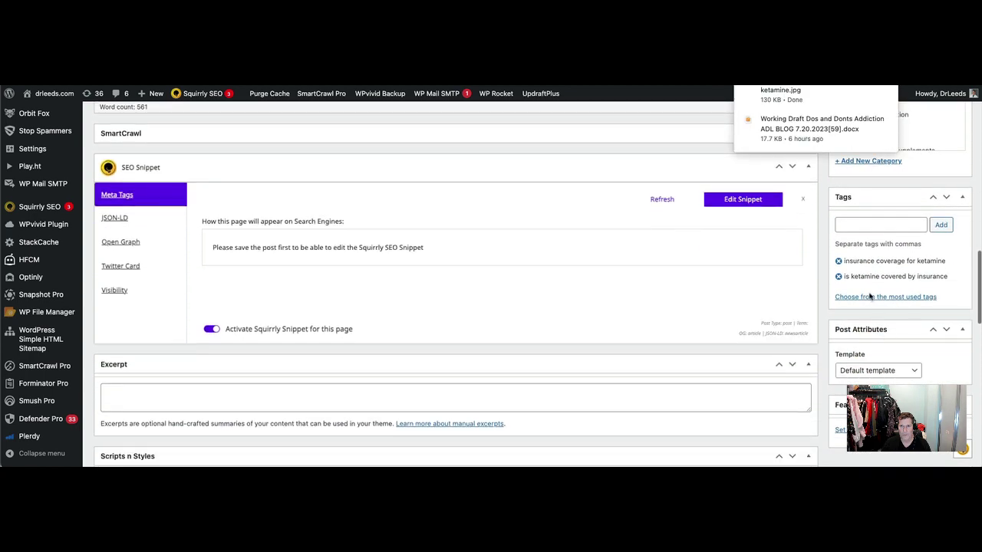
pyautogui.click(868, 225)
pyautogui.write('e')
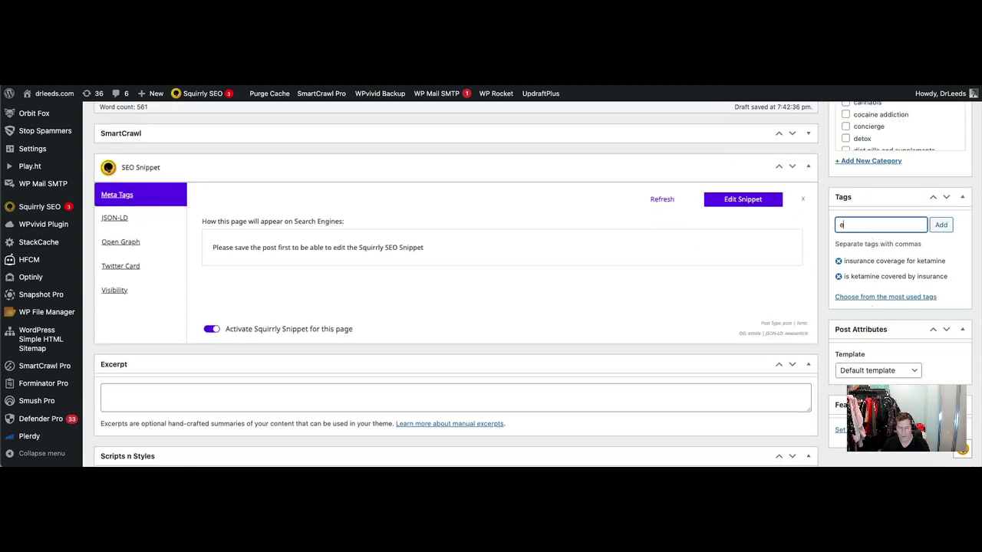
pyautogui.write('sketamine')
pyautogui.press('Return')
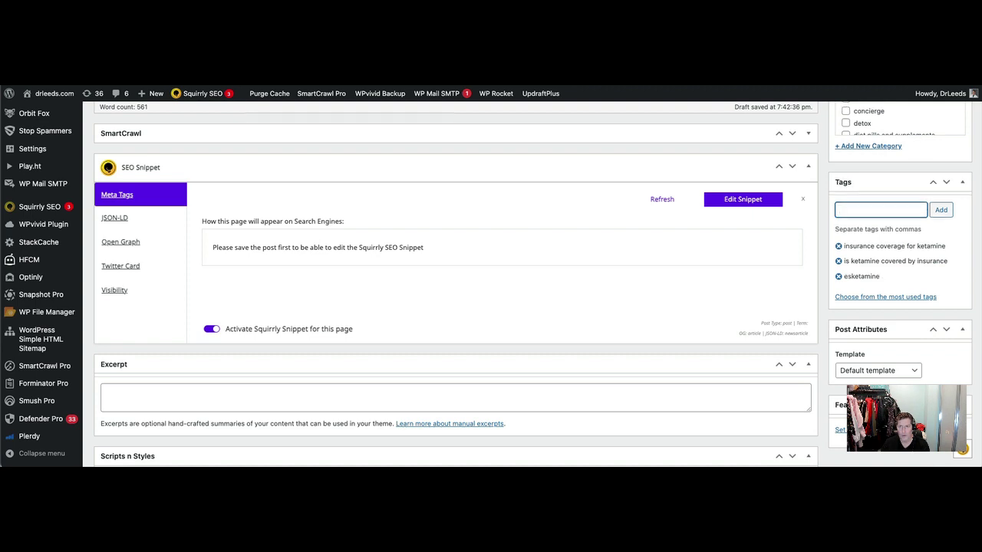
pyautogui.write('Spravato')
pyautogui.press('Return')
# Upload the downloaded ketamine insurance image for the featured image and give it the alt text "Is ketamine covered by insurance?"
pyautogui.click(840, 430)
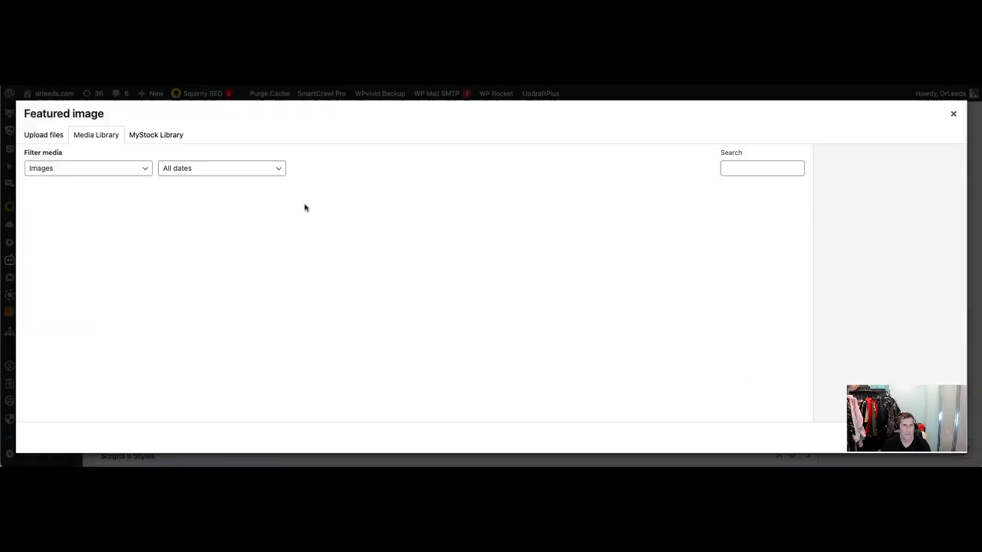
pyautogui.click(54, 142)
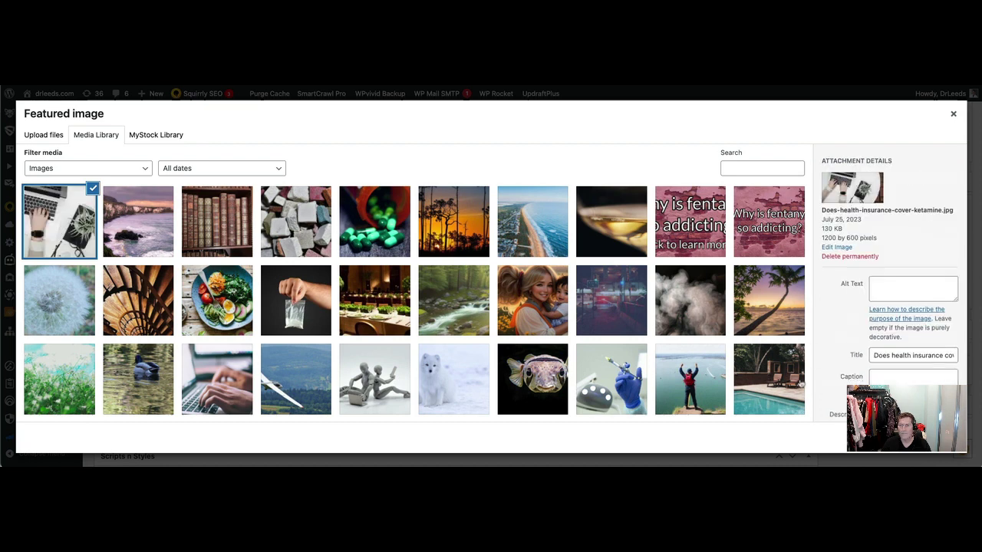
pyautogui.click(897, 277)
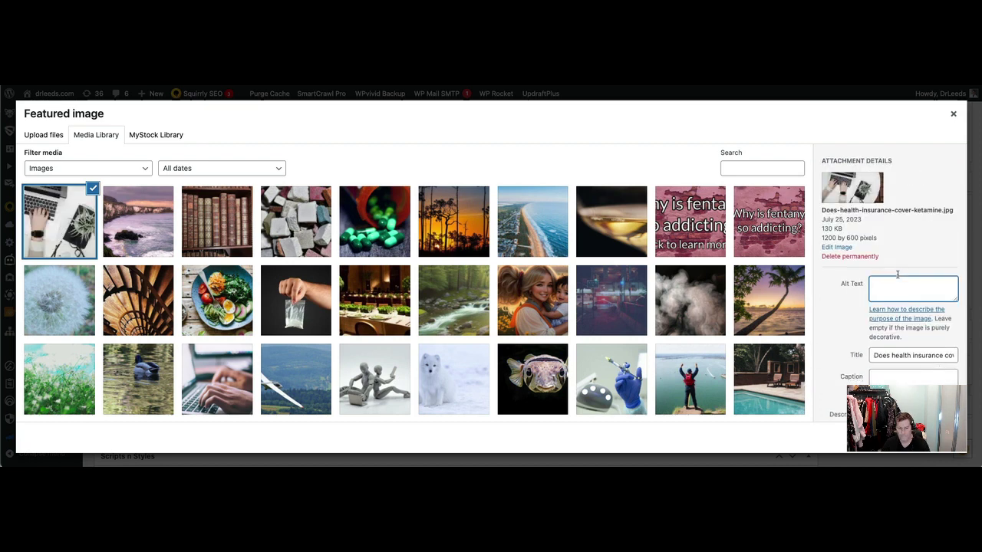
pyautogui.write('Is ketamine covered by insurance')
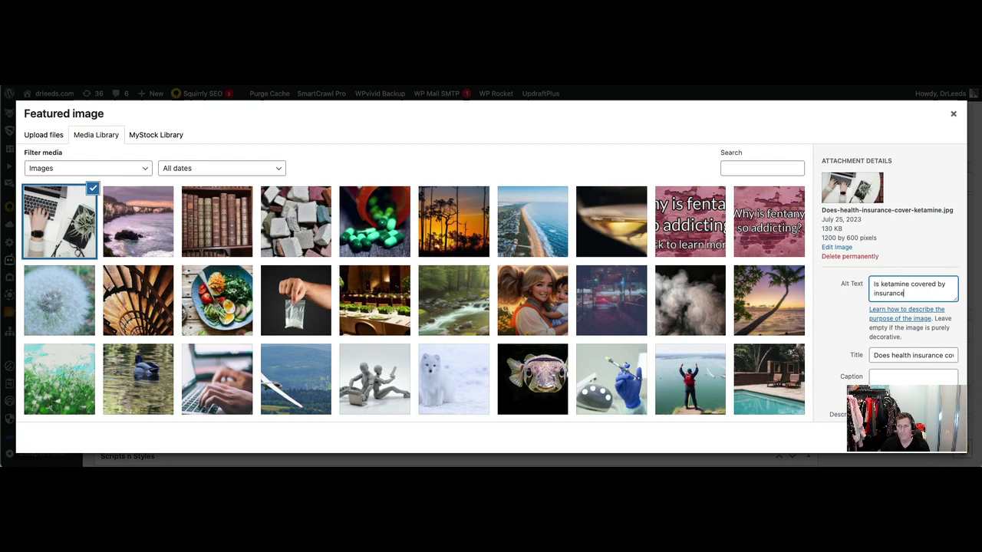
pyautogui.write('?')
# Enter the image description "Does insurance cover ketamine treatment?" and set the image as the post's featured image
pyautogui.scroll(-1, 910, 345)
pyautogui.click(902, 358)
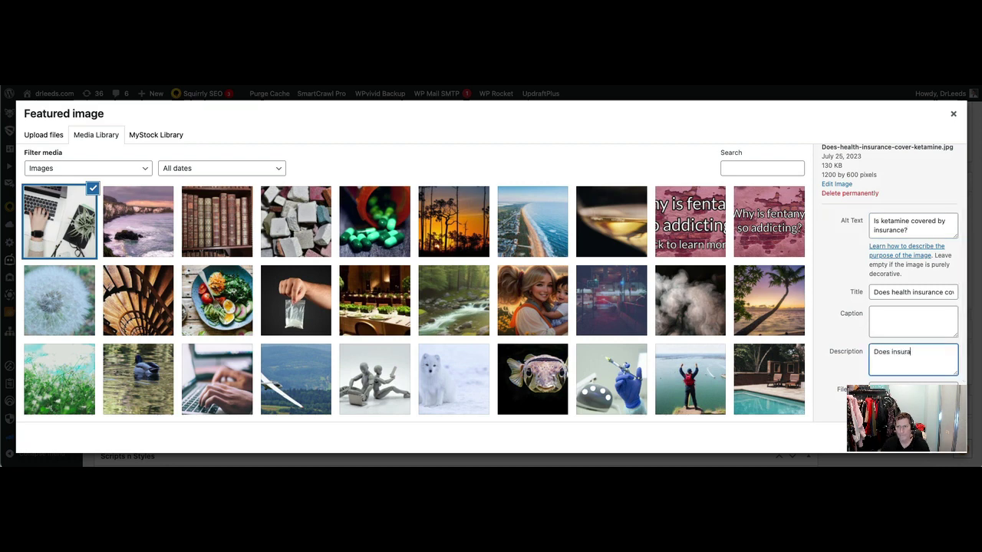
pyautogui.write('Does insurance cover ketamine treatment?')
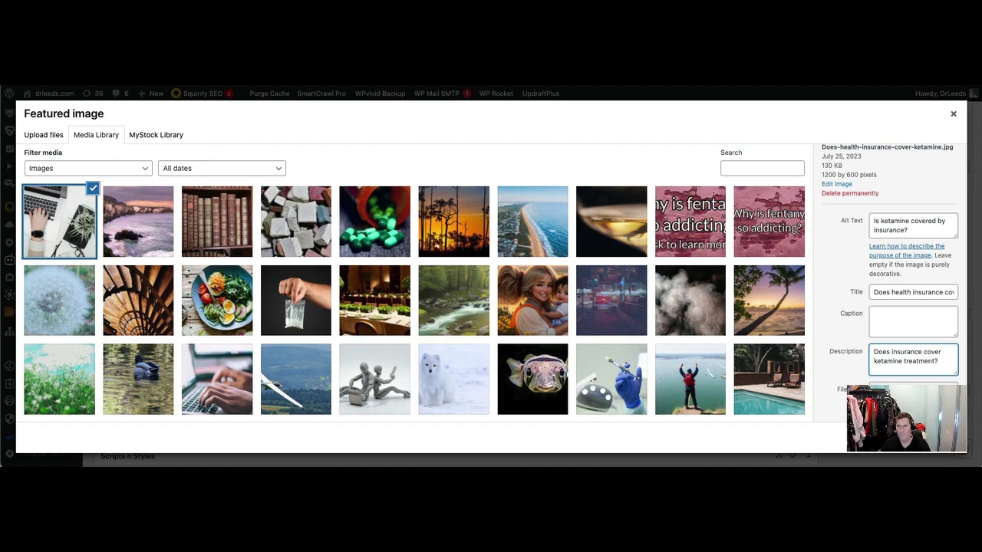
pyautogui.click(918, 438)
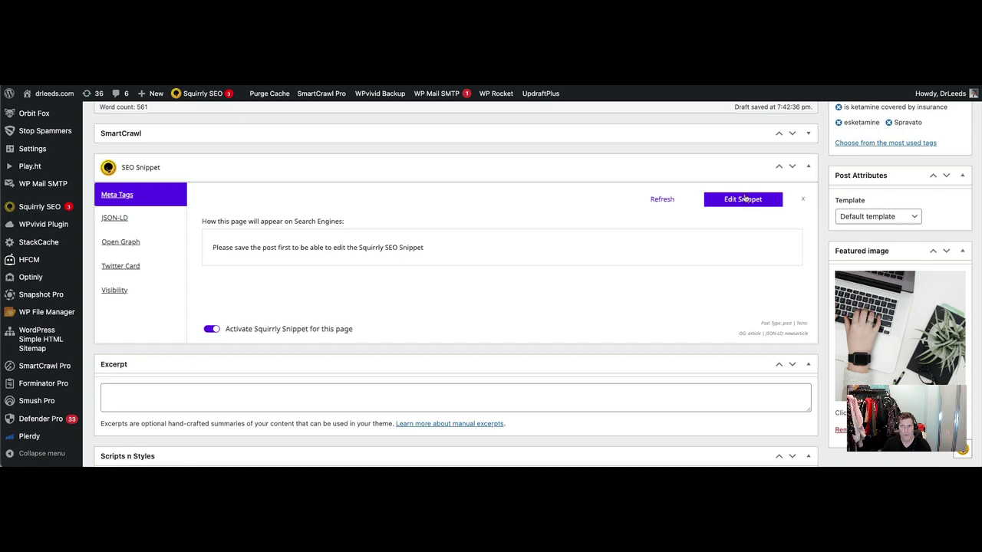
# Open the SEO snippet for editing and enter the post title "Is Ketamine Covered by Health Insurance for Depression Treatment?" as its meta title
pyautogui.click(744, 199)
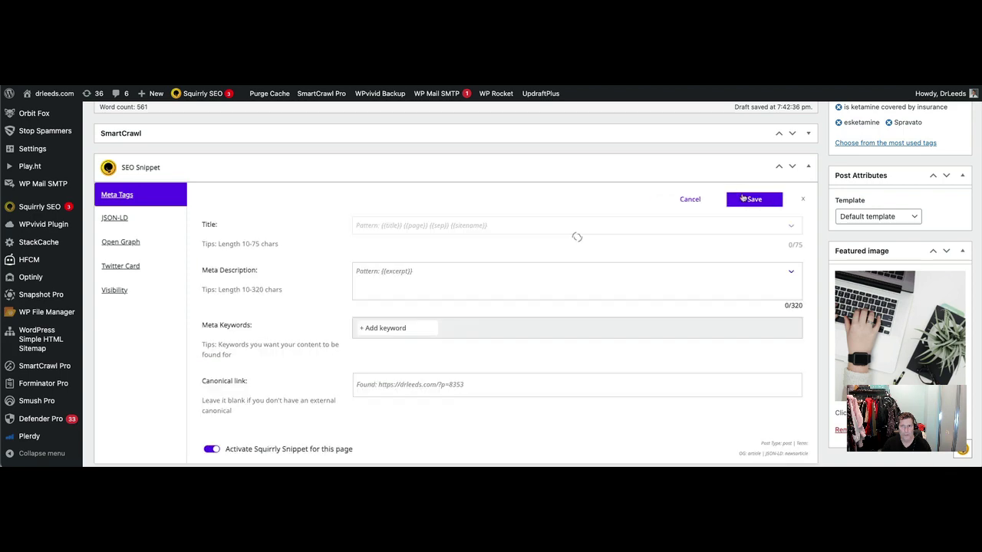
pyautogui.click(396, 222)
pyautogui.scroll(15, 341, 213)
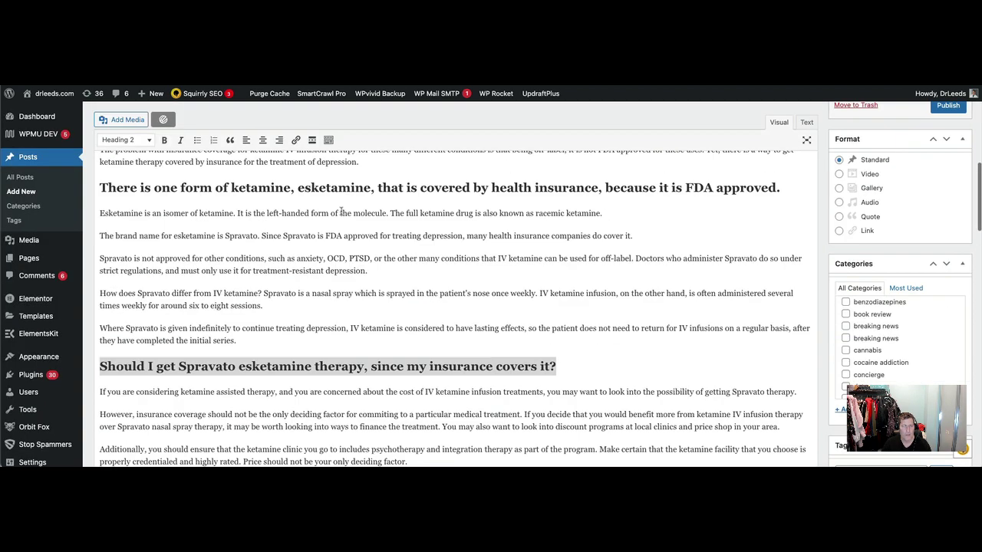
pyautogui.scroll(5, 341, 213)
pyautogui.tripleClick(361, 297)
pyautogui.hotkey('ctrl', 'c')
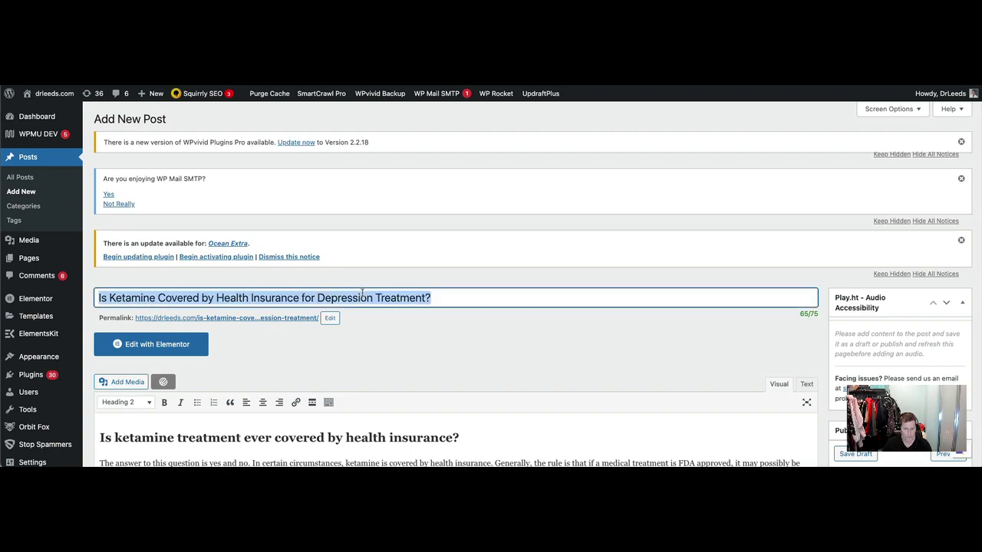
pyautogui.scroll(-20, 362, 294)
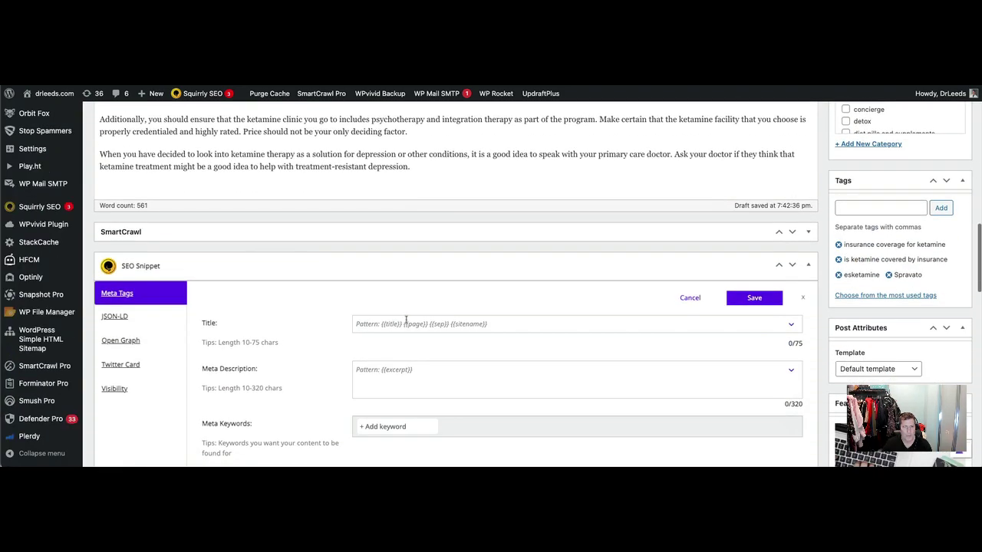
pyautogui.click(406, 321)
pyautogui.hotkey('ctrl', 'v')
# Set the Twitter Card's media image to Does-health-insurance-cover-ketamine.jpg from the media library
pyautogui.click(129, 364)
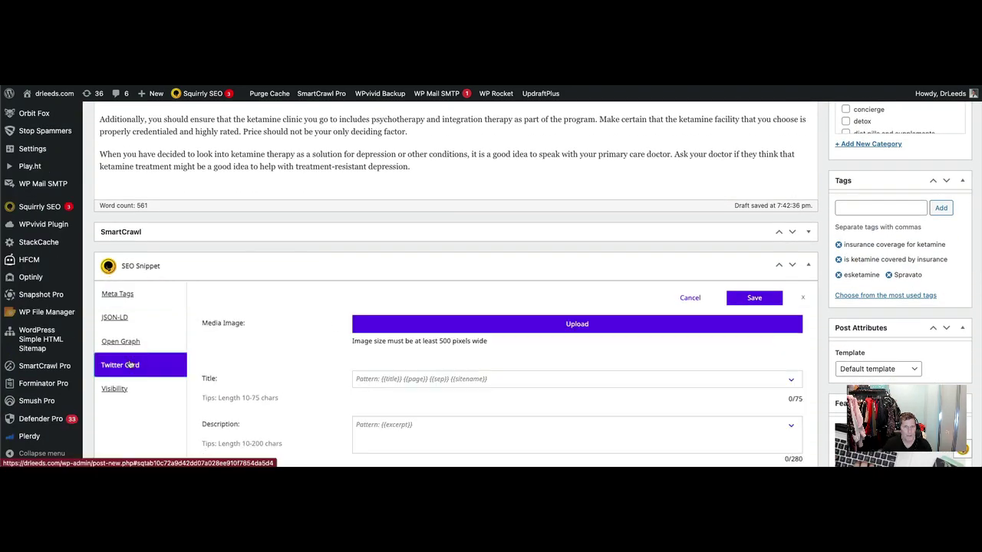
pyautogui.scroll(-1, 312, 331)
pyautogui.click(402, 303)
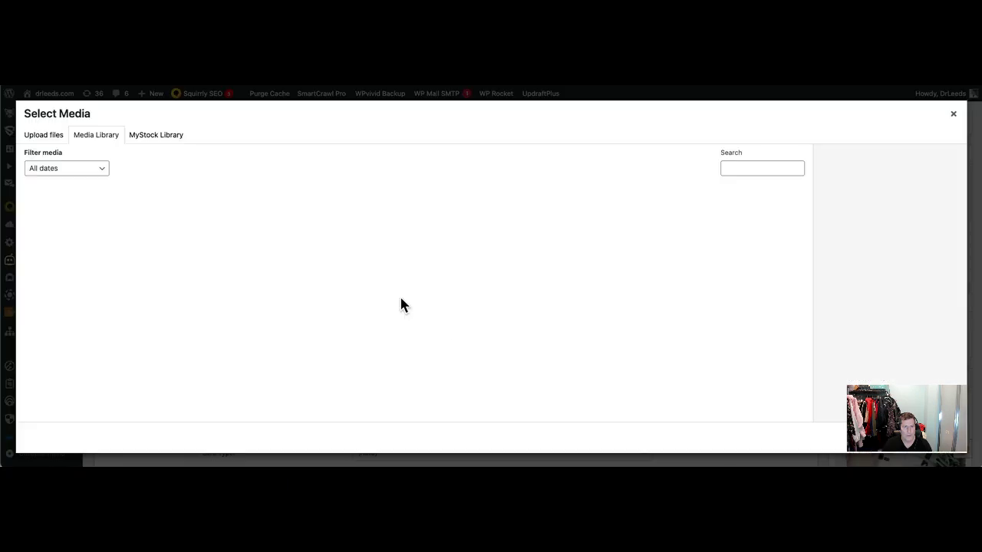
pyautogui.click(47, 135)
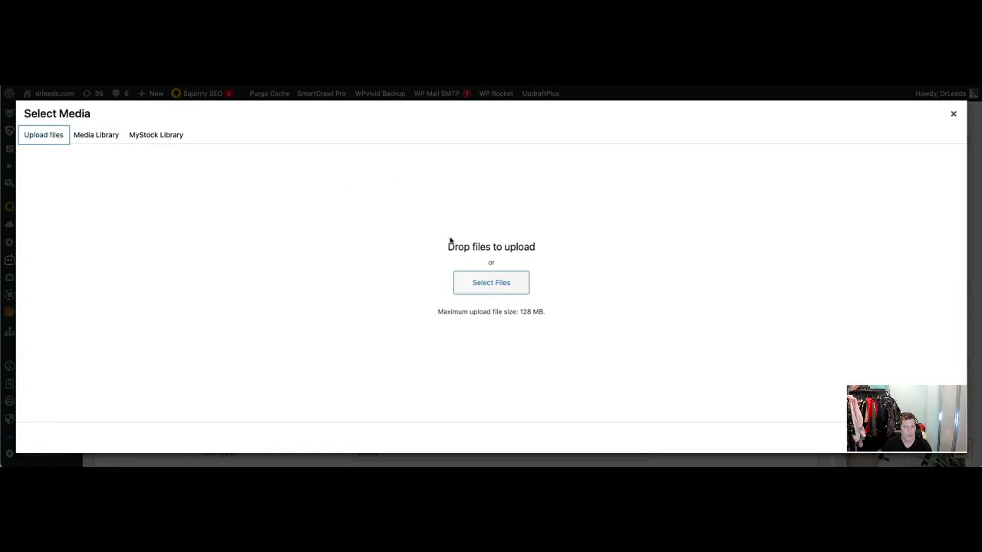
pyautogui.click(96, 136)
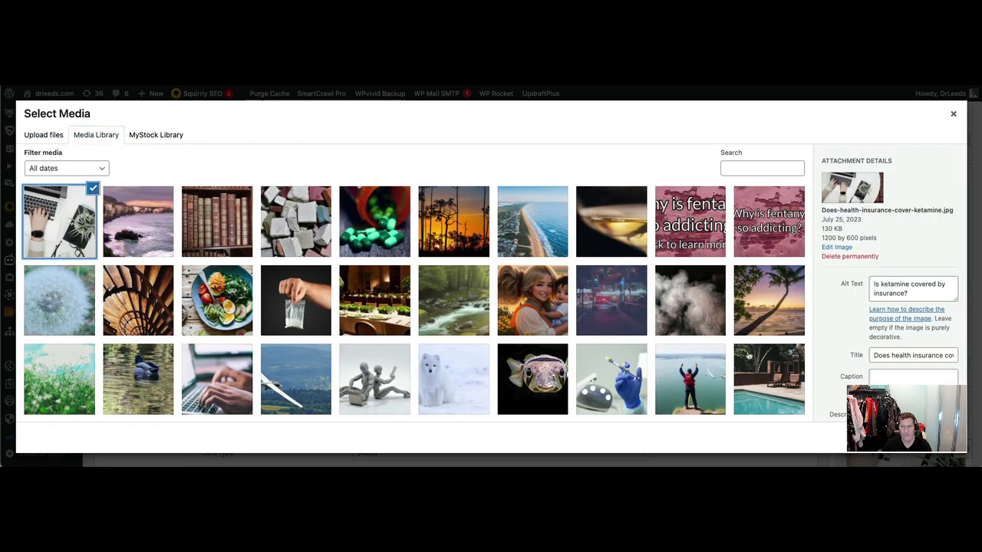
pyautogui.click(921, 435)
pyautogui.scroll(-3, 438, 253)
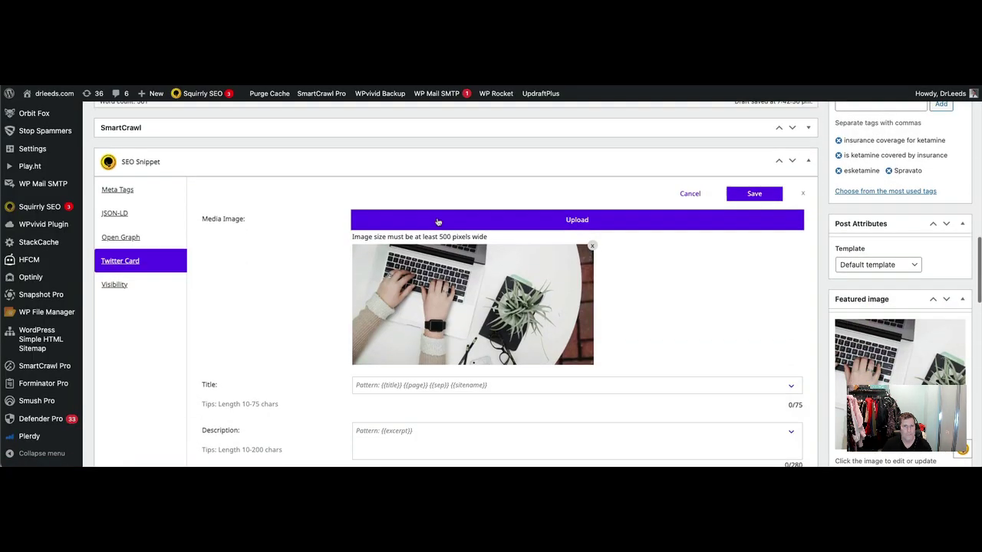
# Set the Twitter Card type to summary_large_image and its title to "Is Ketamine Covered by Health Insurance for Depression Treatment?"
pyautogui.scroll(-2, 430, 306)
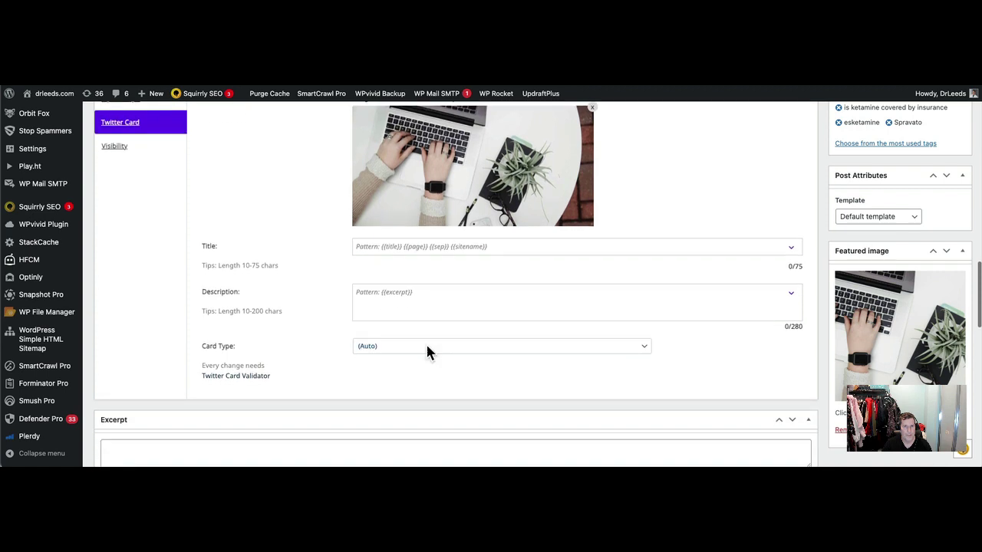
pyautogui.click(430, 349)
pyautogui.click(425, 369)
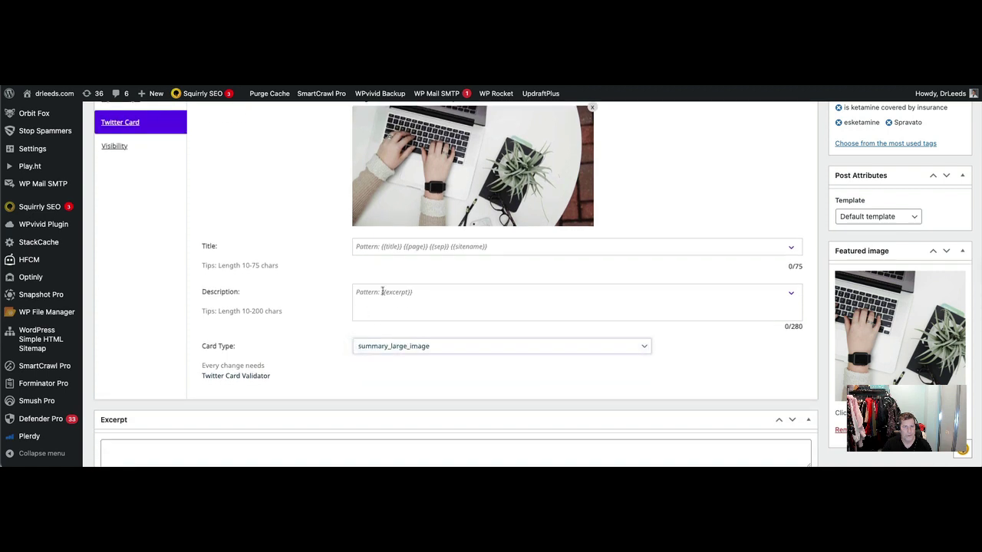
pyautogui.click(383, 245)
pyautogui.hotkey('ctrl', 'v')
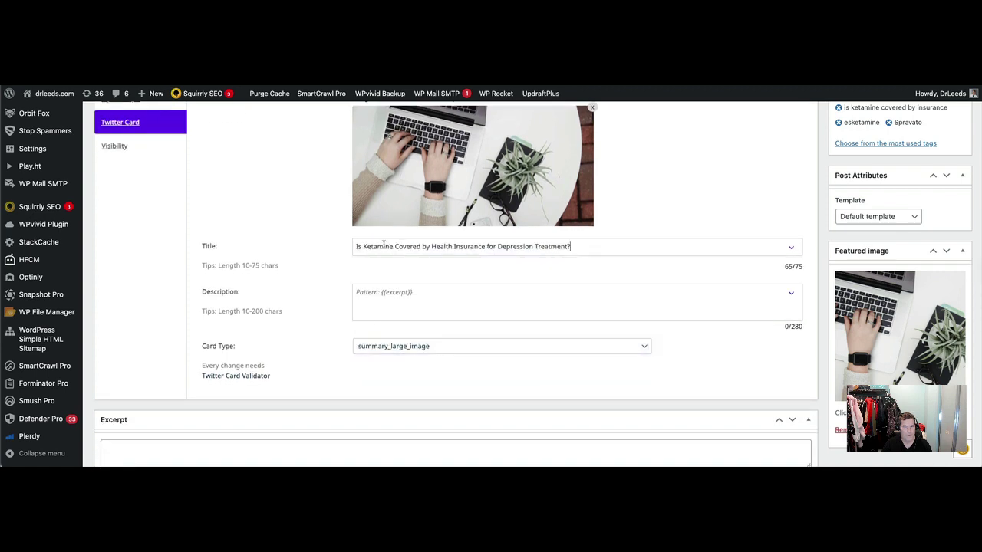
# Copy the post's first body paragraph, starting "The answer to this question is yes and no", into the Twitter Card description
pyautogui.scroll(3, 384, 244)
pyautogui.scroll(15, 384, 244)
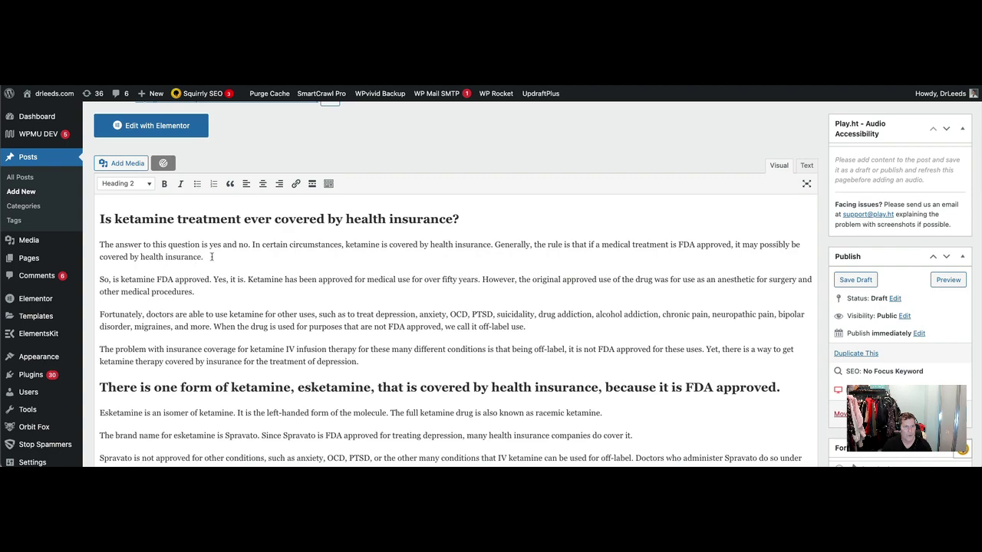
pyautogui.moveTo(204, 259); pyautogui.dragTo(95, 243)
pyautogui.hotkey('ctrl', 'c')
pyautogui.click(216, 319)
pyautogui.scroll(-20, 215, 322)
pyautogui.click(374, 320)
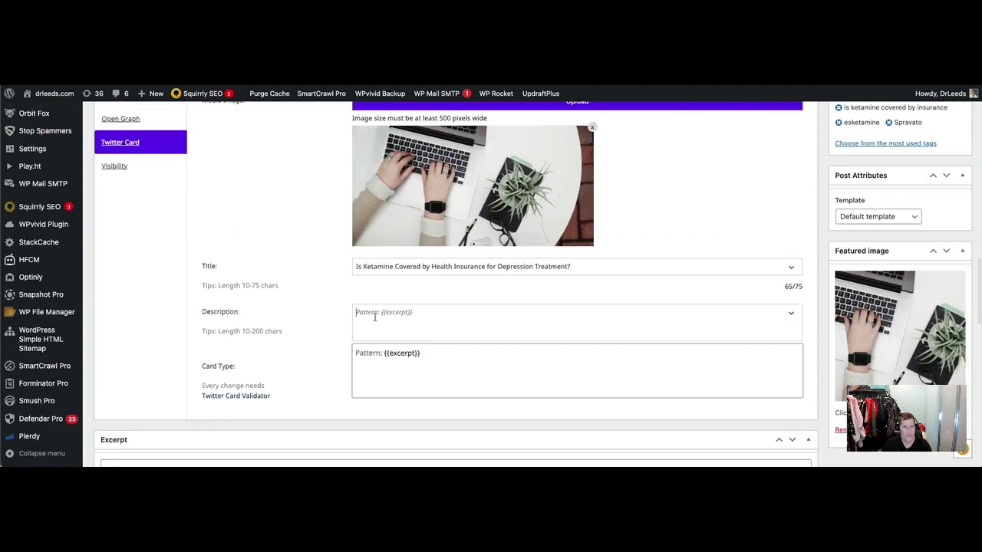
pyautogui.hotkey('ctrl', 'v')
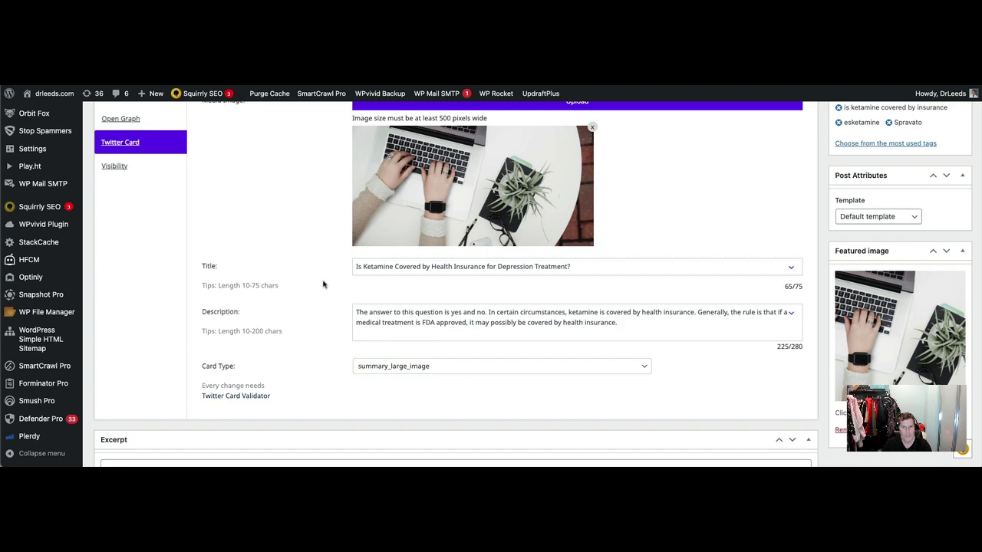
# Check the snippet's meta title and meta description, and save the SEO snippet
pyautogui.scroll(-1, 323, 284)
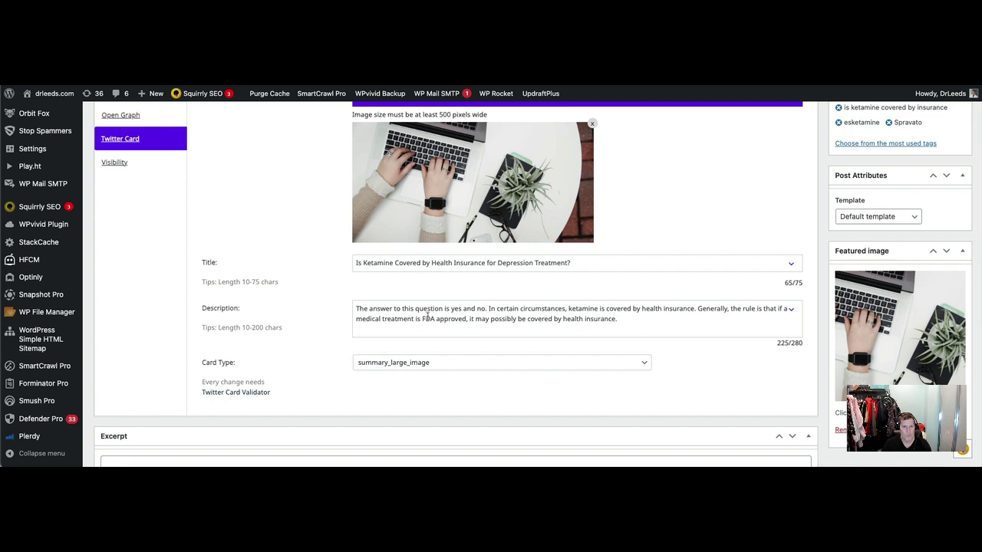
pyautogui.scroll(5, 311, 298)
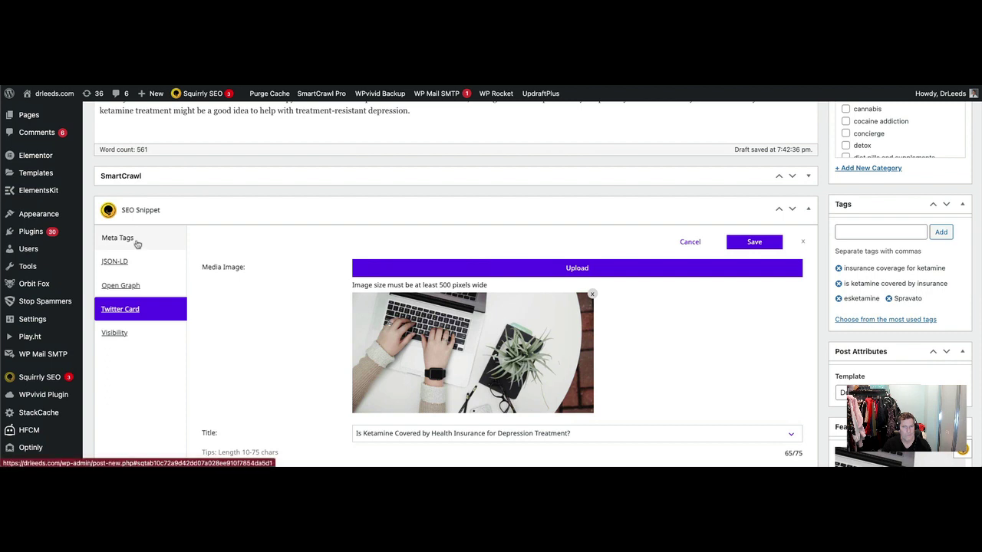
pyautogui.click(137, 243)
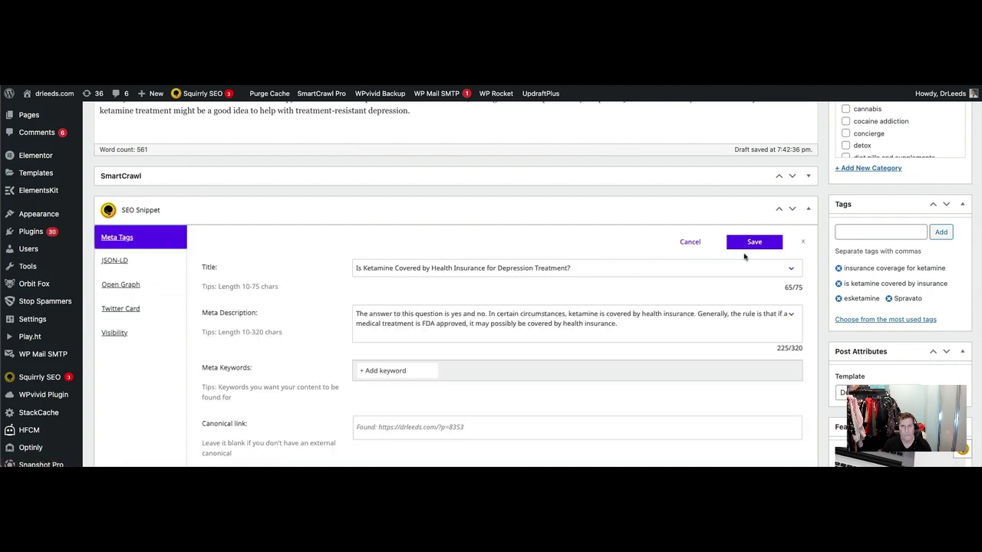
pyautogui.click(750, 242)
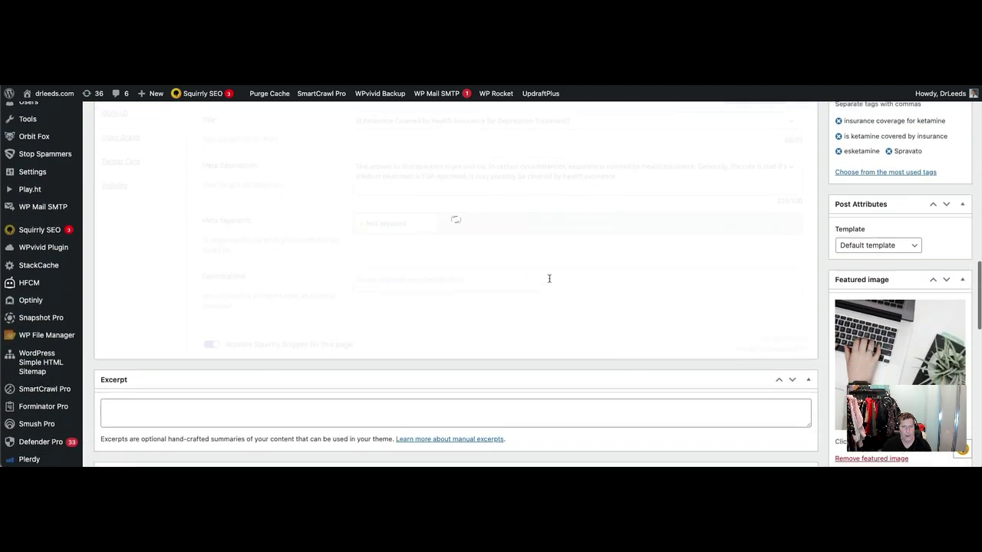
# Review the post's body text and search the public website for "ketamine"
pyautogui.scroll(6, 550, 279)
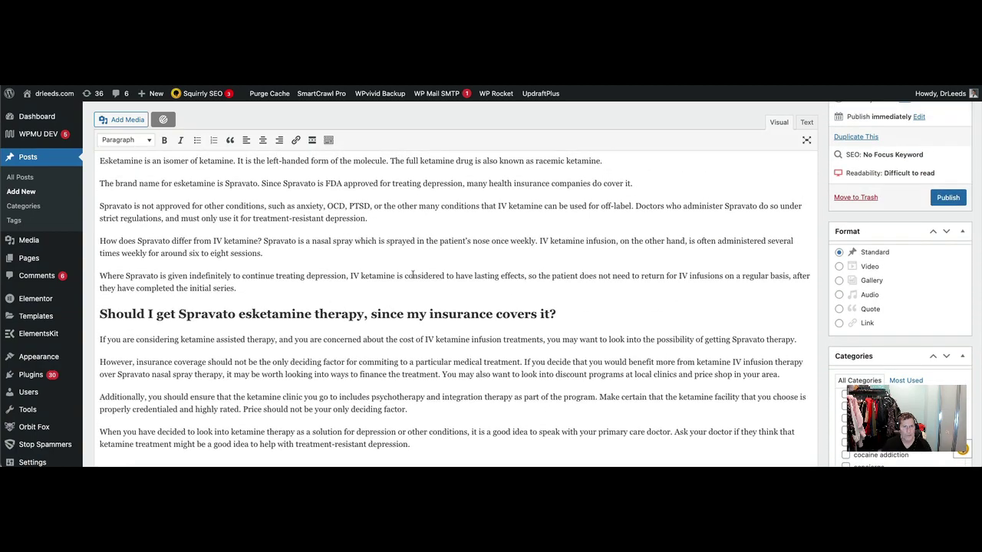
pyautogui.scroll(5, 413, 276)
pyautogui.scroll(2, 413, 276)
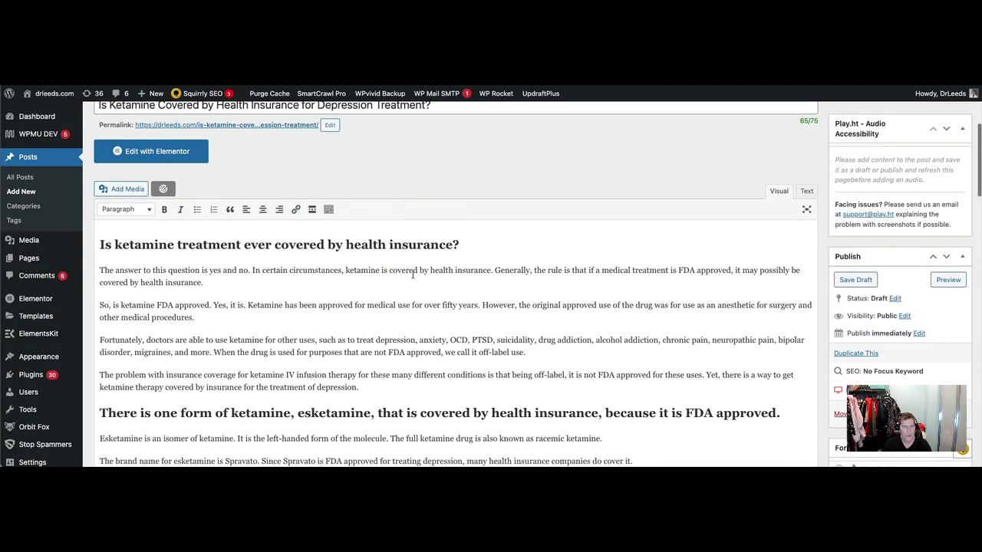
pyautogui.scroll(-3, 413, 276)
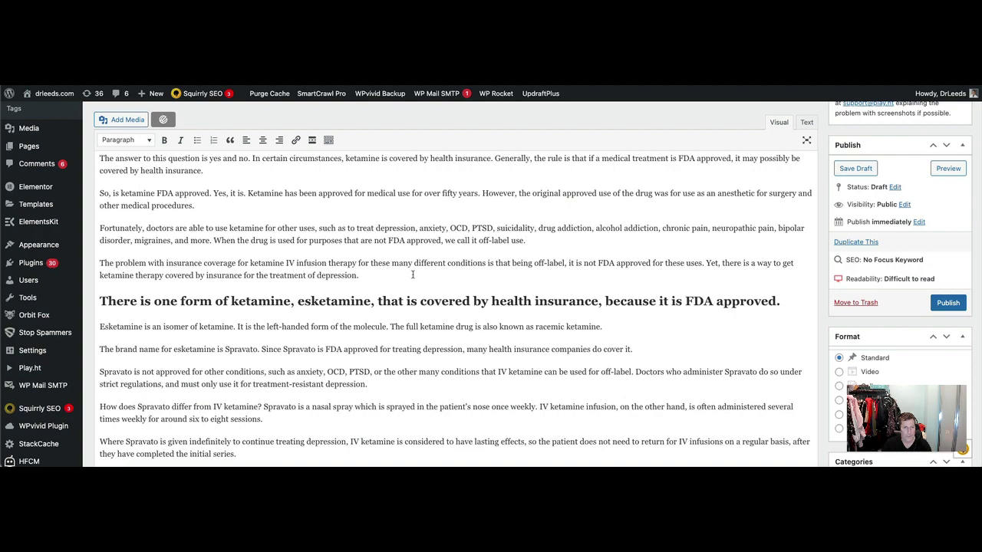
pyautogui.scroll(-4, 413, 275)
pyautogui.scroll(7, 413, 275)
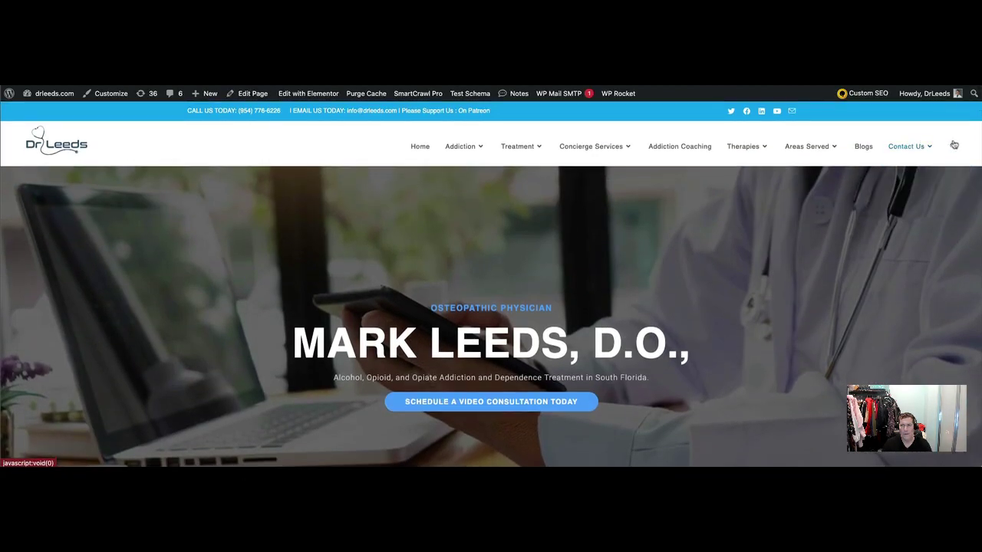
pyautogui.click(955, 145)
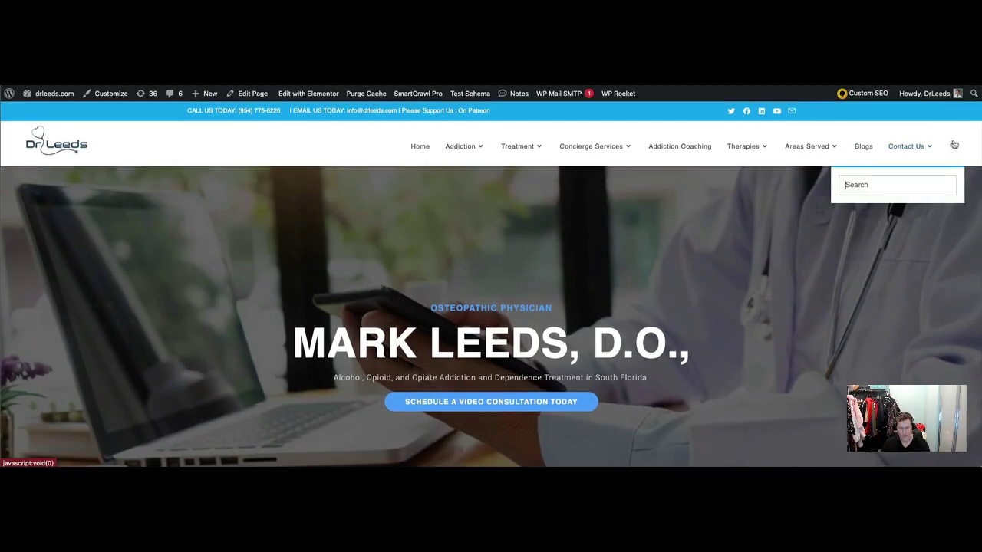
pyautogui.write('ketamine')
pyautogui.press('Return')
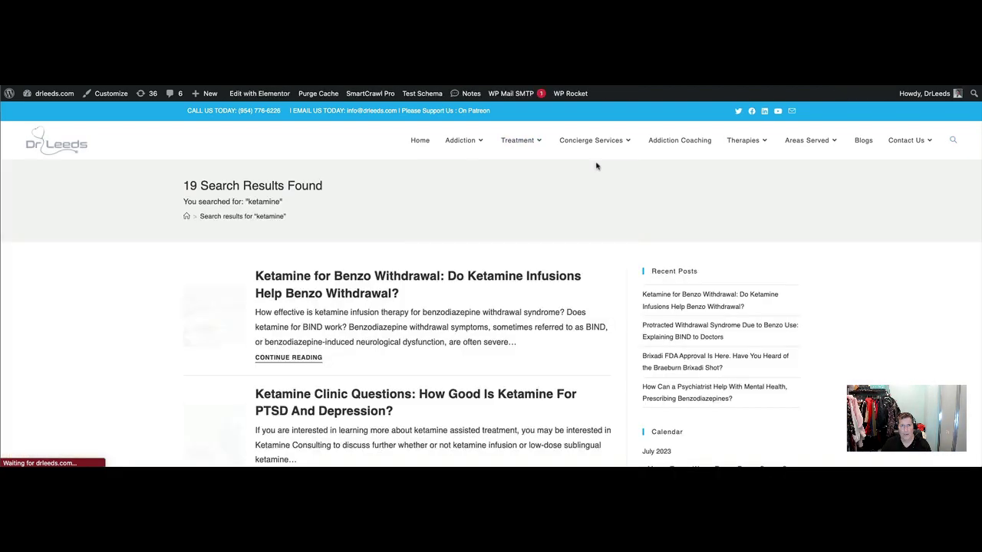
# Open the website's Ketamine Consulting treatment page and look through its introduction
pyautogui.moveTo(509, 143)
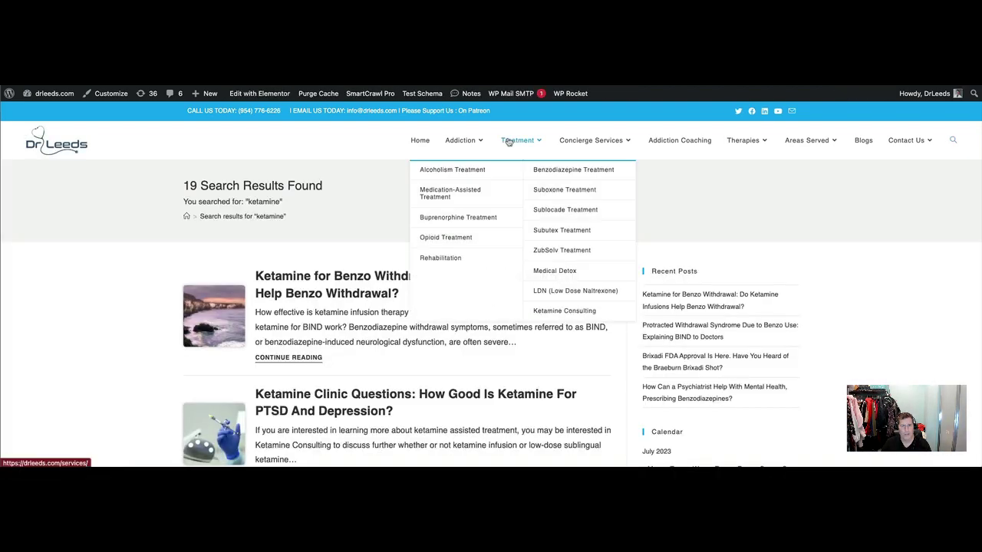
pyautogui.click(557, 309)
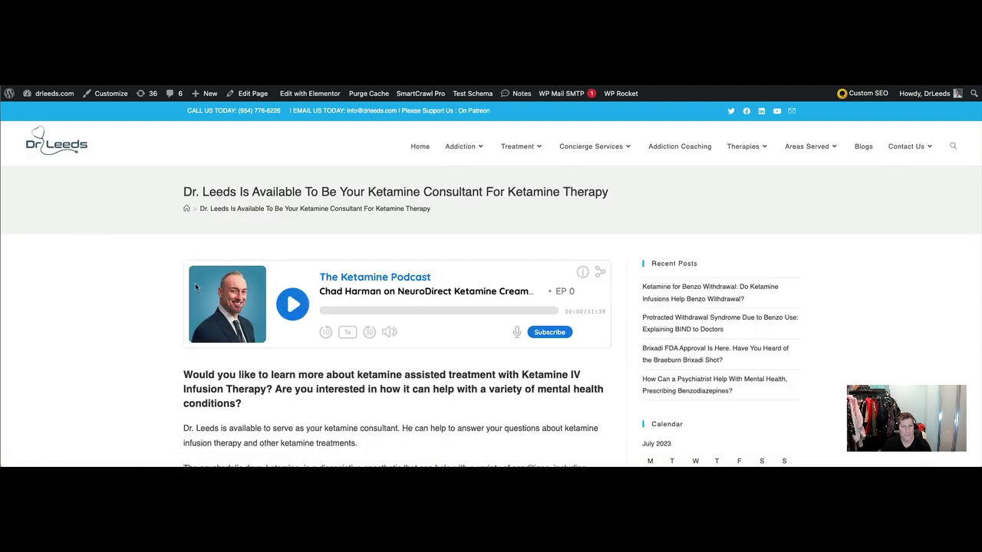
pyautogui.scroll(-3, 85, 283)
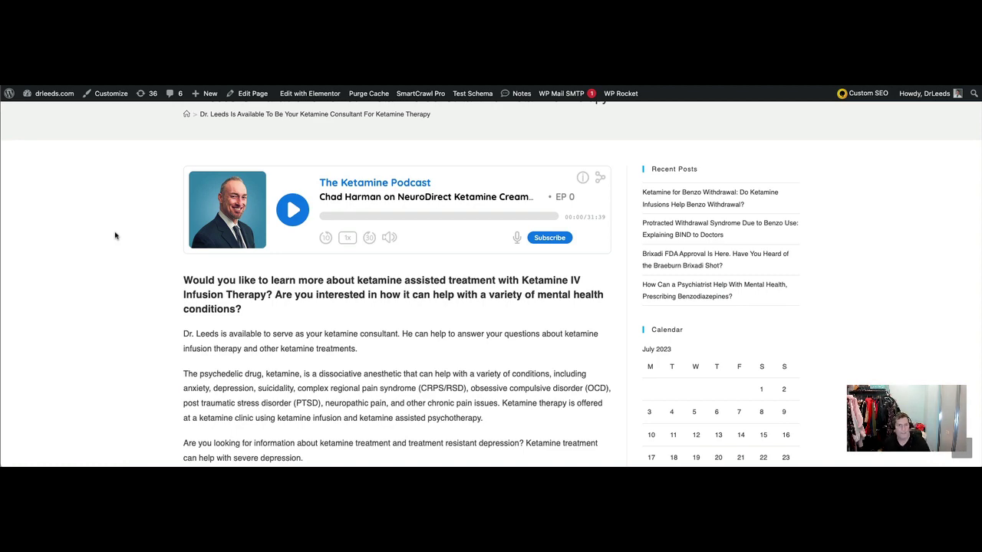
pyautogui.scroll(-2, 115, 235)
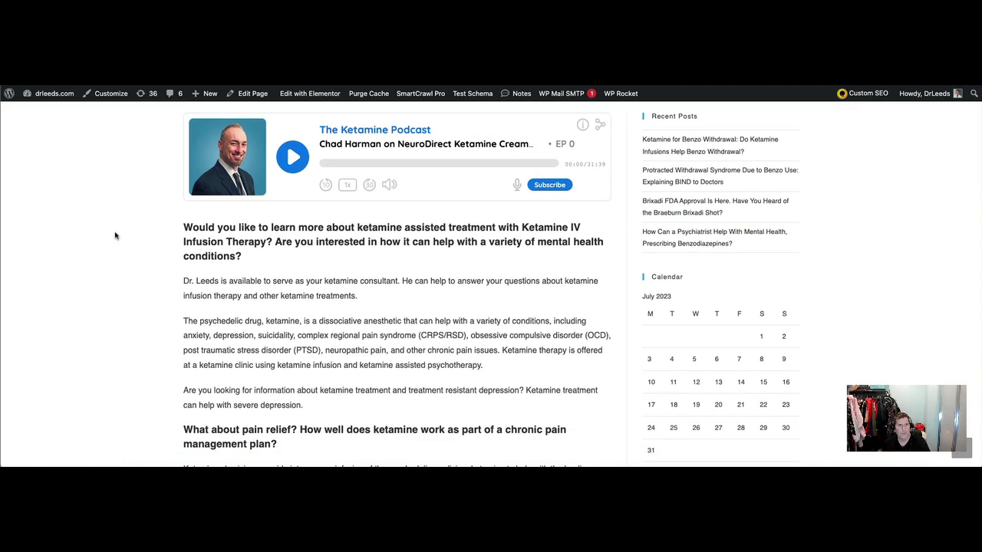
pyautogui.scroll(5, 115, 235)
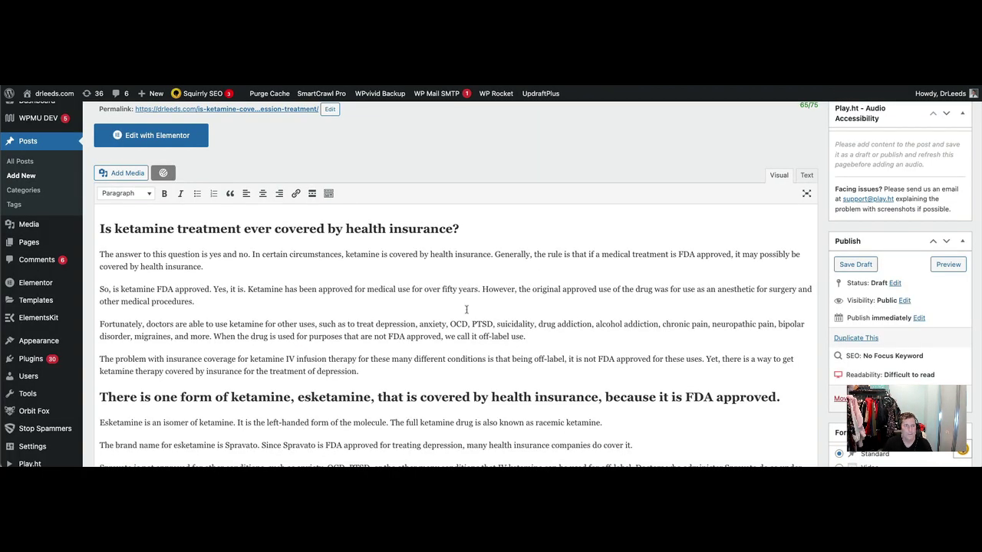
# Add closing sentence "If your doctor is not prepared to discuss ketamine treatment with you, you may want to schedule a consultation appointment with a medical ketamine consultant."
pyautogui.scroll(-8, 466, 310)
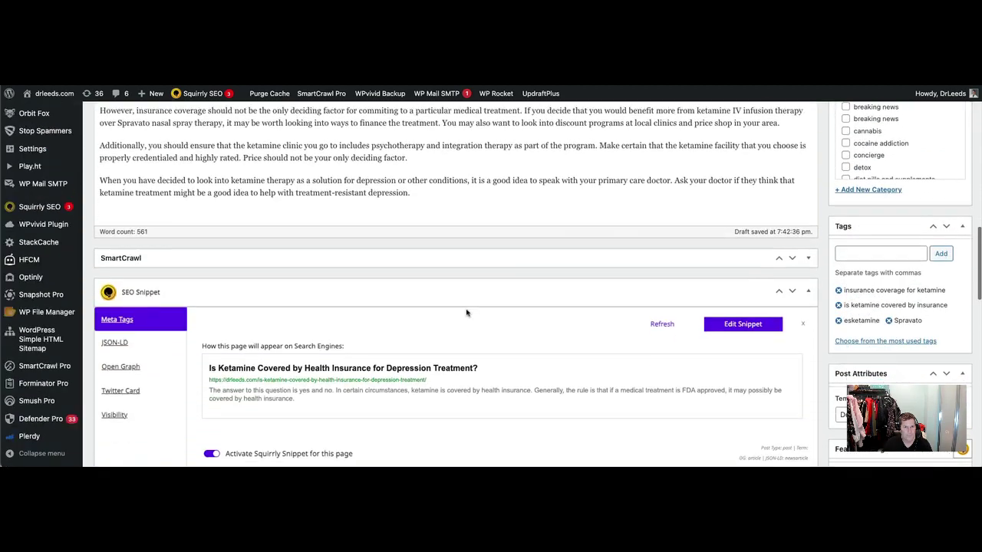
pyautogui.scroll(4, 466, 309)
pyautogui.scroll(-2, 466, 309)
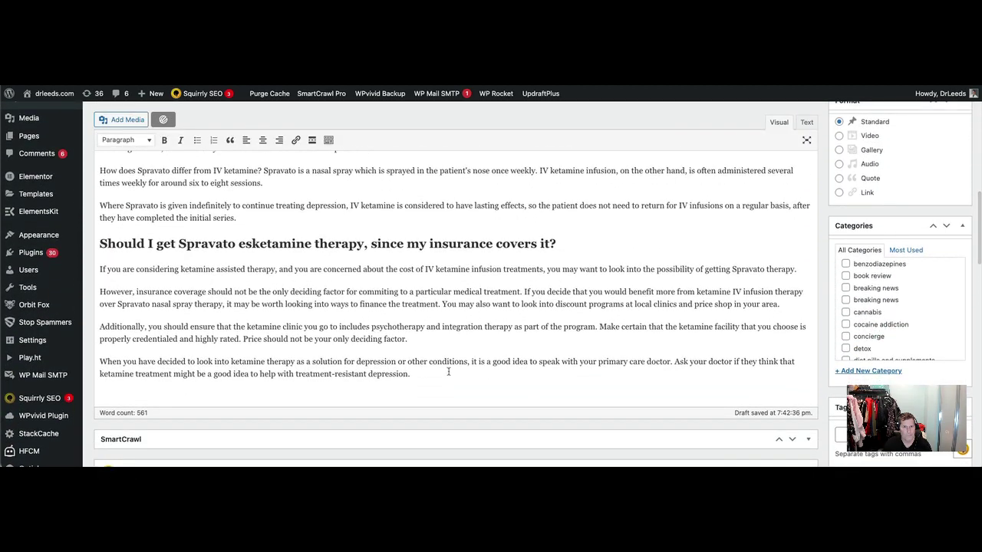
pyautogui.click(448, 372)
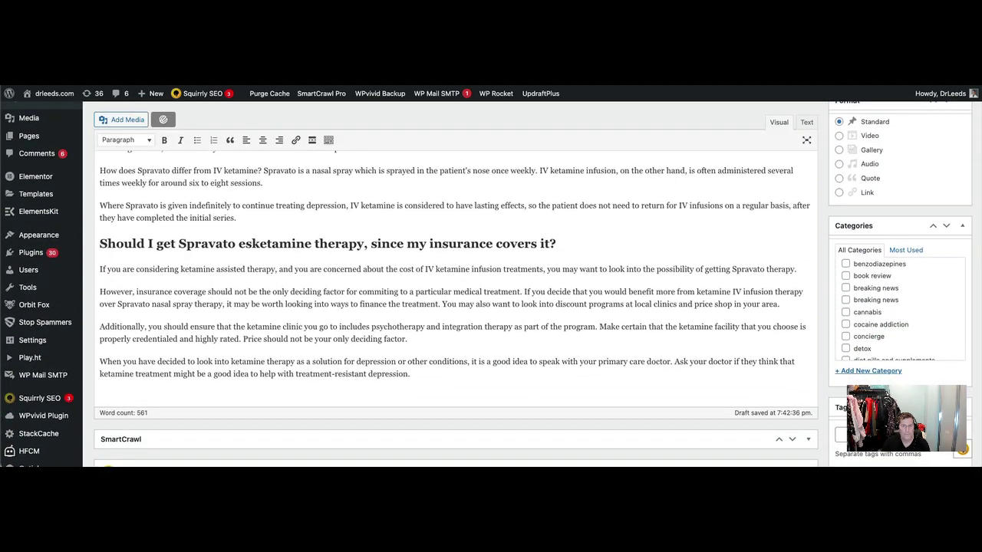
pyautogui.write('If your doctor is not')
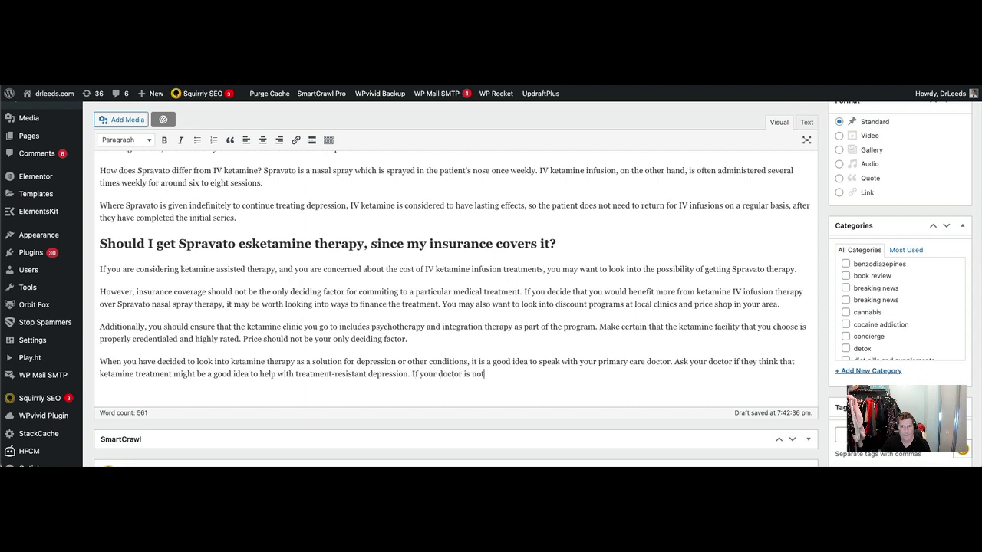
pyautogui.write(' prepared to discuss ketamine')
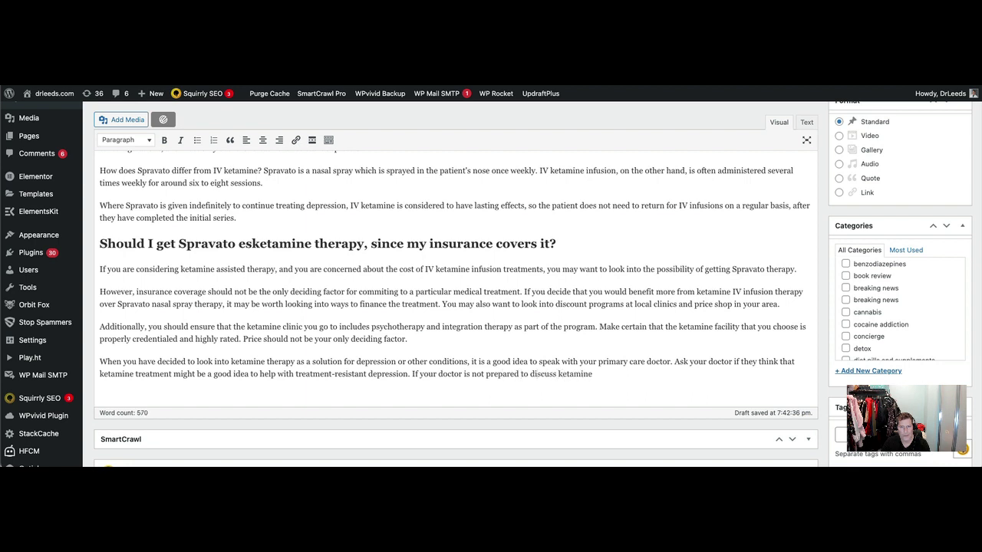
pyautogui.write(' treatment with you, you')
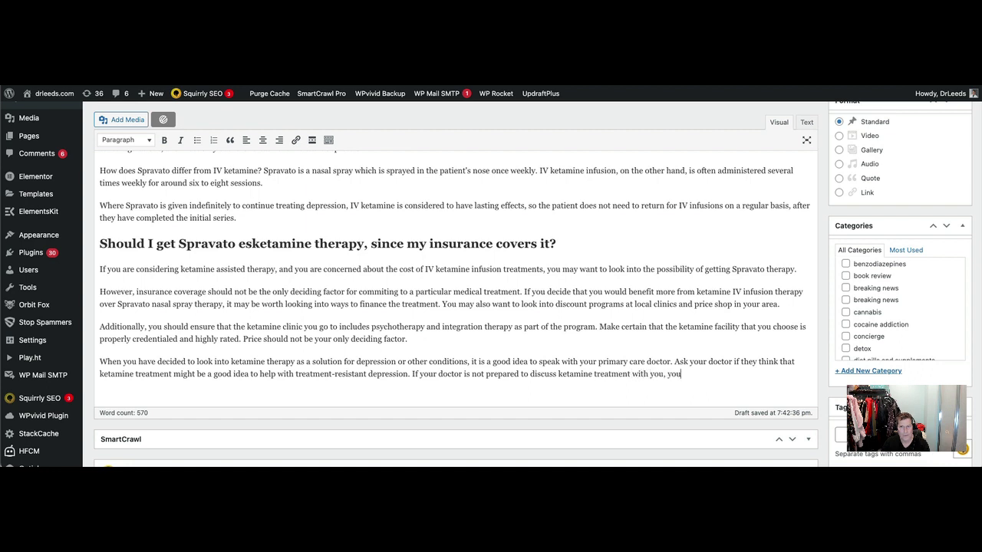
pyautogui.write(' mak wnant to schedule a cons')
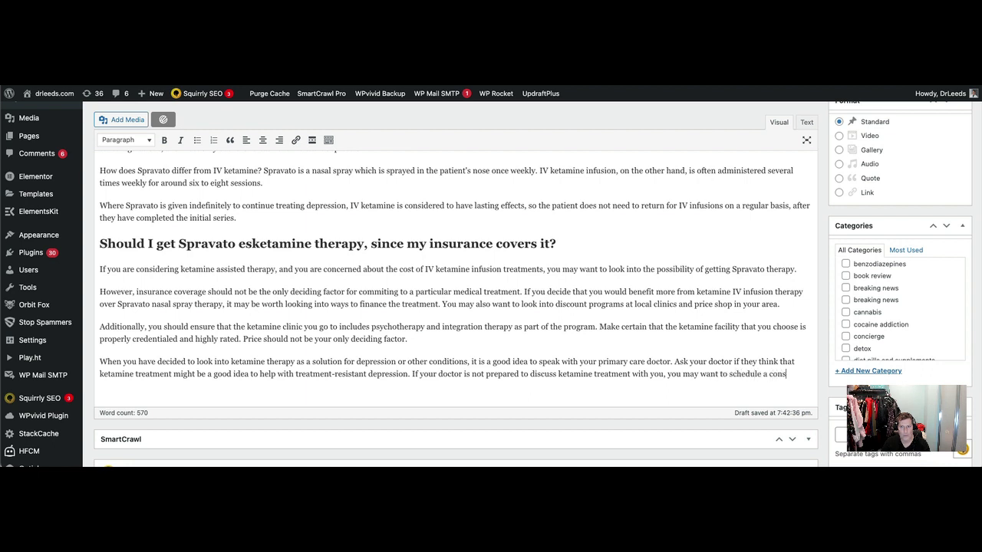
pyautogui.write('ultation appoi')
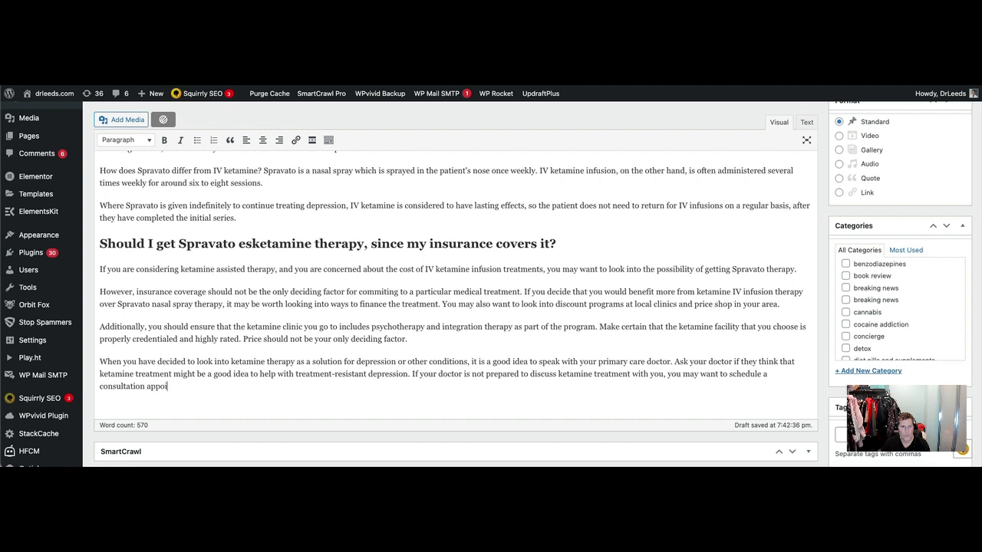
pyautogui.write('ntment with a medical ketam')
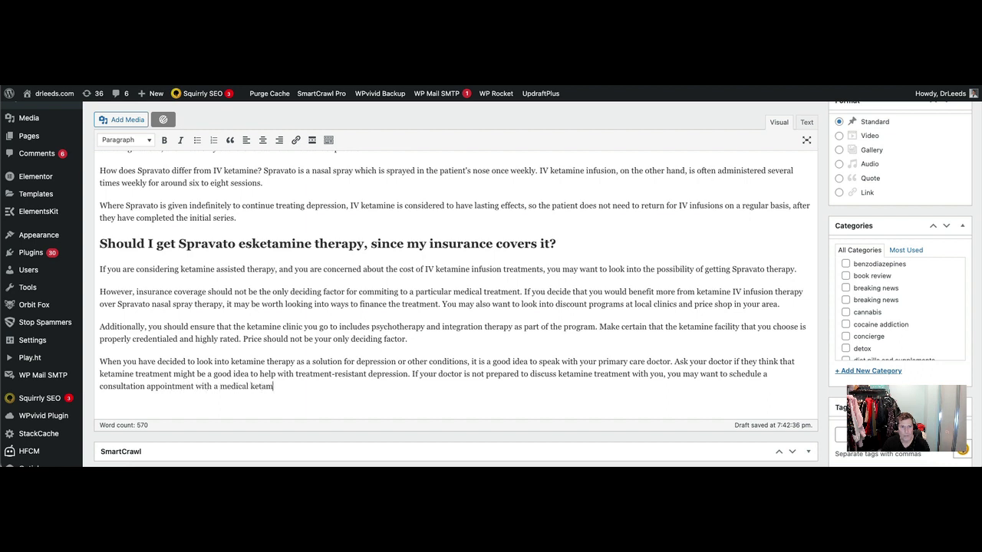
pyautogui.write('ine consultant.')
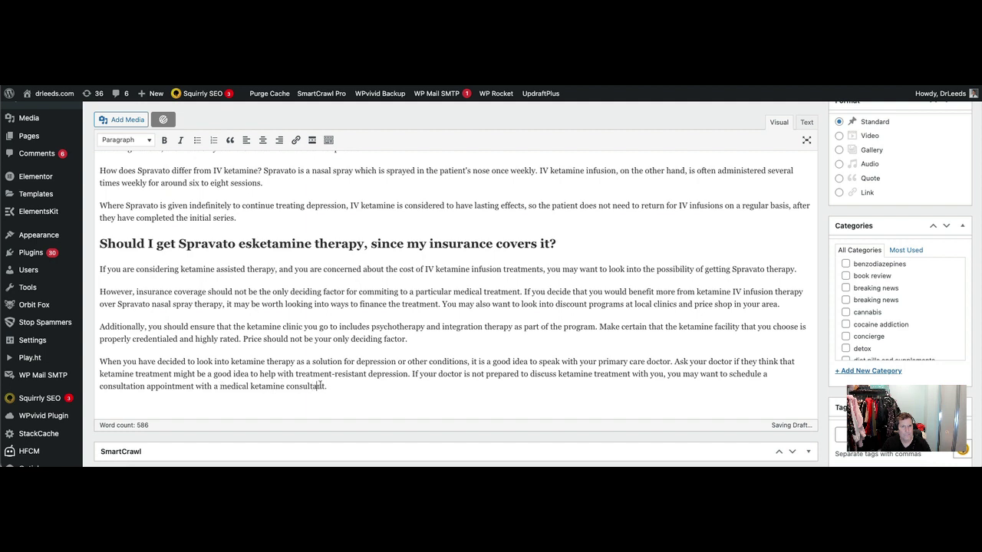
# Select the words "medical ketamine consultant" in the last sentence and copy the web address of the website's ketamine consultant page
pyautogui.moveTo(326, 386); pyautogui.dragTo(222, 383)
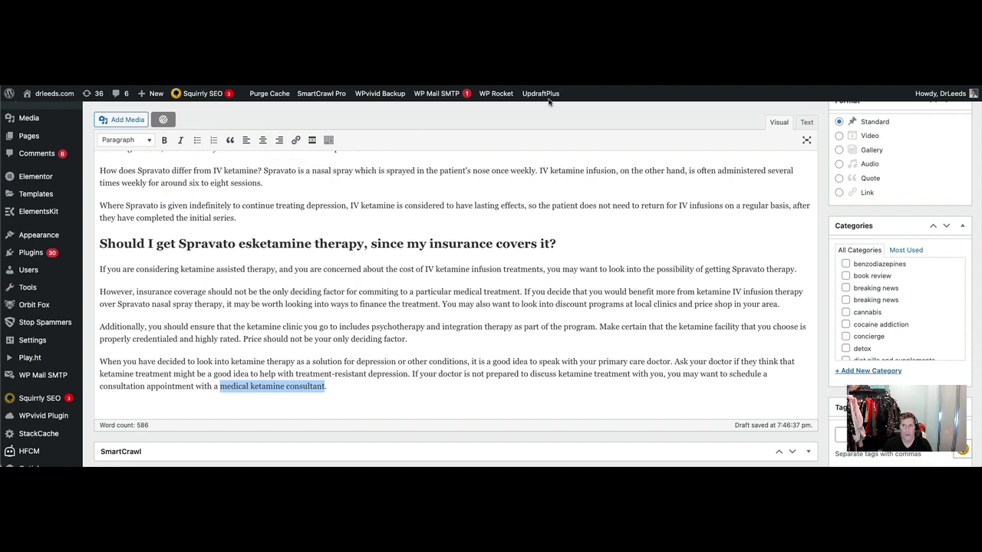
pyautogui.hotkey('ctrl', 'Tab')
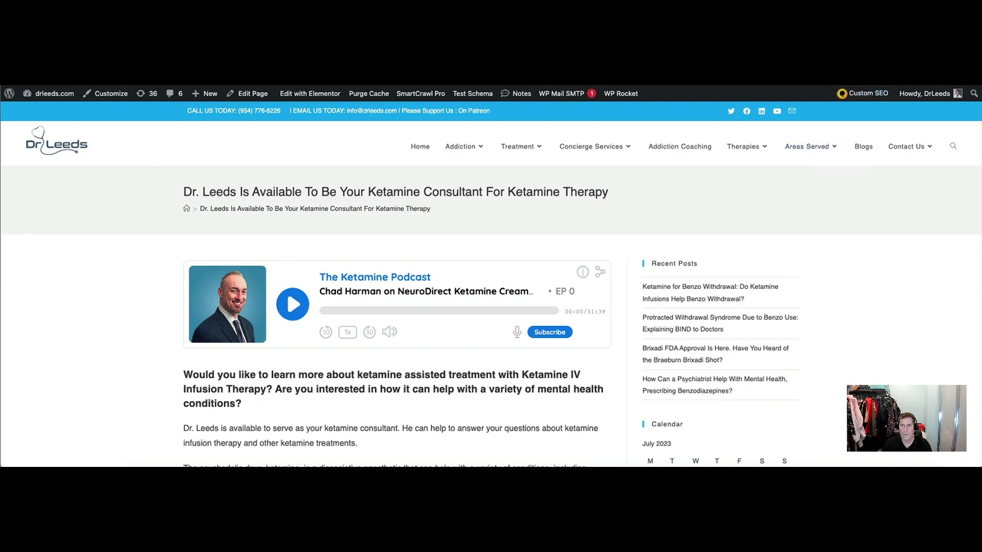
pyautogui.hotkey('ctrl', 'shift', 'Tab')
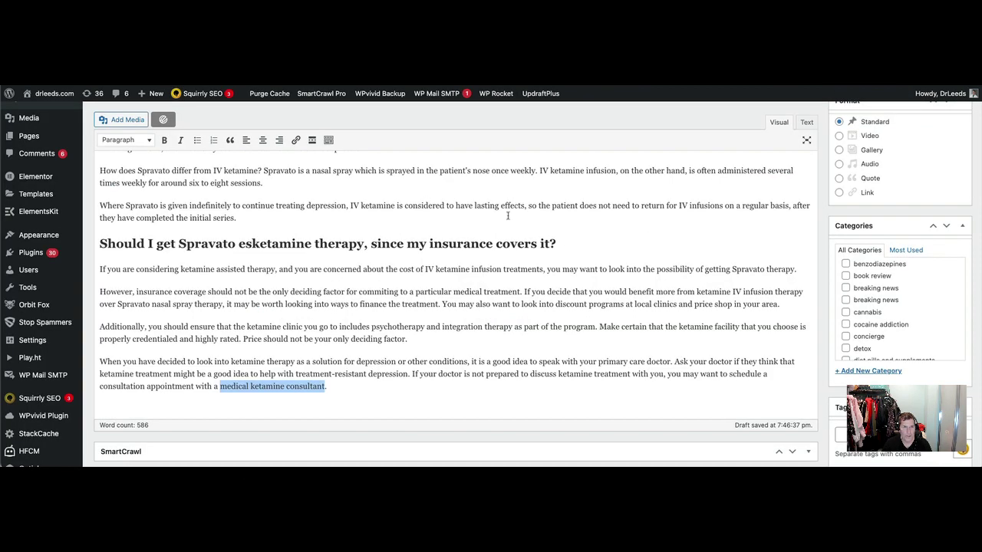
pyautogui.click(297, 143)
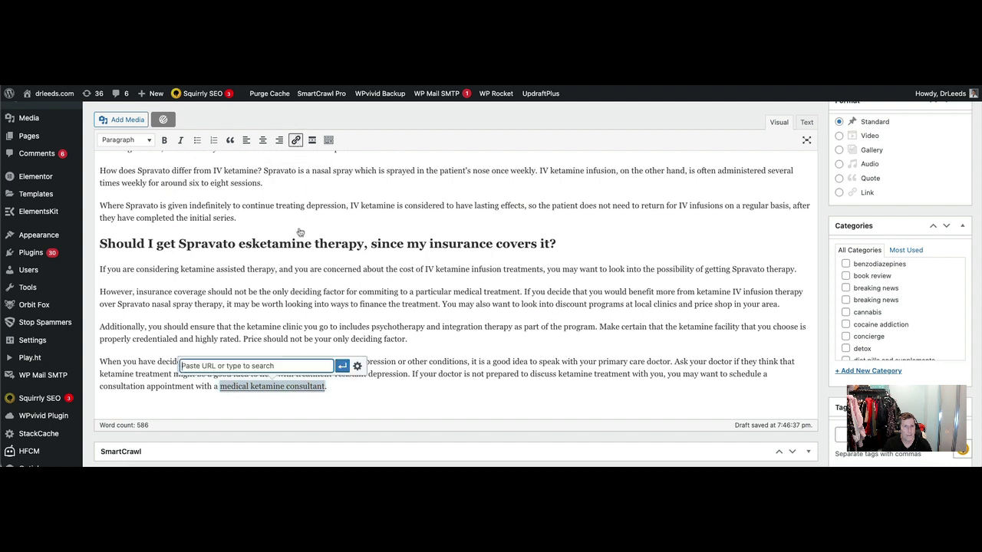
pyautogui.press('super+v')
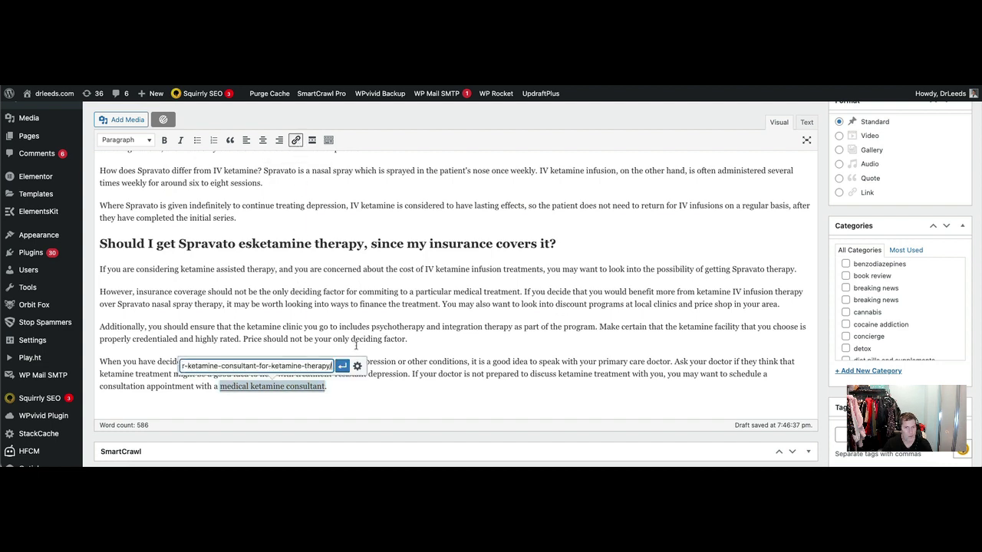
pyautogui.click(358, 367)
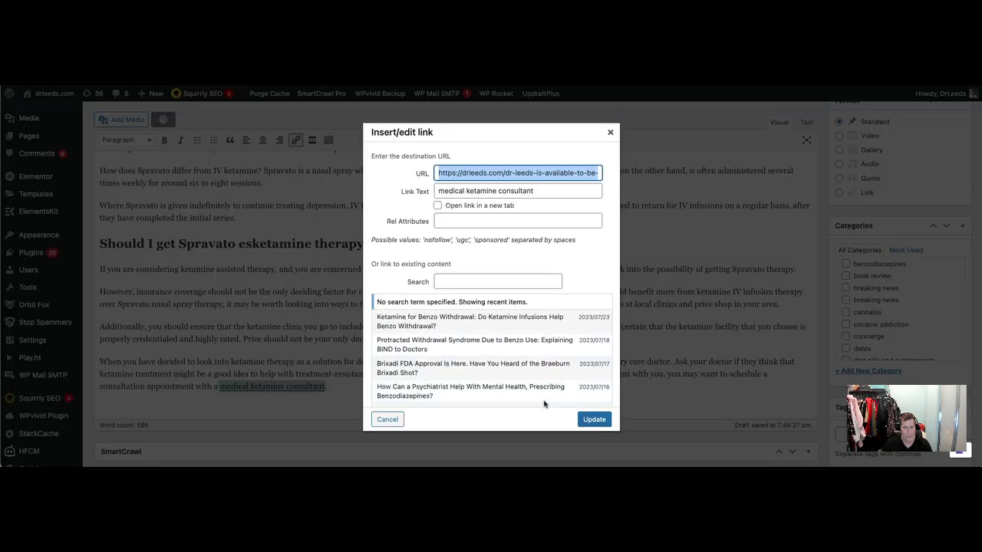
pyautogui.click(389, 419)
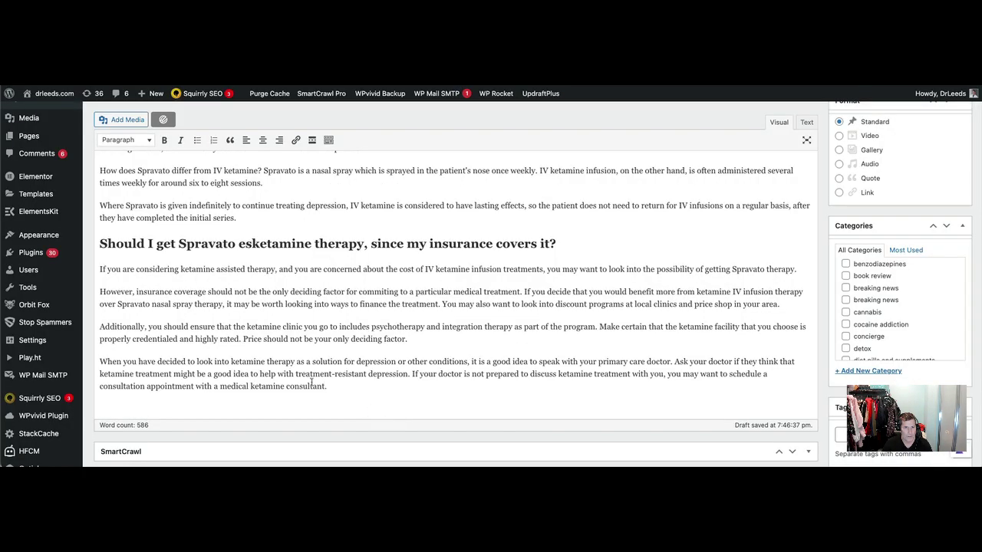
# Link the words "medical ketamine consultant" in the last paragraph to the copied address of the ketamine consultant page
pyautogui.moveTo(325, 387); pyautogui.dragTo(220, 386)
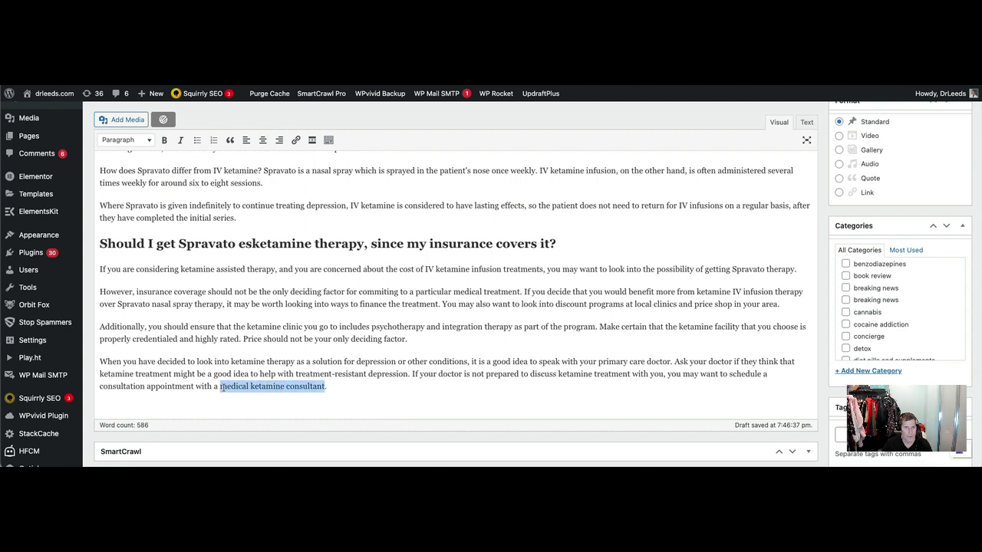
pyautogui.click(296, 139)
pyautogui.write('r-ketamine-consultant-for-ketamine-therapy/')
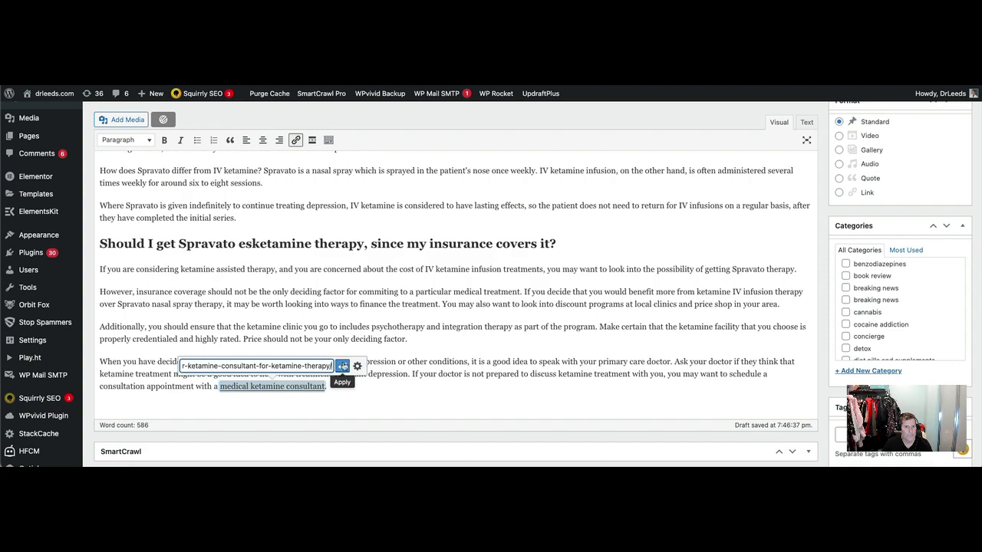
pyautogui.click(342, 366)
pyautogui.click(411, 289)
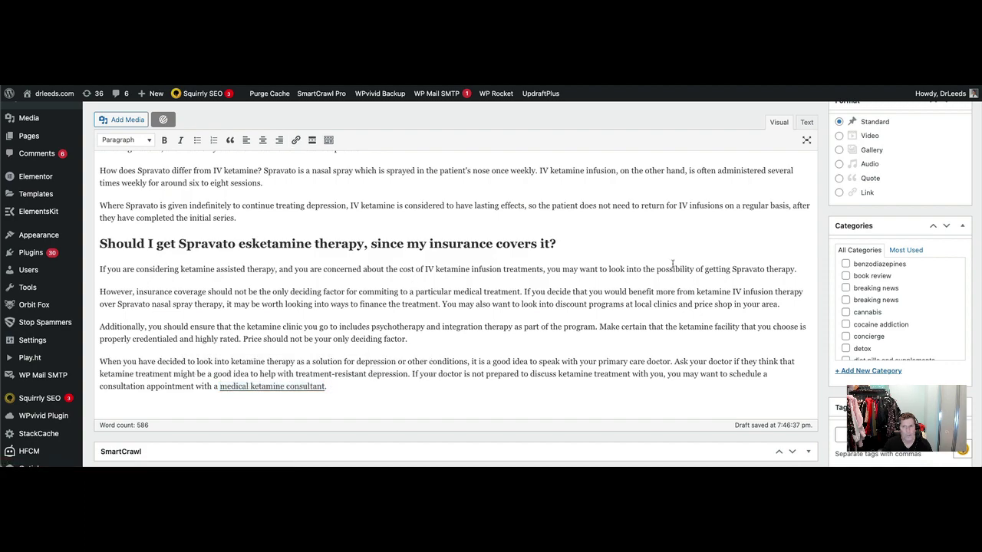
# Publish the post "Is Ketamine Covered by Health Insurance for Depression Treatment?" immediately
pyautogui.scroll(10, 877, 270)
pyautogui.scroll(3, 877, 270)
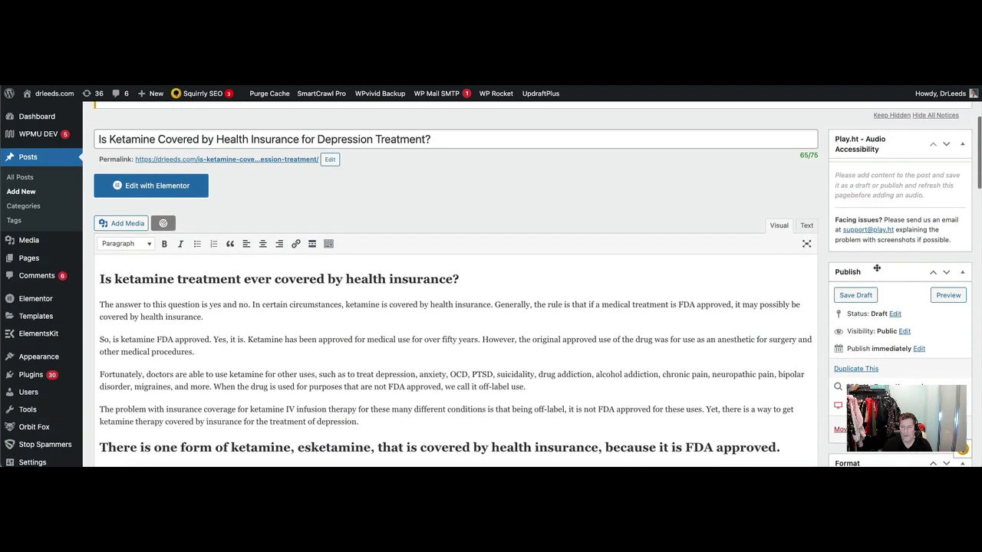
pyautogui.scroll(-4, 877, 270)
pyautogui.click(948, 328)
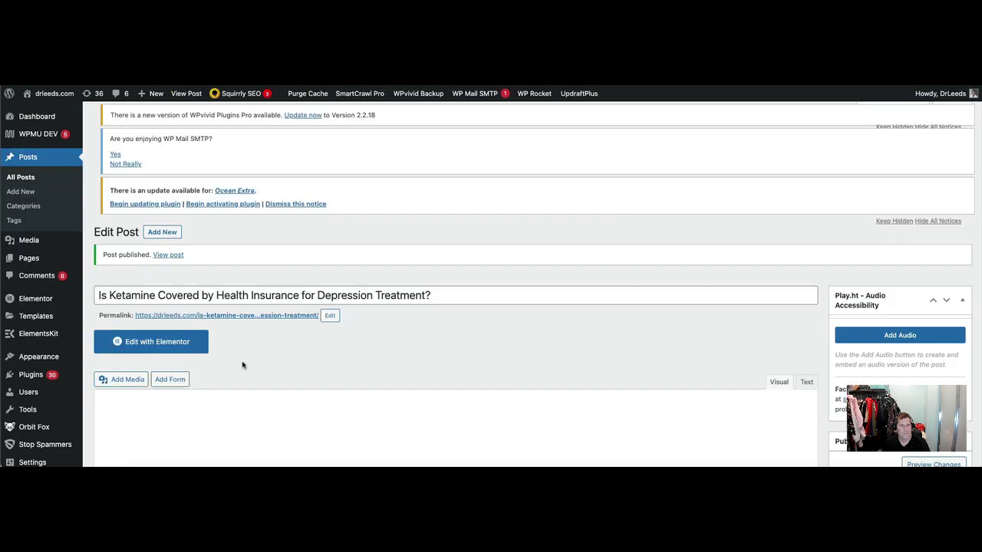
# Open the published post on the website and review its featured image, headings, body text, closing link and related posts
pyautogui.click(169, 293)
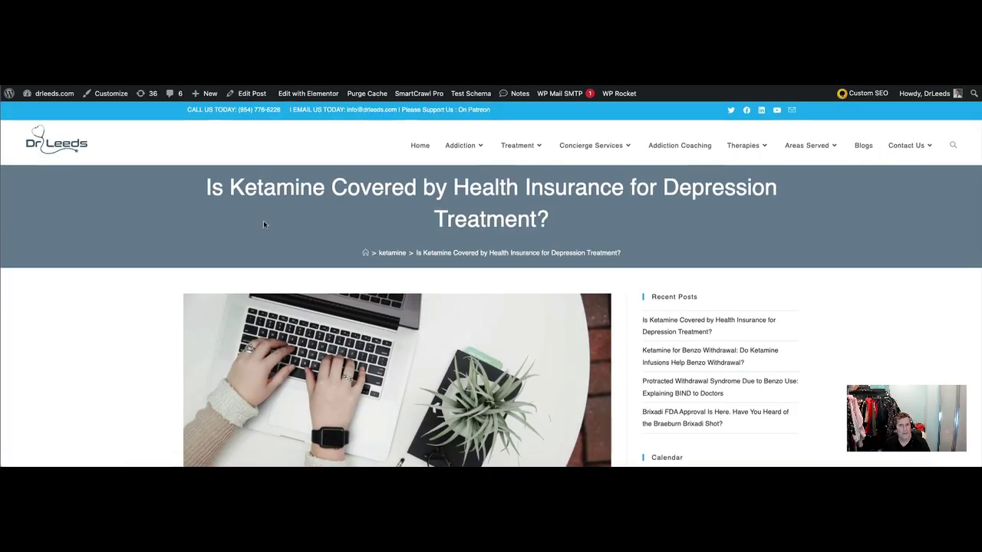
pyautogui.scroll(-3, 263, 220)
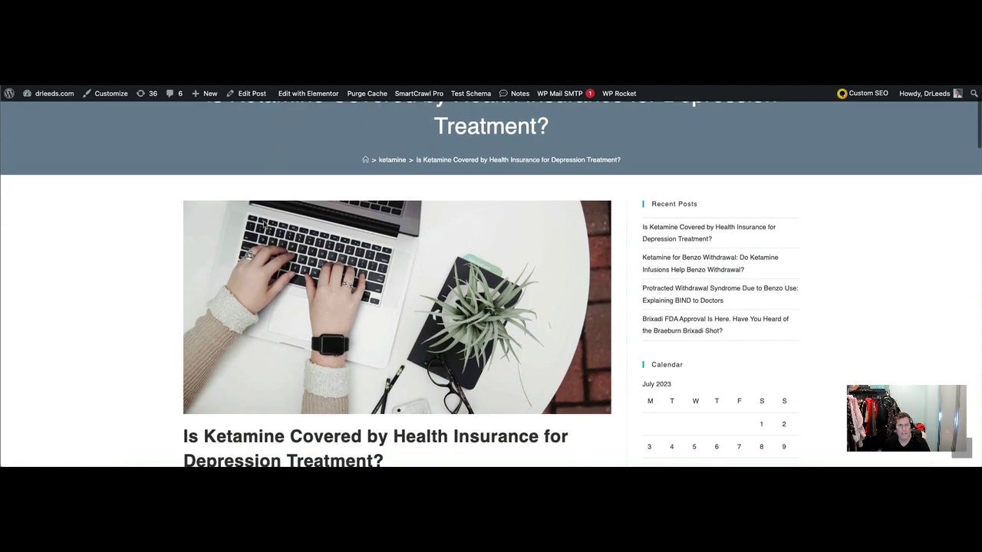
pyautogui.scroll(-5, 264, 222)
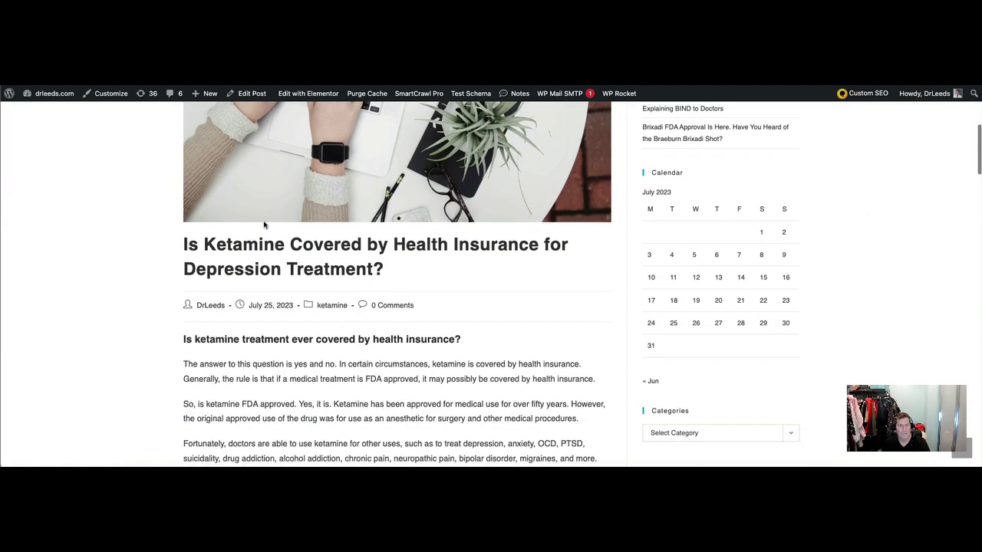
pyautogui.scroll(-4, 263, 224)
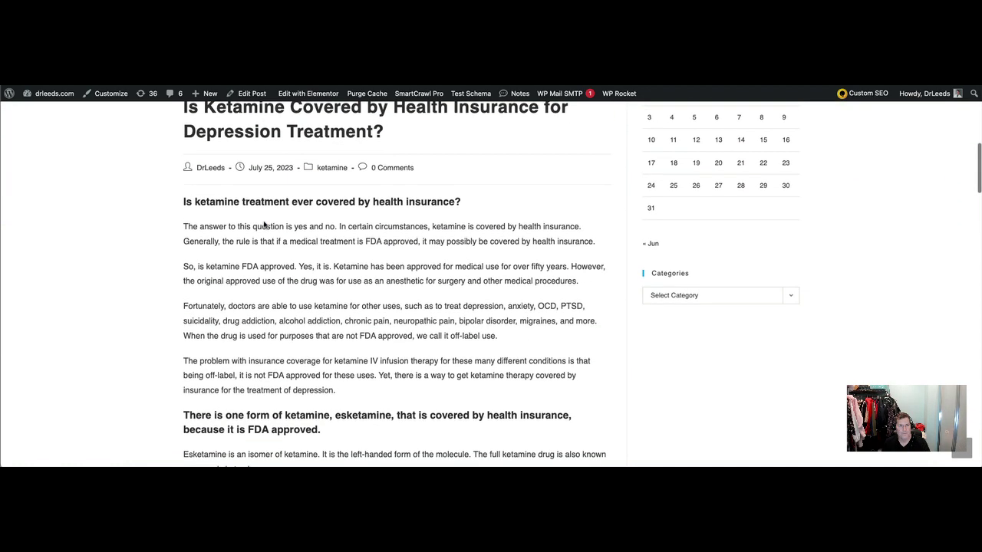
pyautogui.scroll(-3, 263, 224)
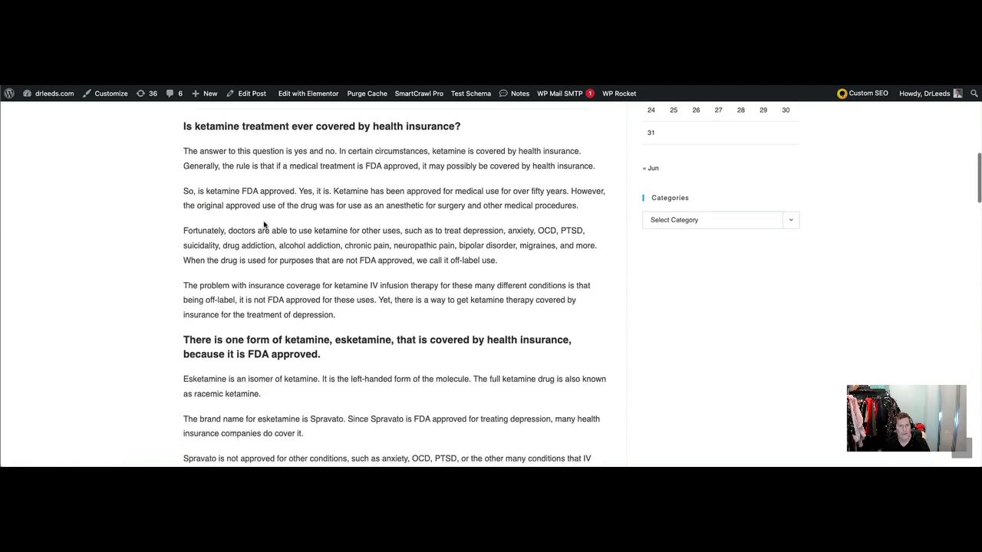
pyautogui.scroll(-5, 264, 223)
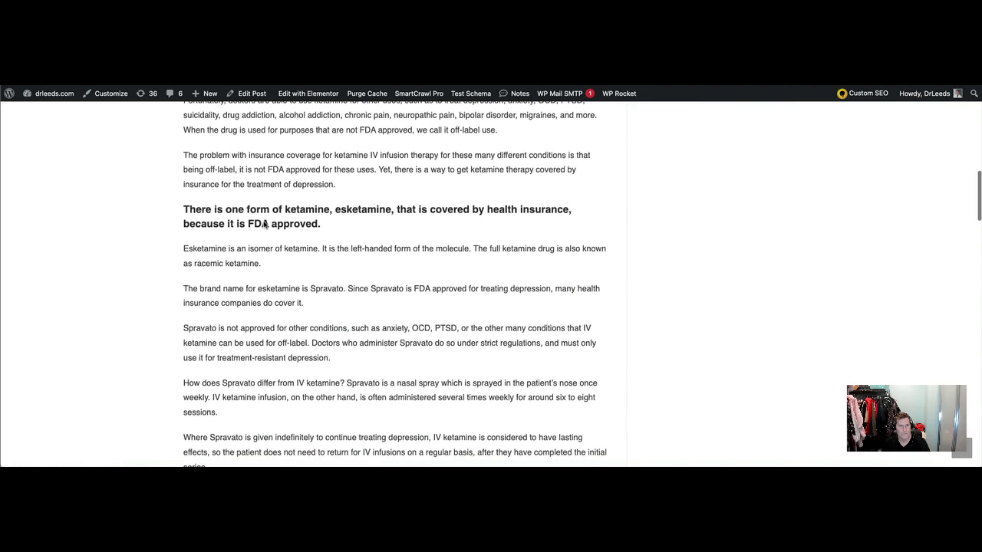
pyautogui.scroll(-7, 264, 224)
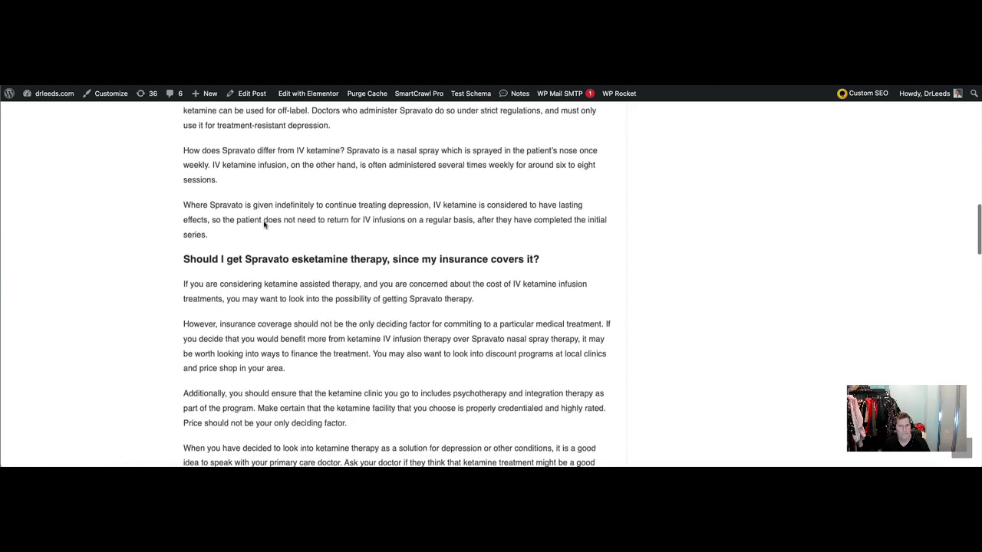
pyautogui.scroll(-8, 264, 224)
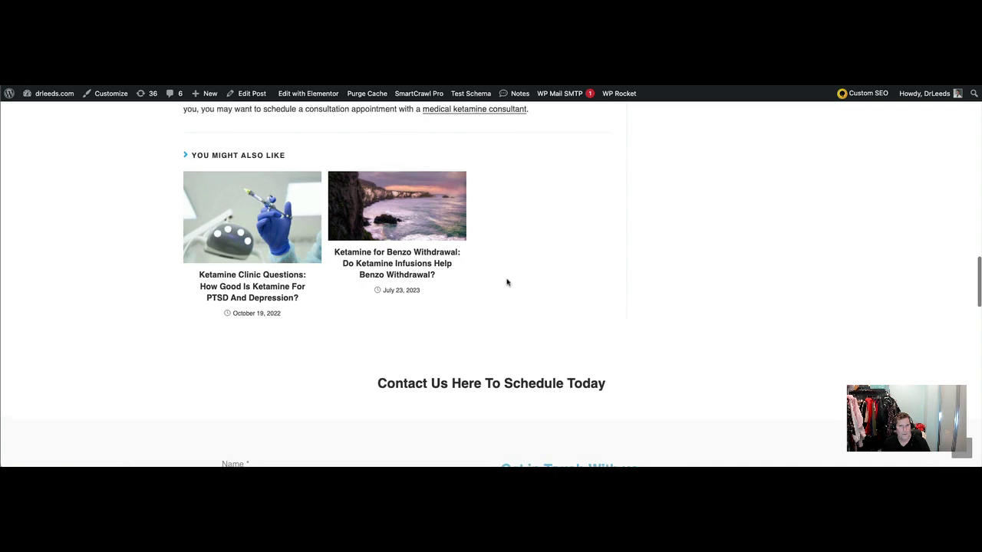
pyautogui.scroll(13, 507, 283)
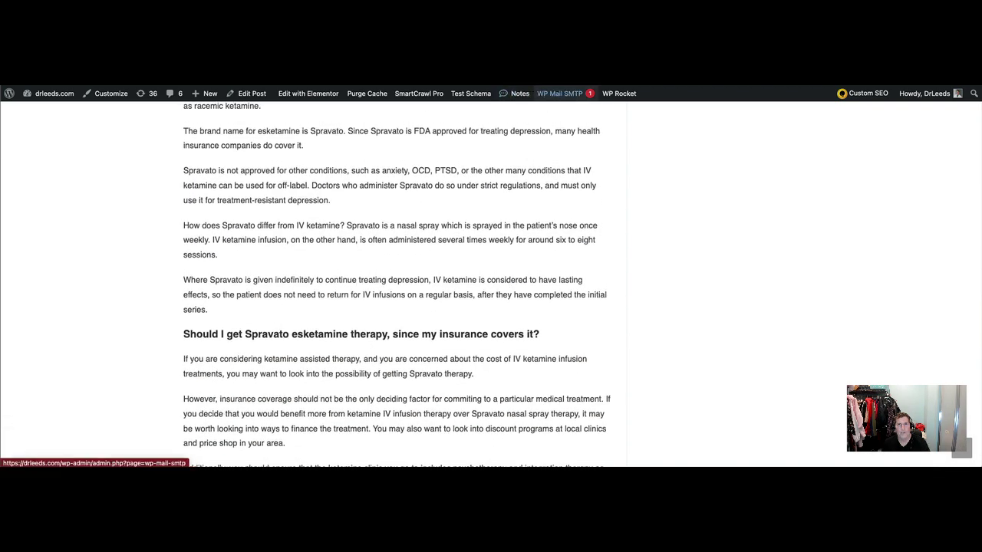